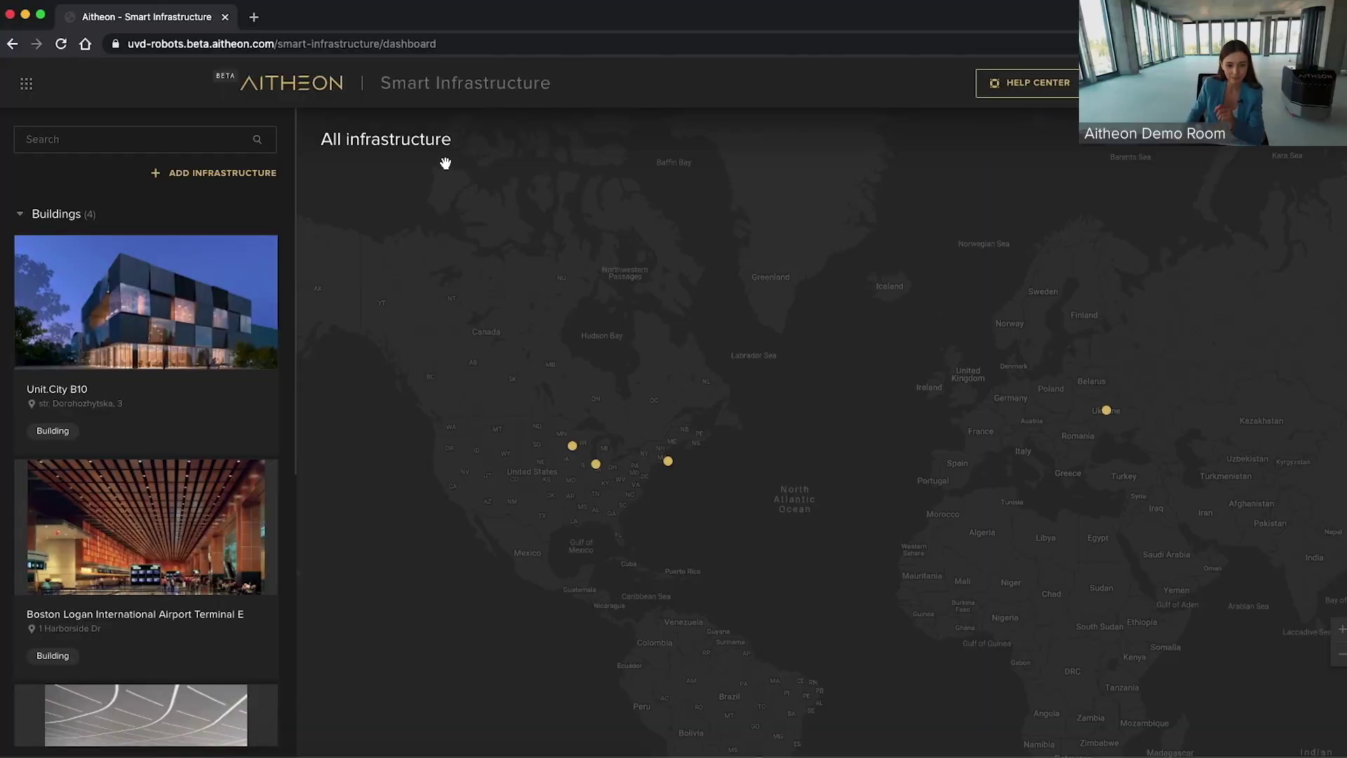
- Start a new infrastructure entry and upload haraldsplass_hospital.jpg as its image
left_click(254, 188)
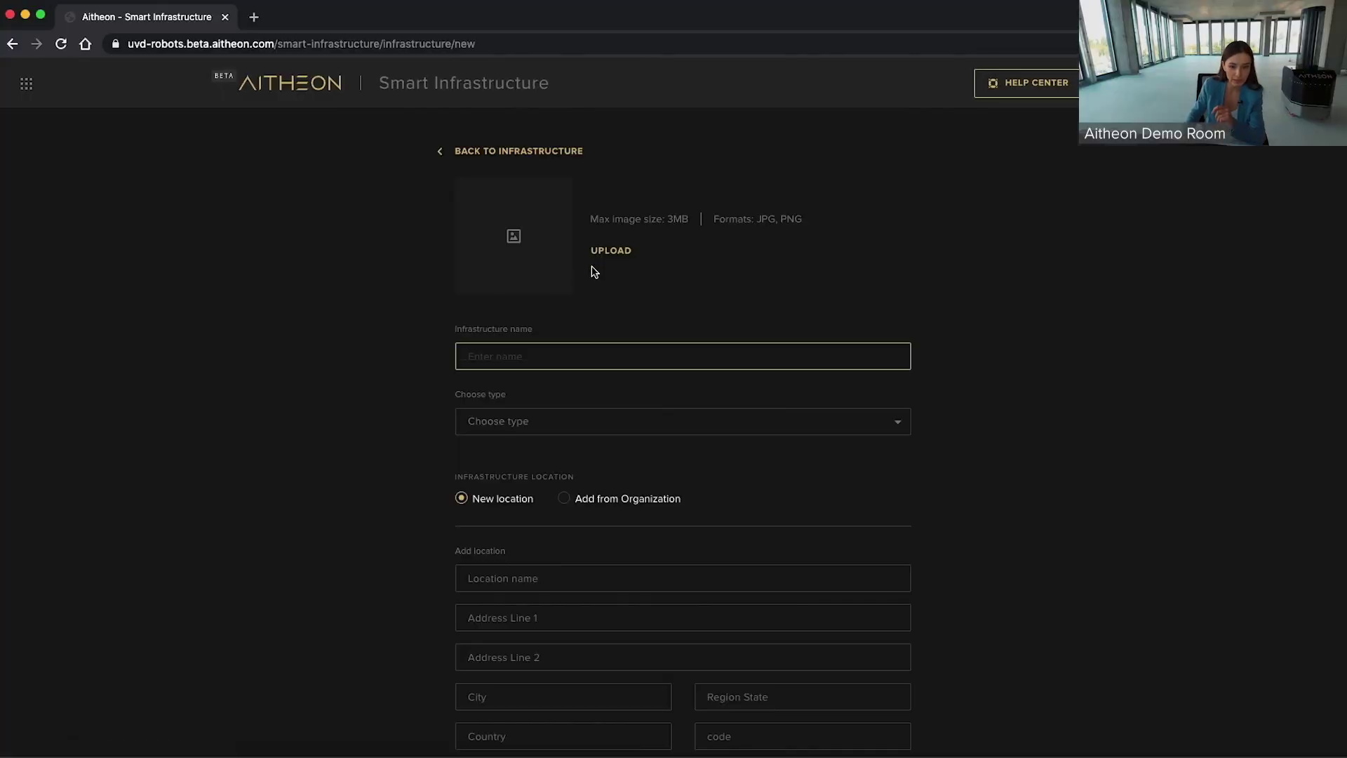
left_click(610, 252)
left_click(552, 116)
double_click(552, 114)
- Copy Haraldsplass Hospital from the text note as the infrastructure name and choose the type BUILDING
key("super+Tab")
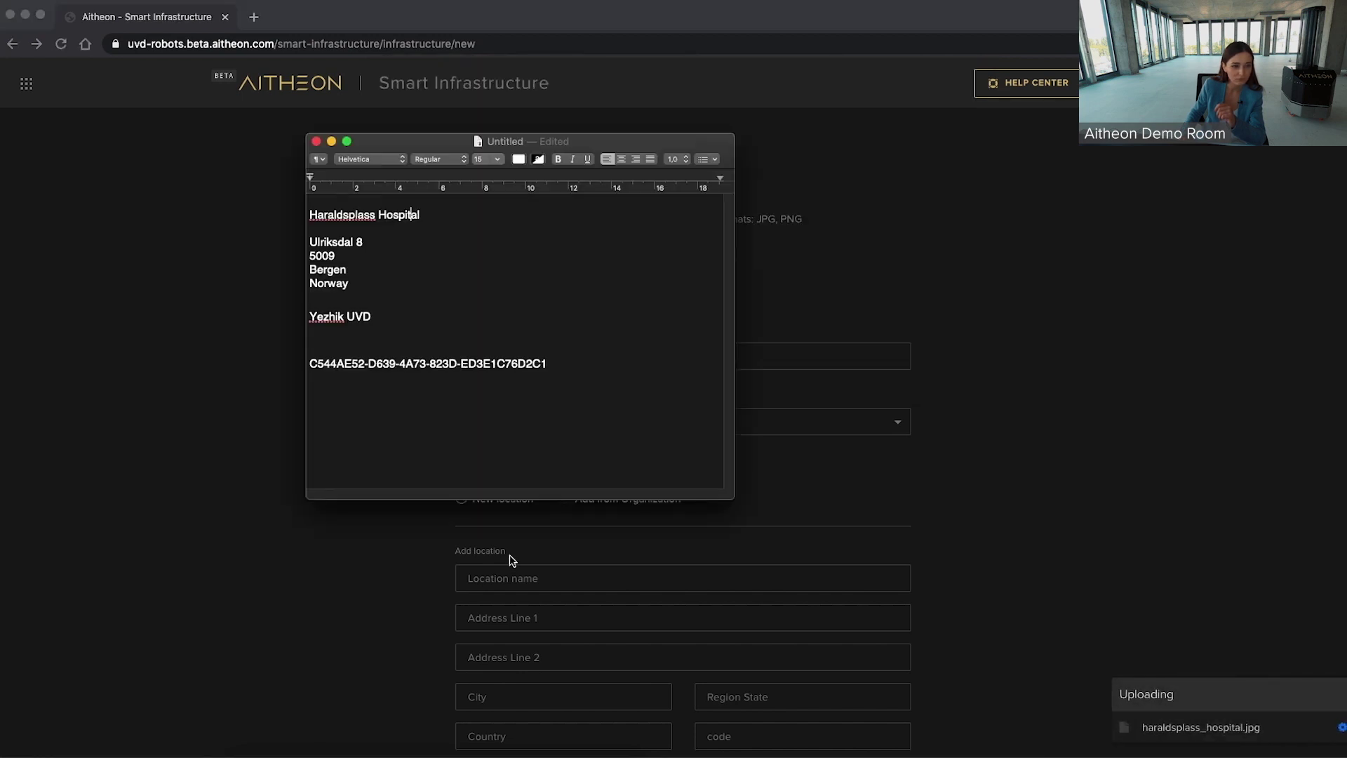
triple_click(385, 228)
triple_click(384, 218)
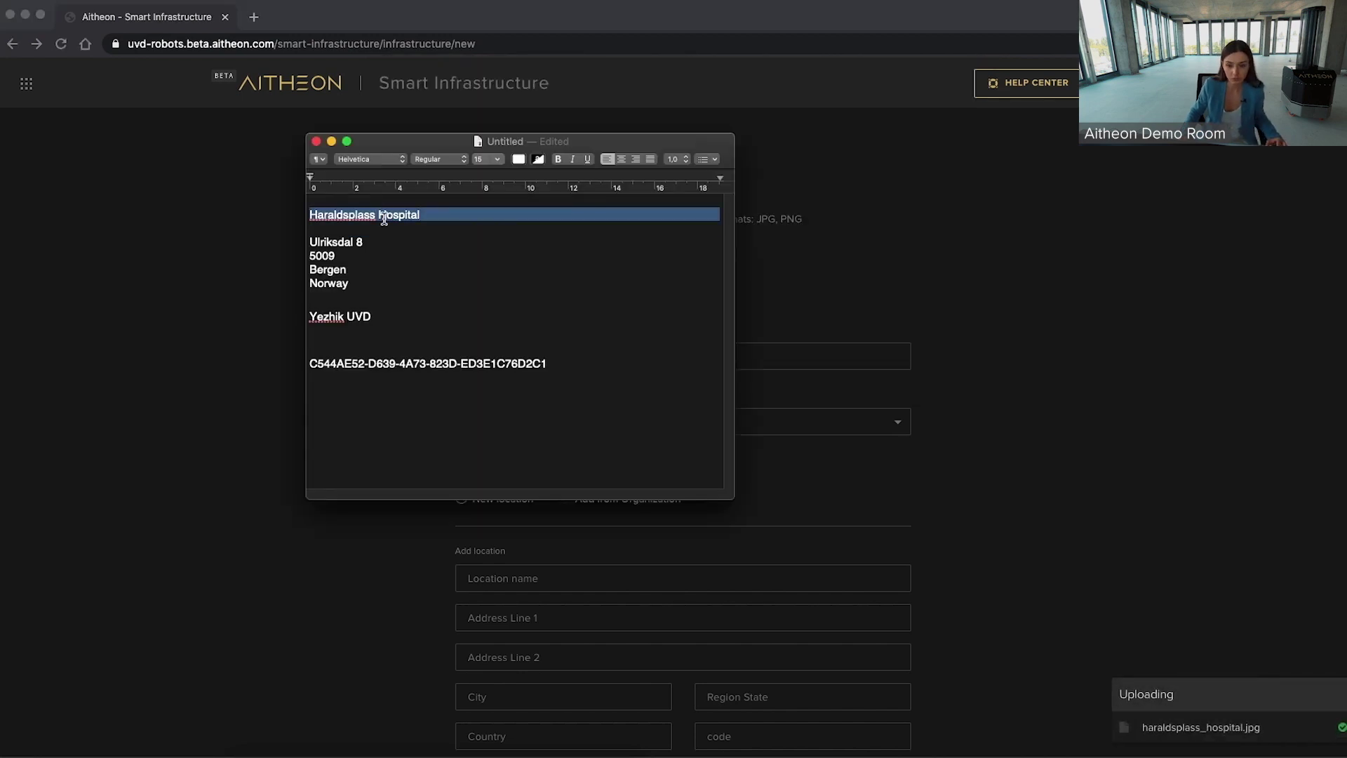
key("super+c")
key("super+Tab")
left_click(775, 359)
key("super+v")
left_click(634, 429)
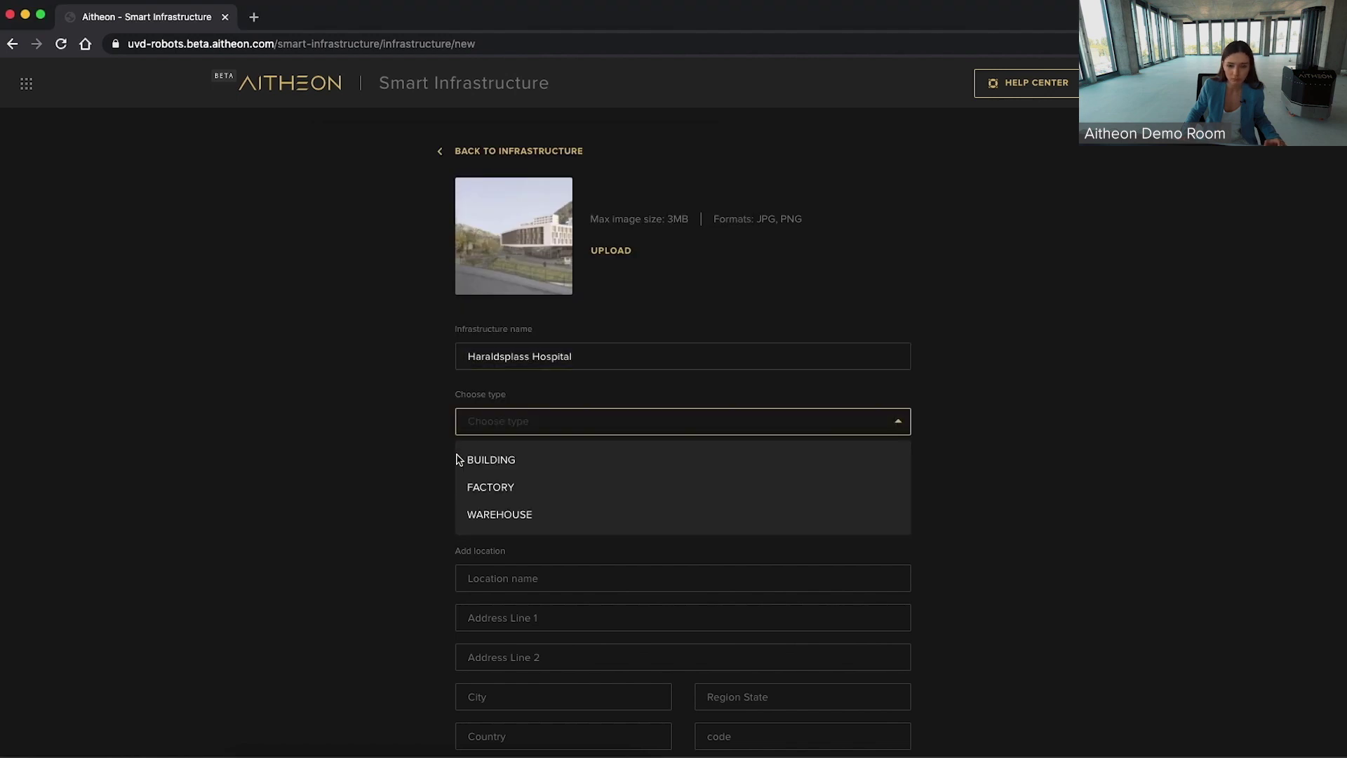
left_click(506, 463)
- Enter Haraldsplass Hospital as the location name and copy the street address from the text note into Address Line 1
left_click(502, 578)
key("super+v")
key("super+Tab")
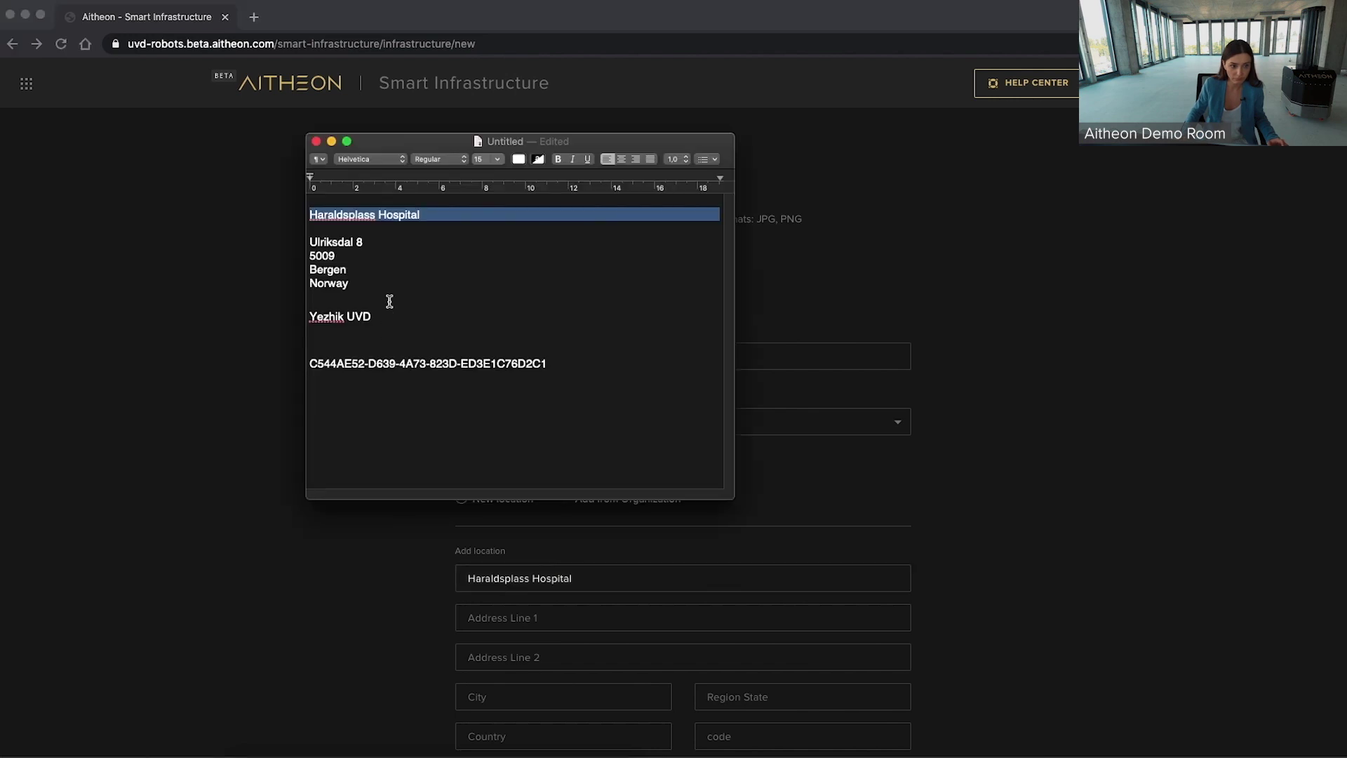
triple_click(330, 248)
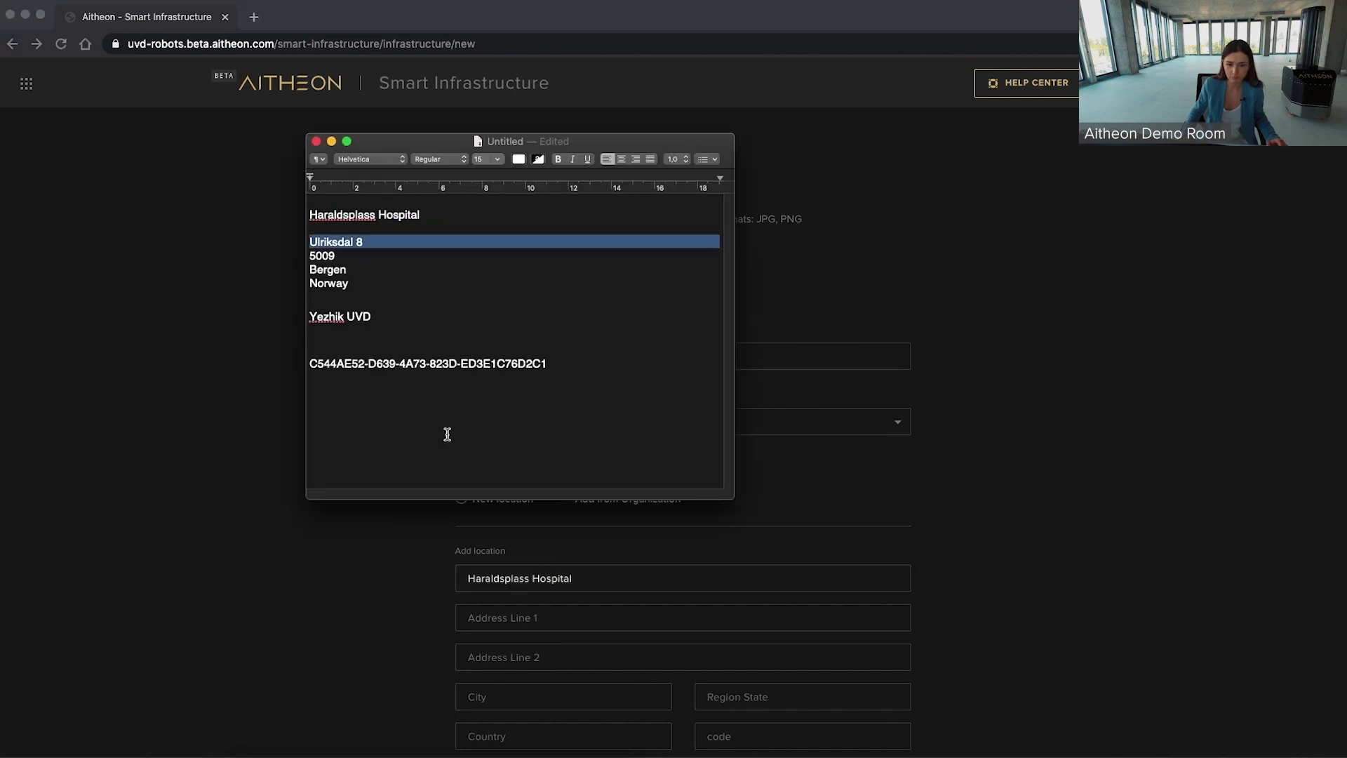
left_click(531, 620)
key("super+v")
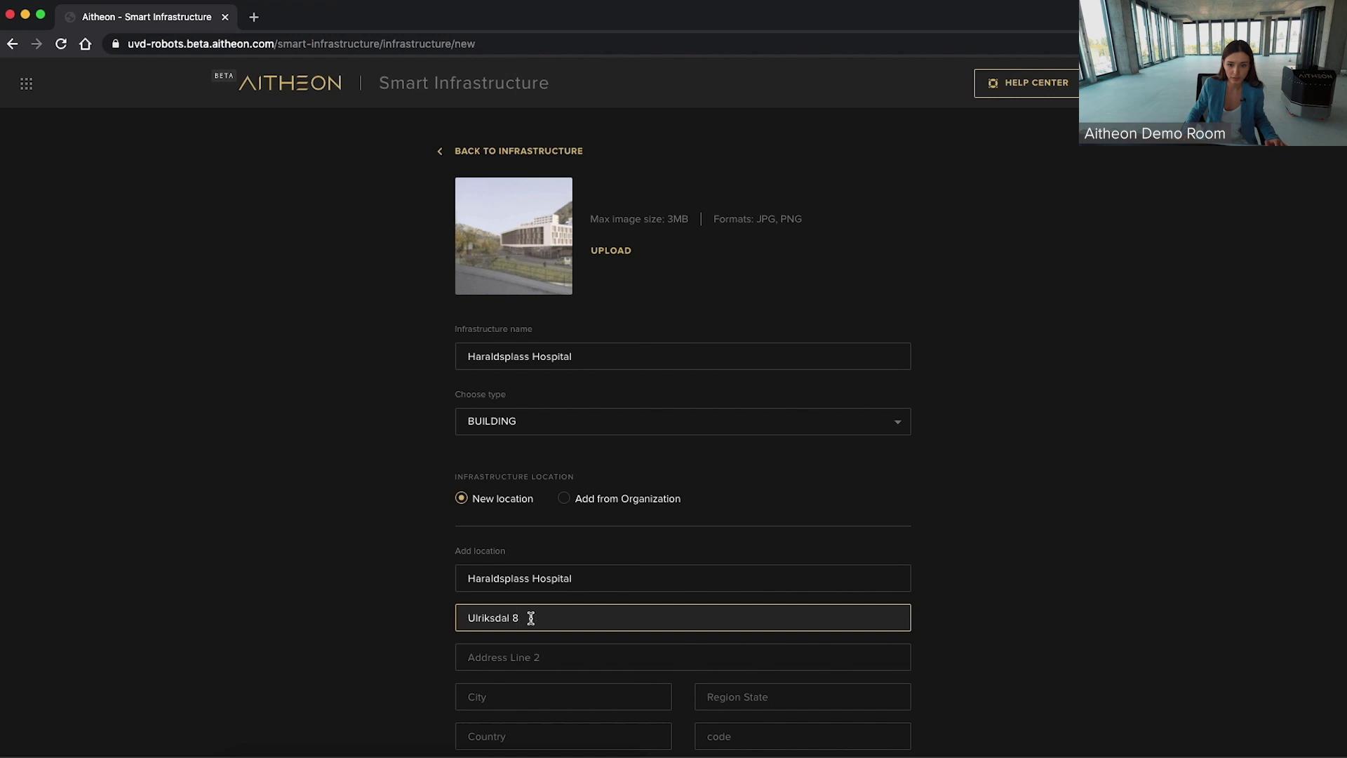
- Copy the city from the text note into both the city and the region fields of the new location
key("super+Tab")
triple_click(337, 270)
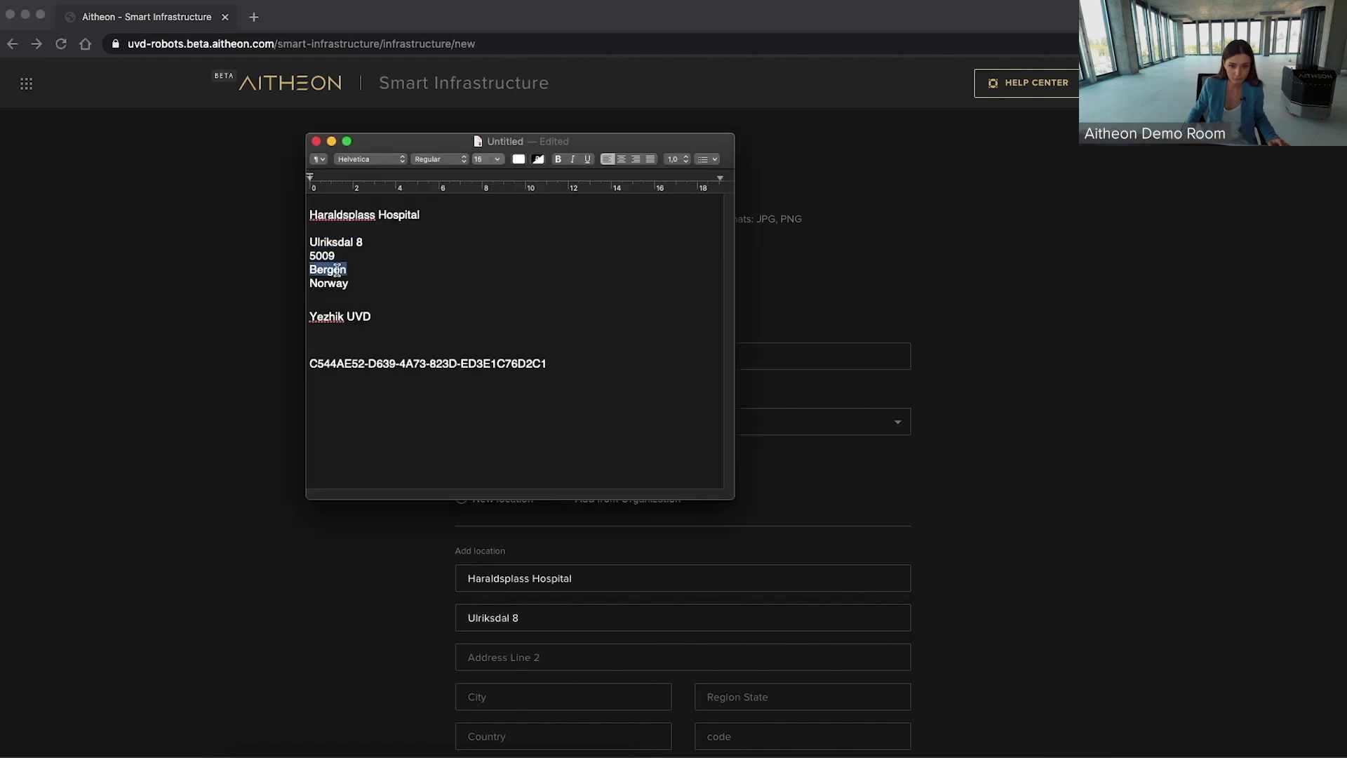
left_click(543, 691)
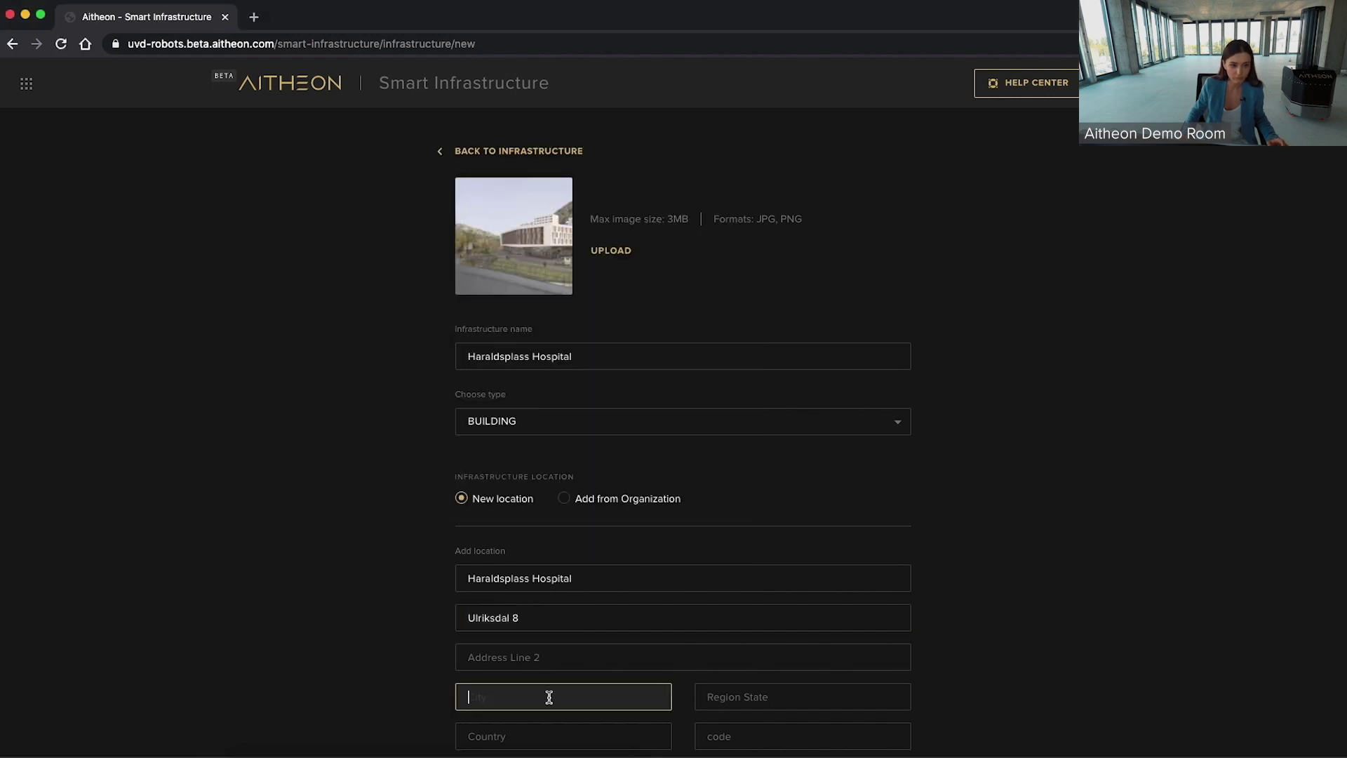
key("super+v")
left_click(723, 695)
key("super+v")
- Fill in the country from the text note and the postal code, and create the infrastructure
key("super+Tab")
triple_click(337, 283)
key("super+c")
left_click(536, 733)
key("super+v")
left_click(727, 743)
type("50")
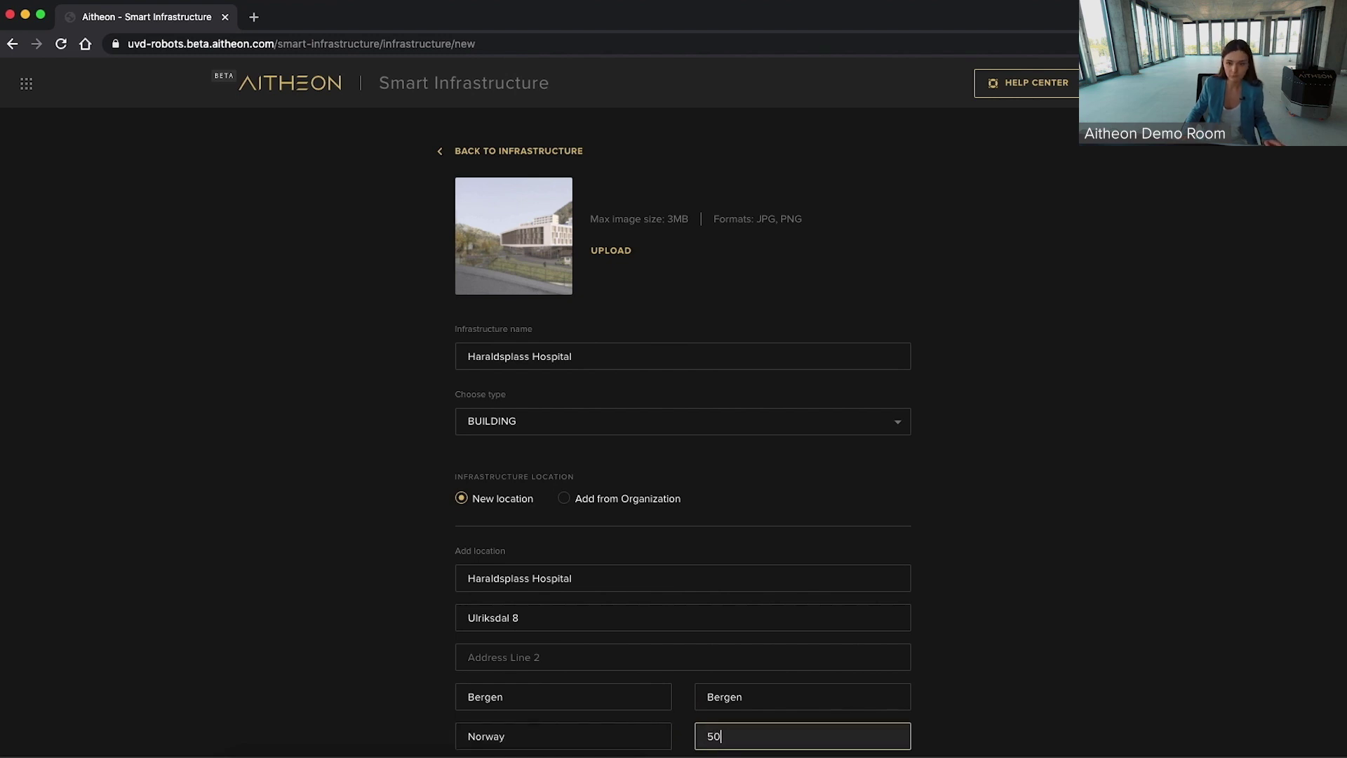
scroll(871, 631, "down", 2)
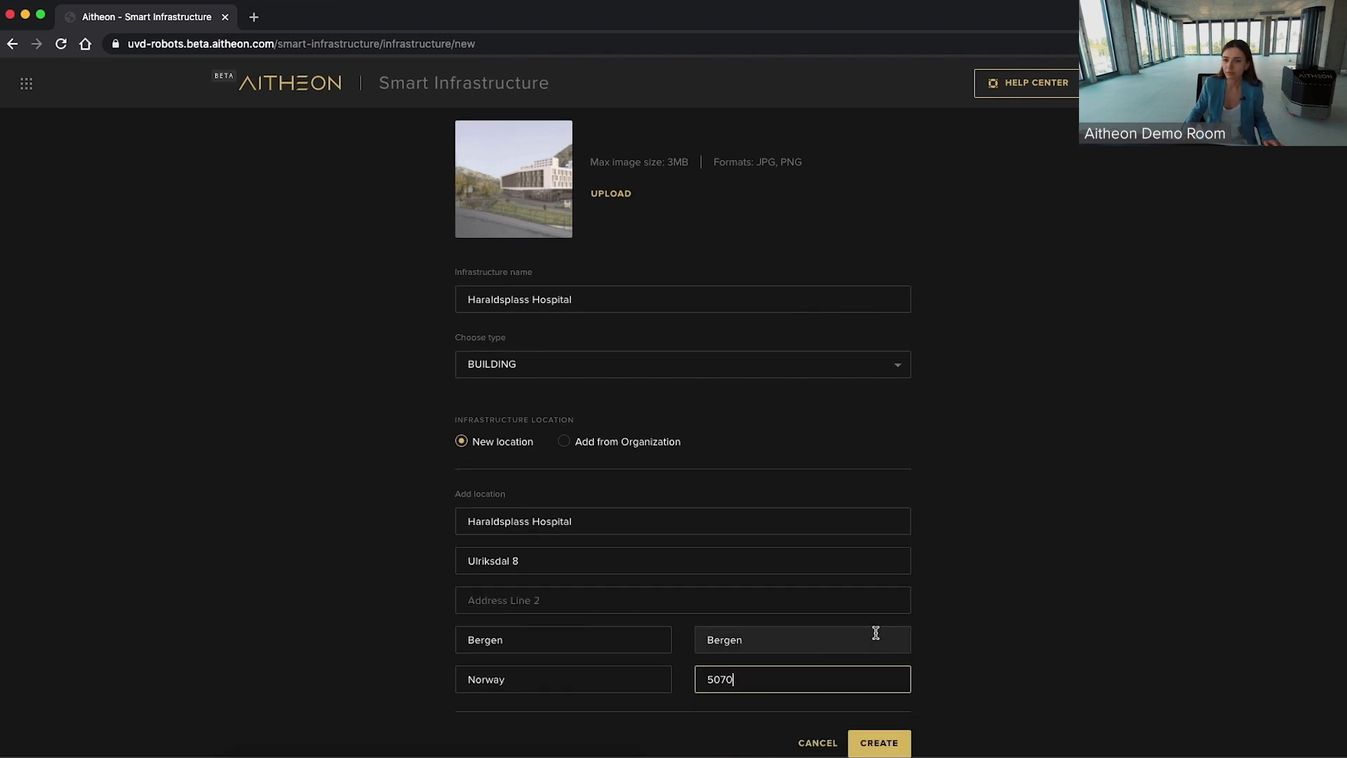
left_click(896, 742)
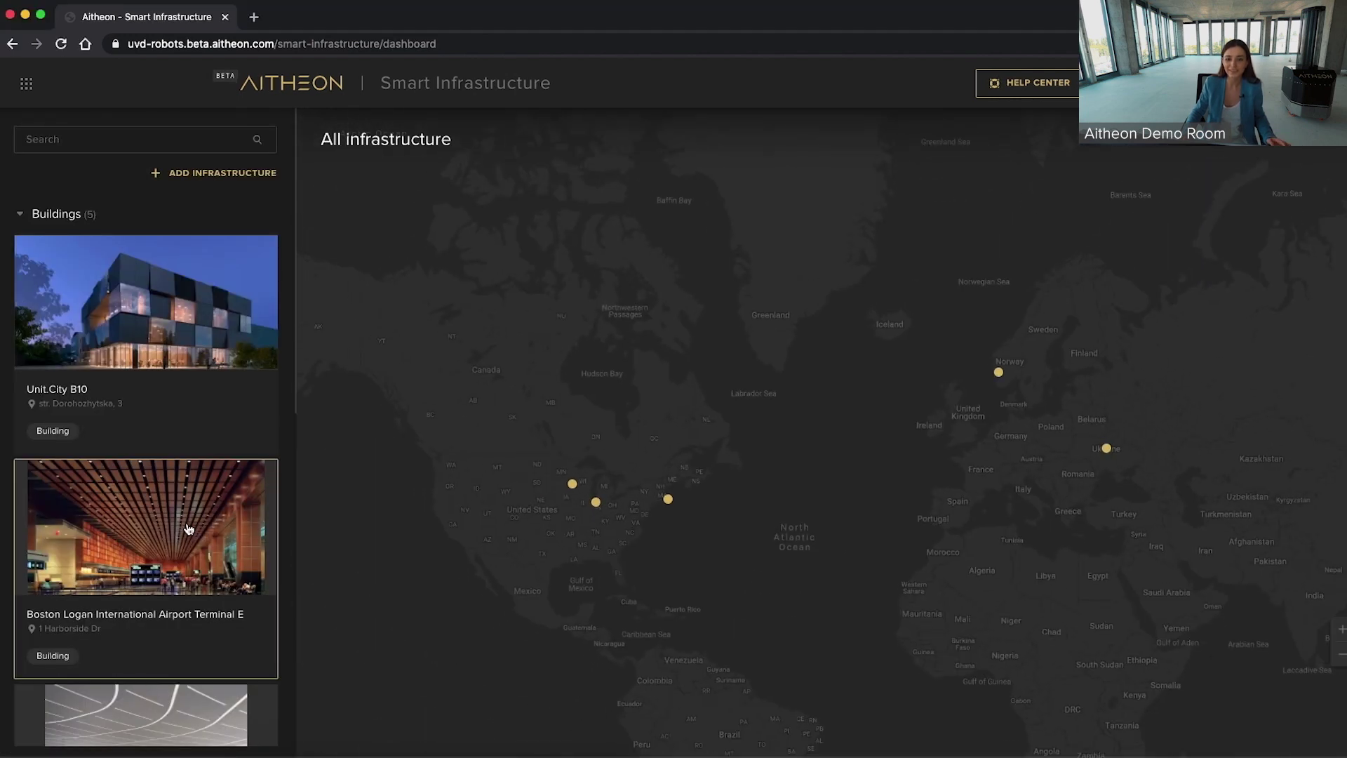
- Open the Haraldsplass Hospital infrastructure and start a new floor named Main floor with floor number 1
scroll(187, 532, "down", 10)
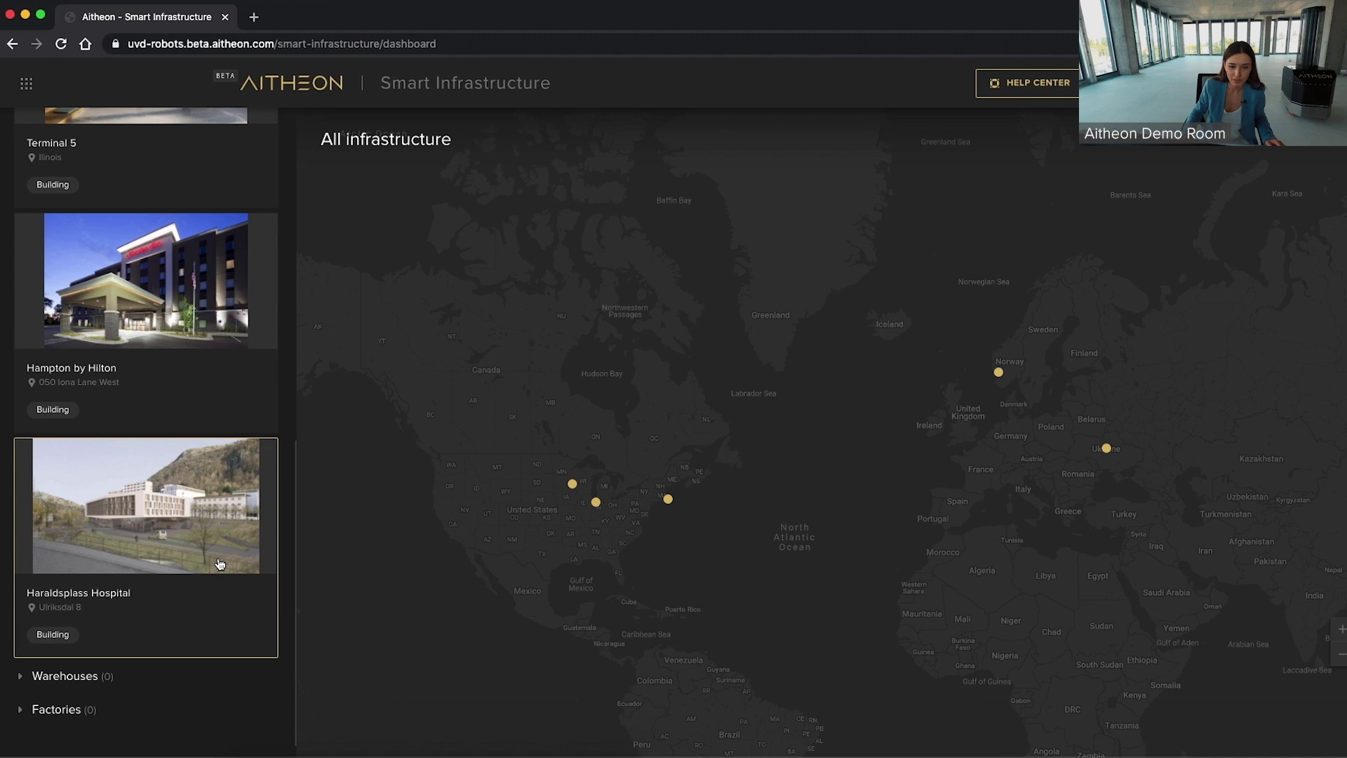
left_click(220, 564)
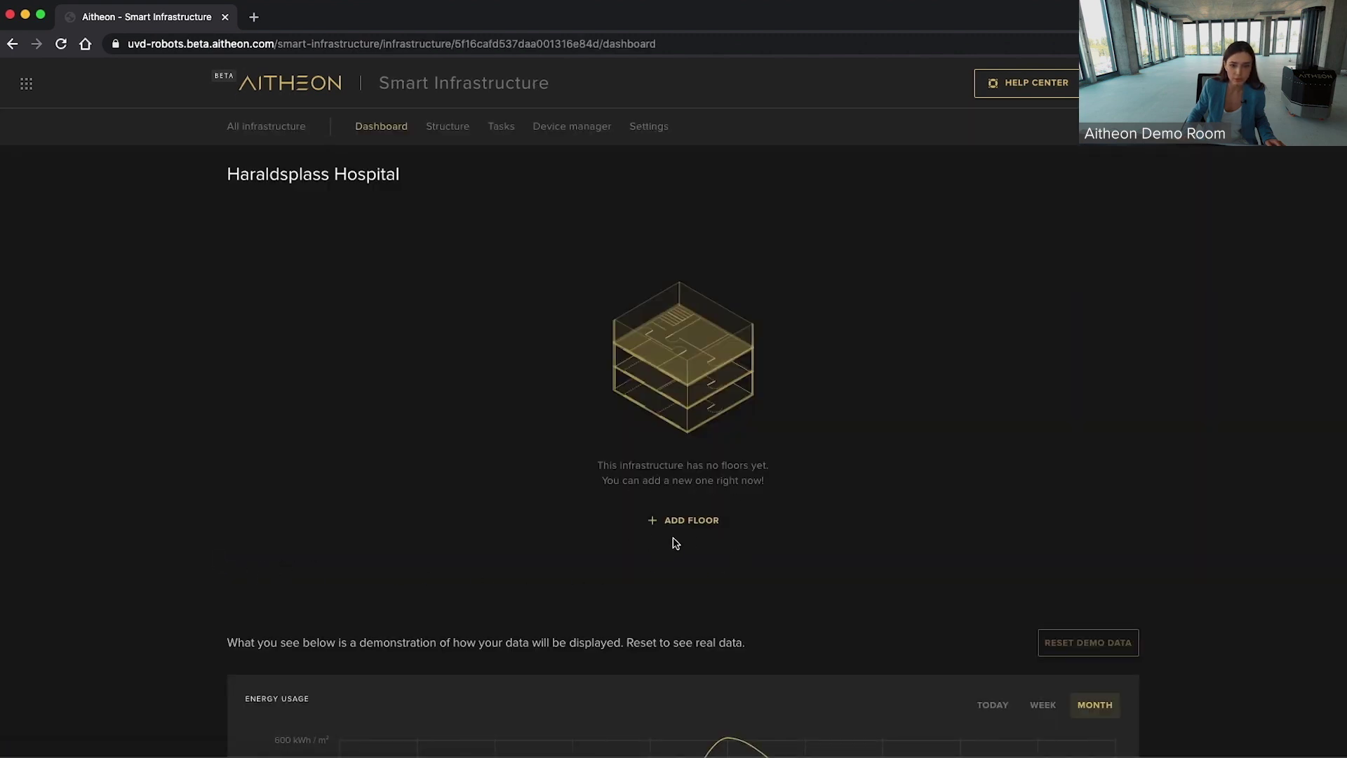
left_click(715, 526)
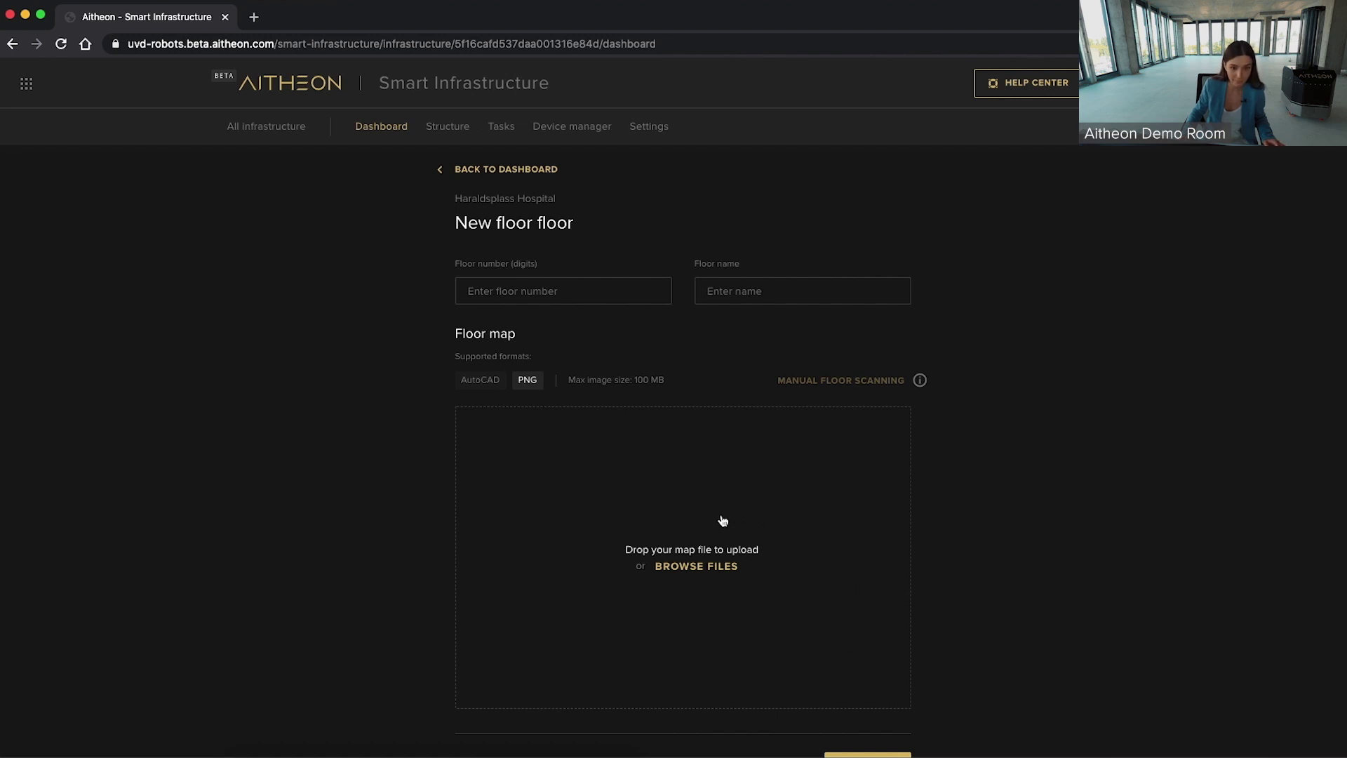
left_click(726, 300)
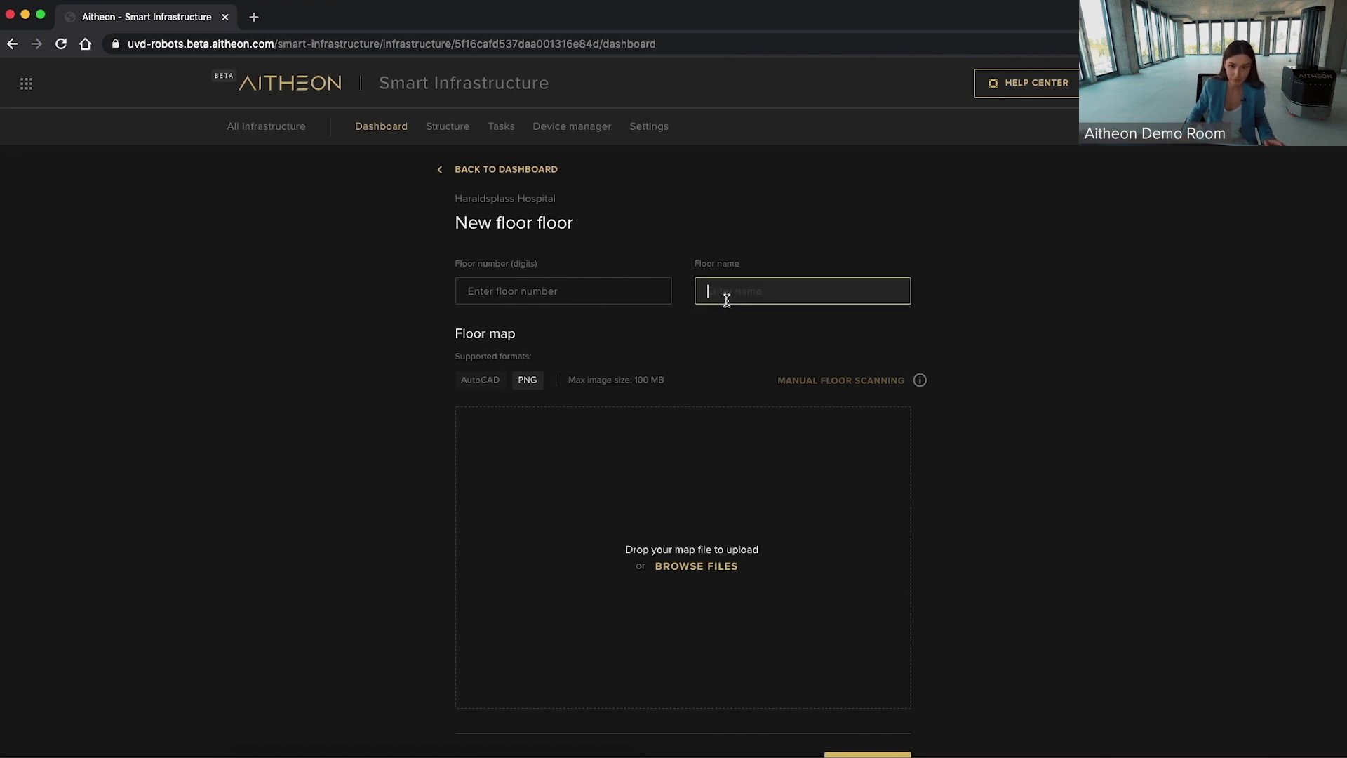
type("Main floor")
left_click(575, 290)
type("1")
- Upload the file Hospital map.png as the floor map of the new floor
left_click(690, 566)
double_click(580, 127)
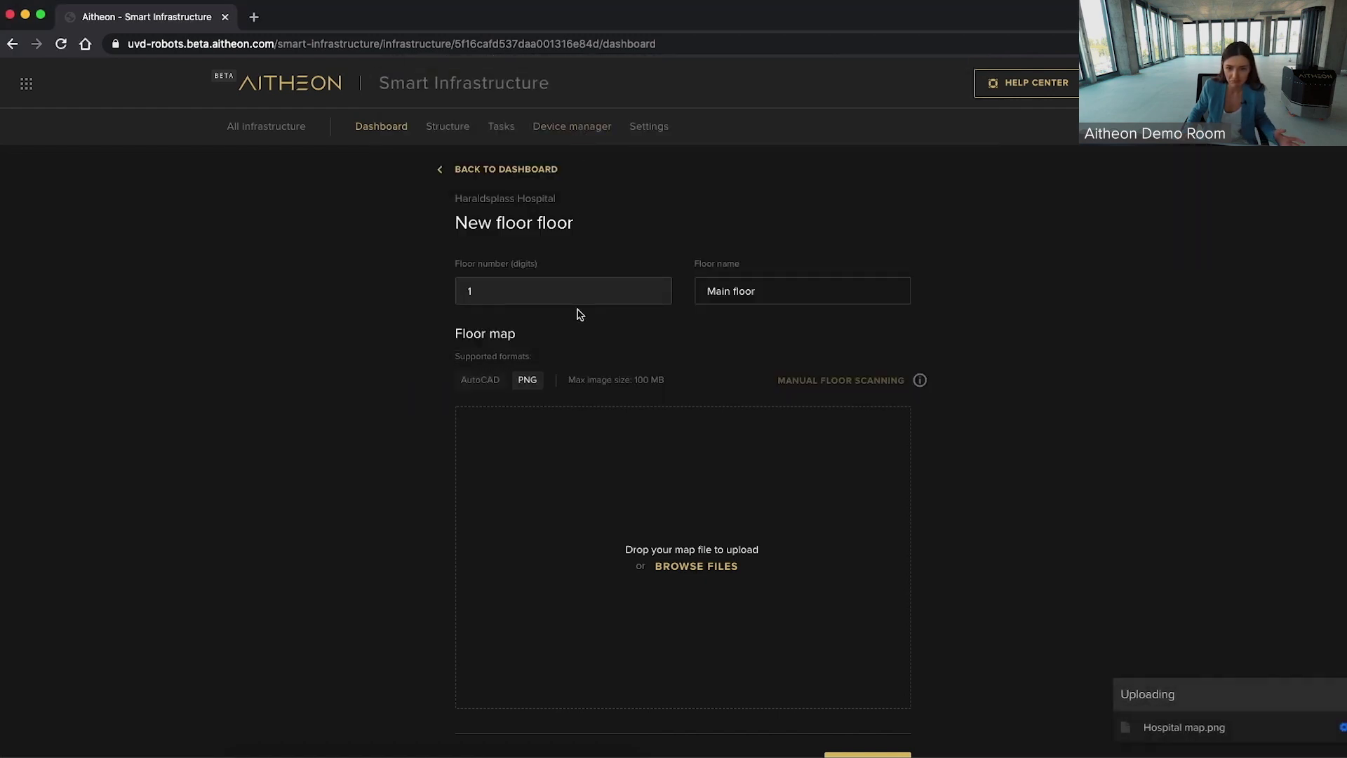
scroll(626, 463, "down", 2)
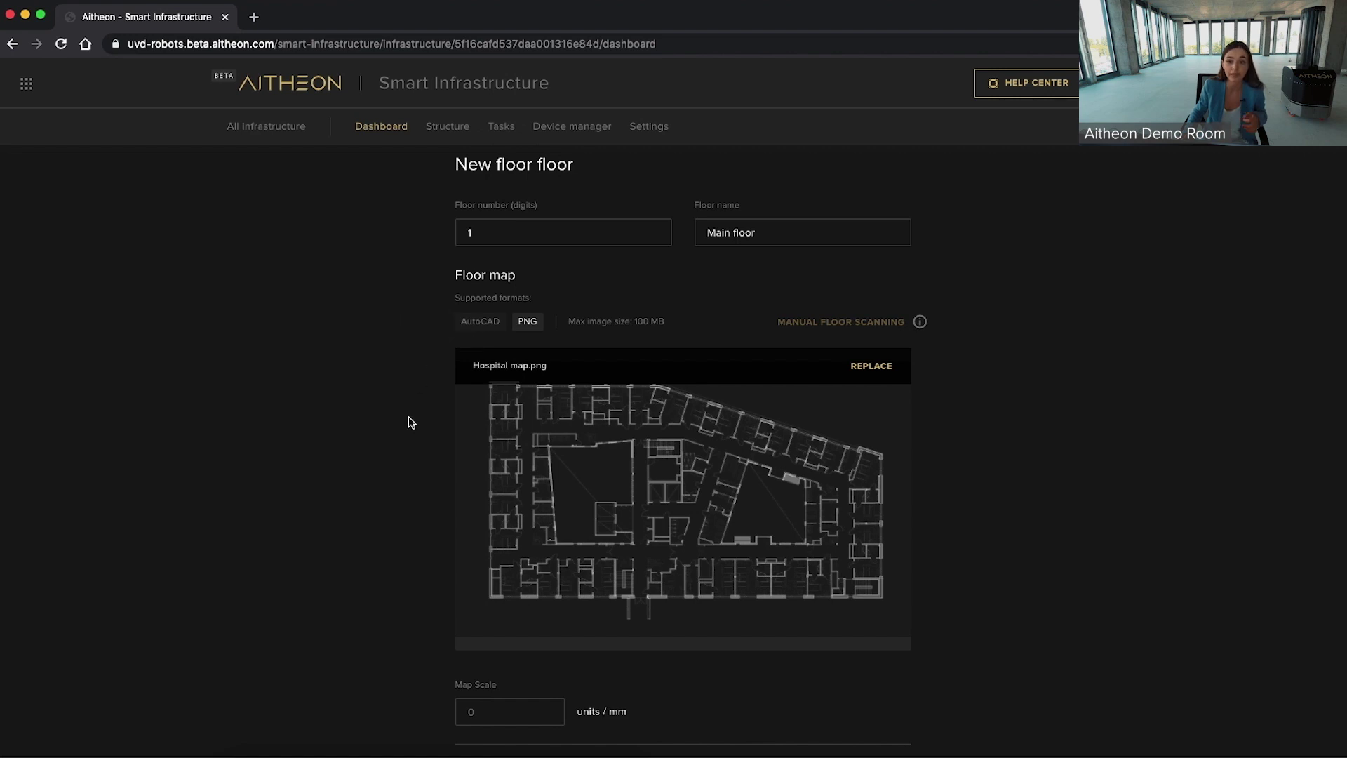
- Set the map scale to 1 units / mm and save the floor
scroll(416, 421, "down", 1)
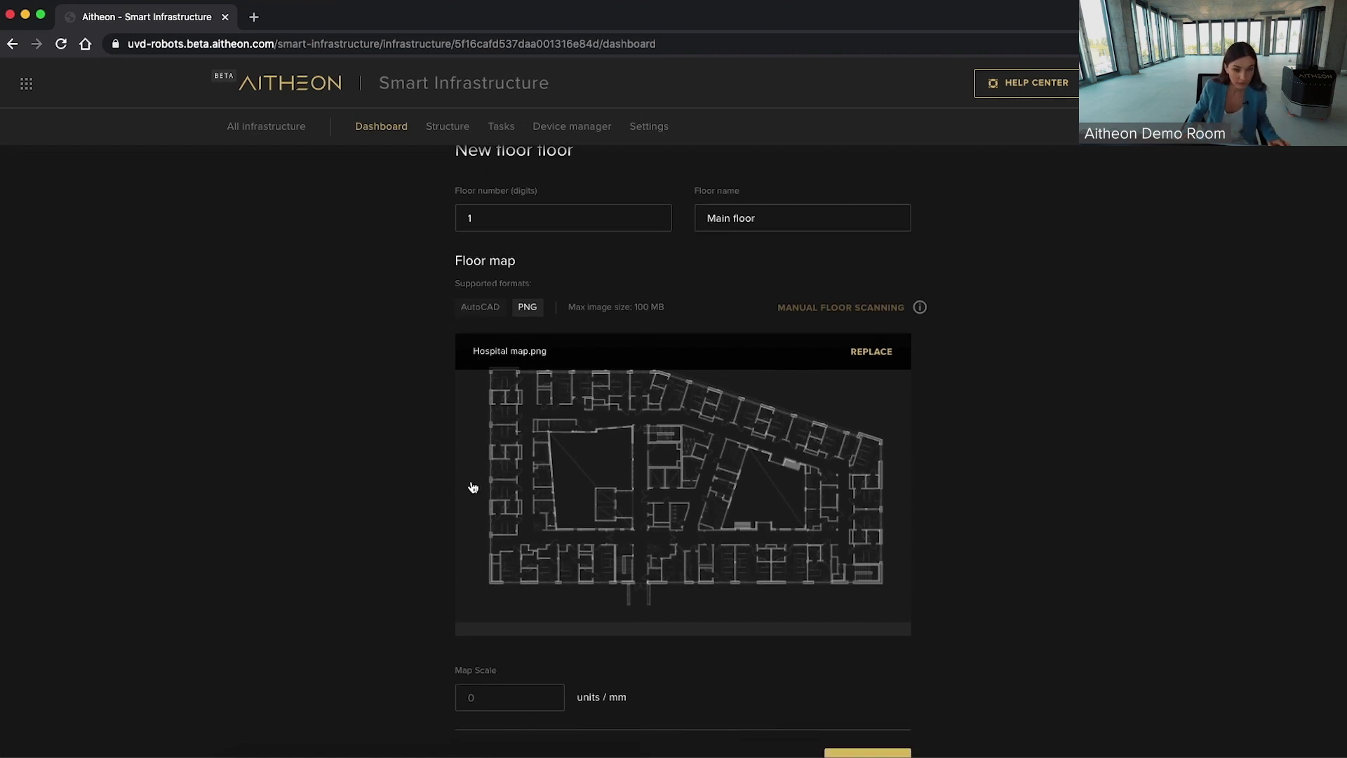
left_click(491, 690)
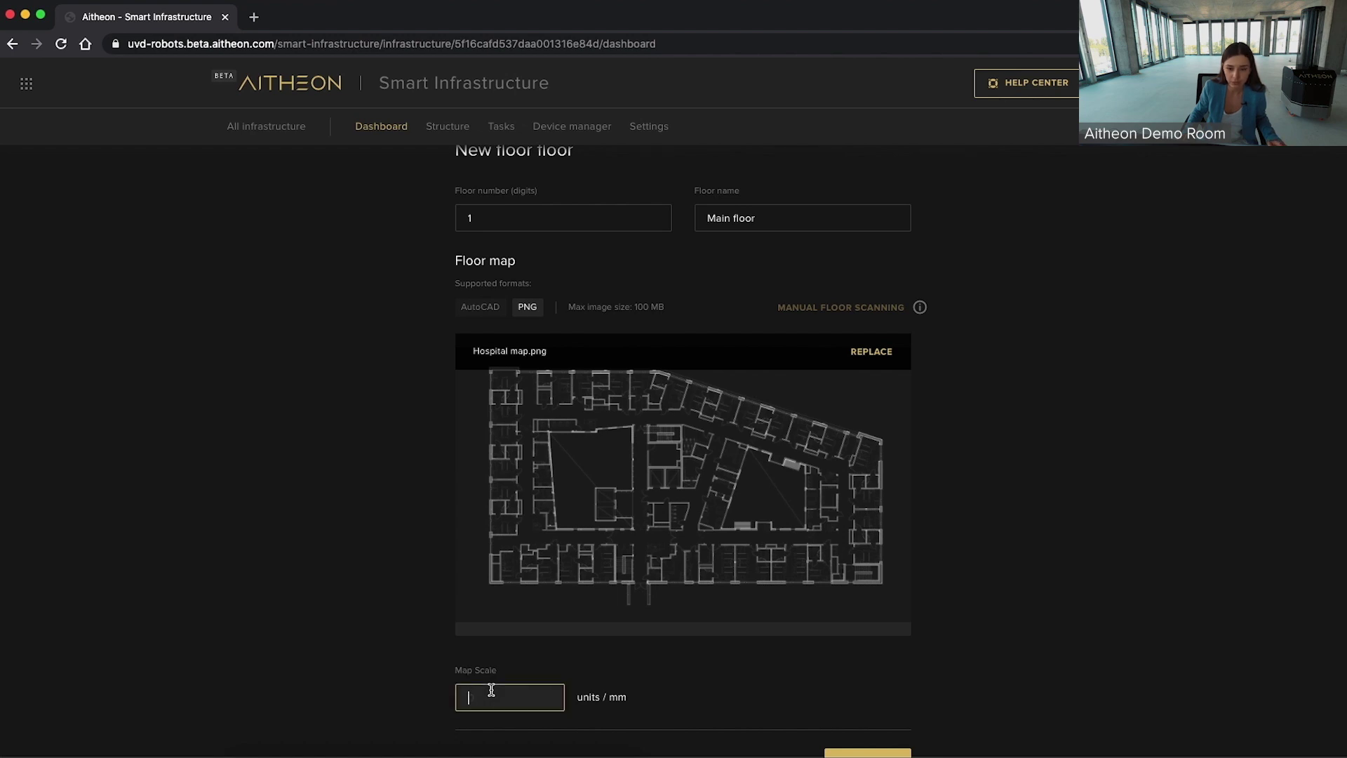
left_click(693, 668)
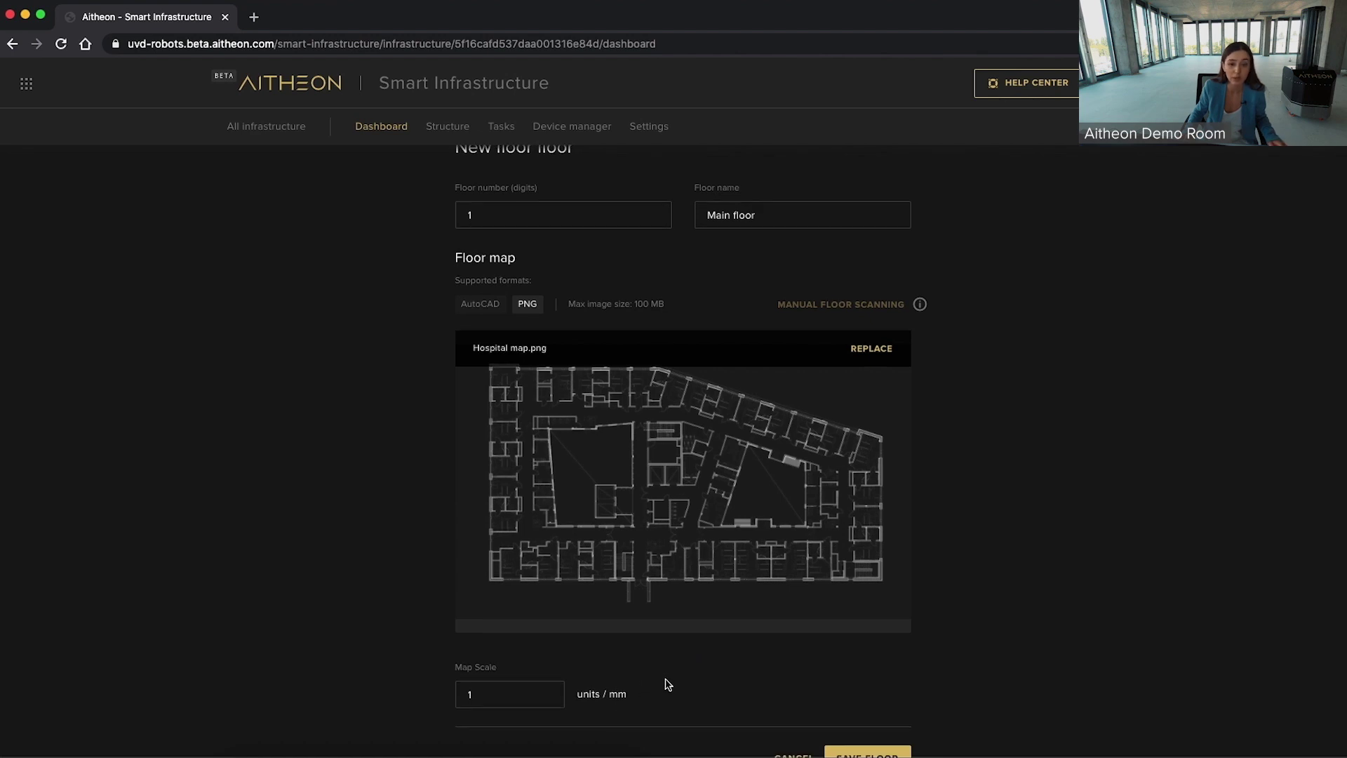
scroll(680, 686, "down", 2)
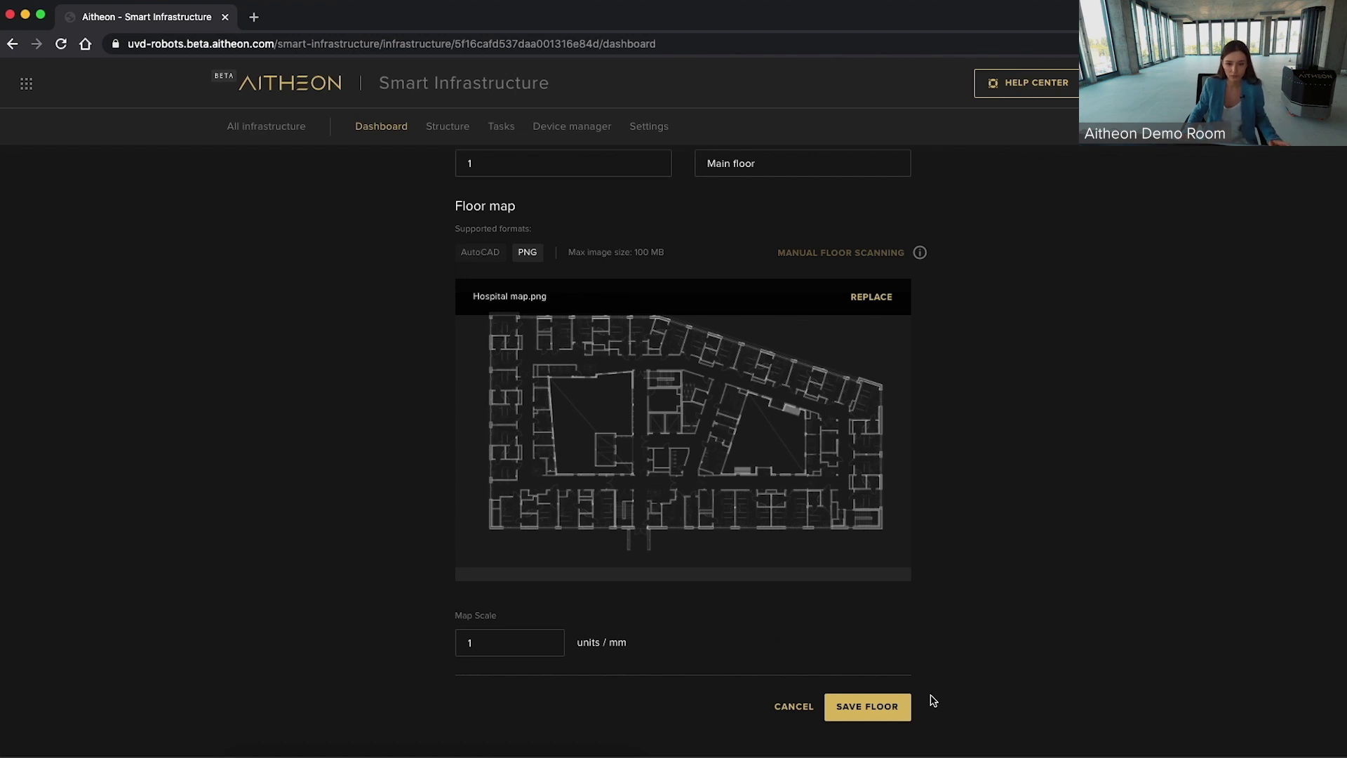
left_click(902, 707)
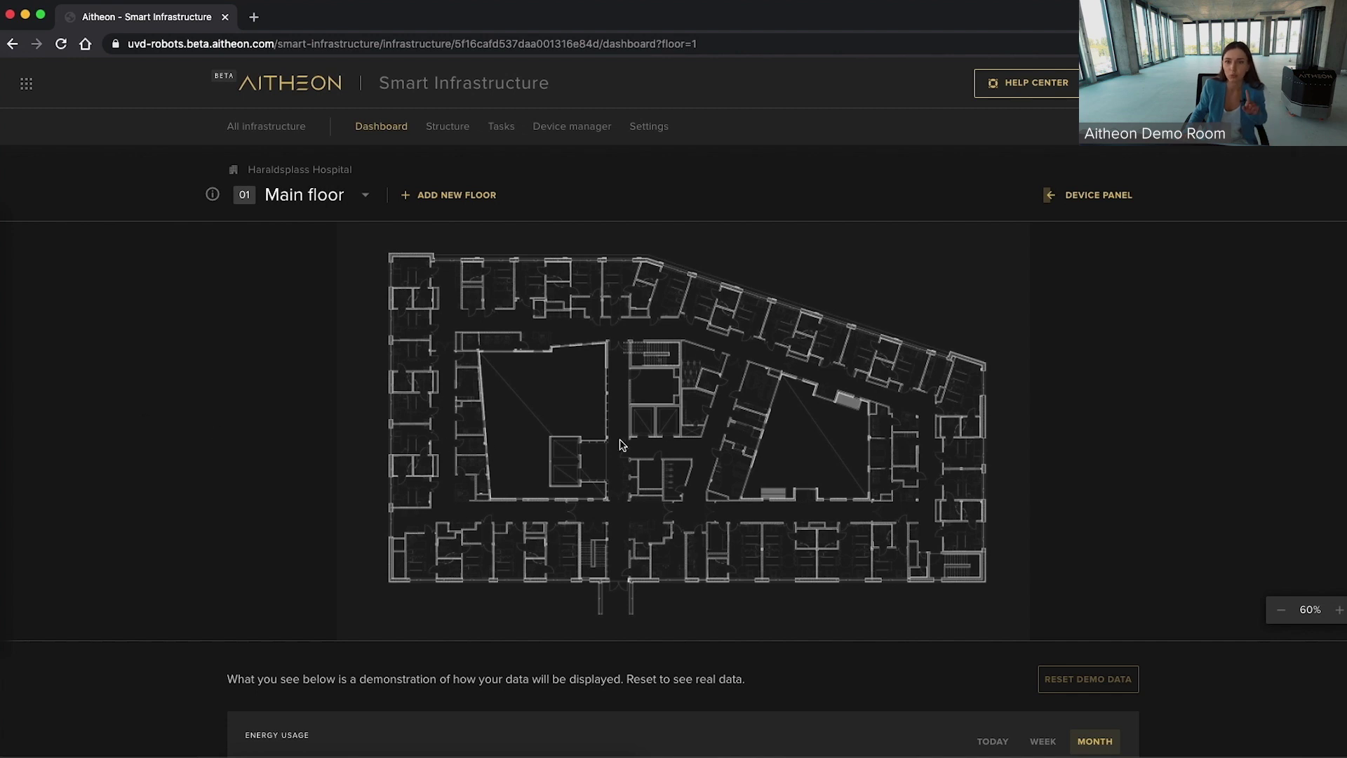
- In the floor's structure view, outline a polygon area around the room just past the bend in the upper outer wall
left_click(460, 131)
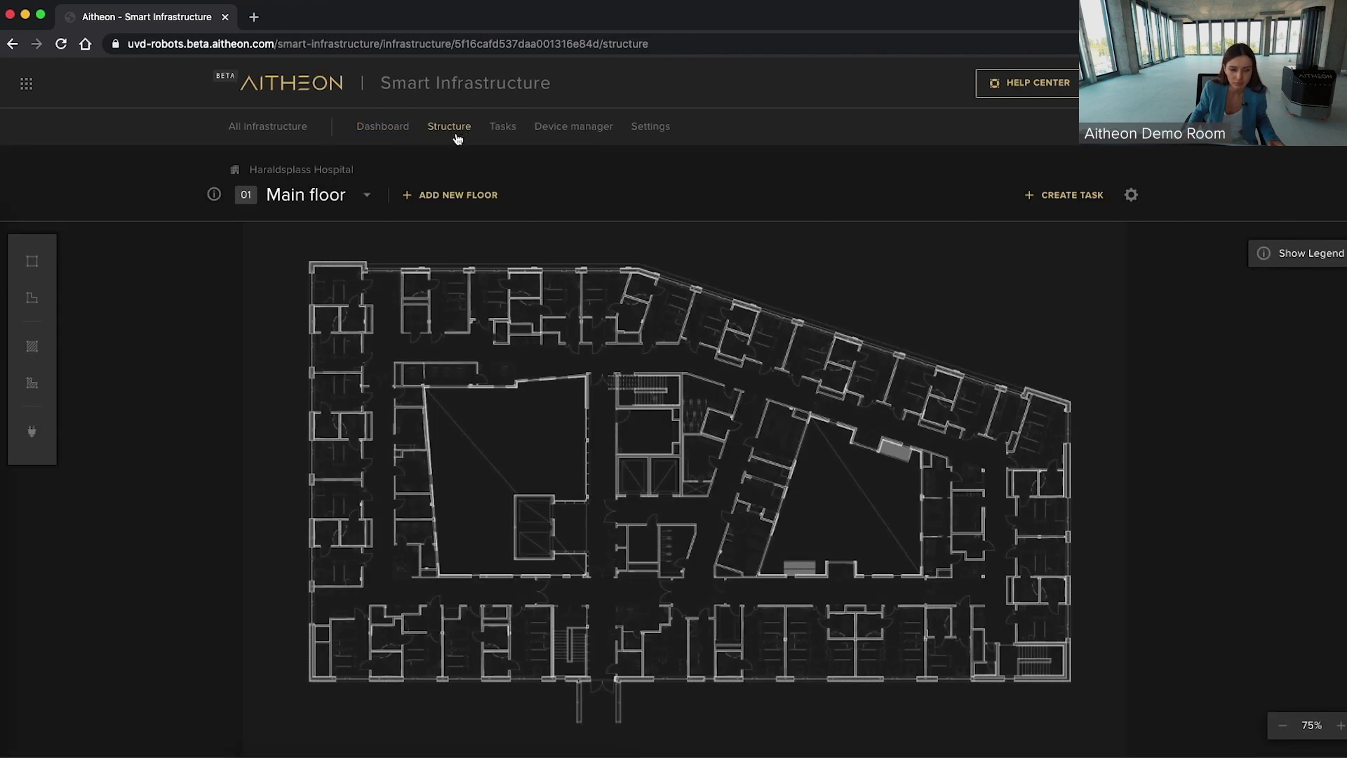
scroll(826, 414, "up", 3)
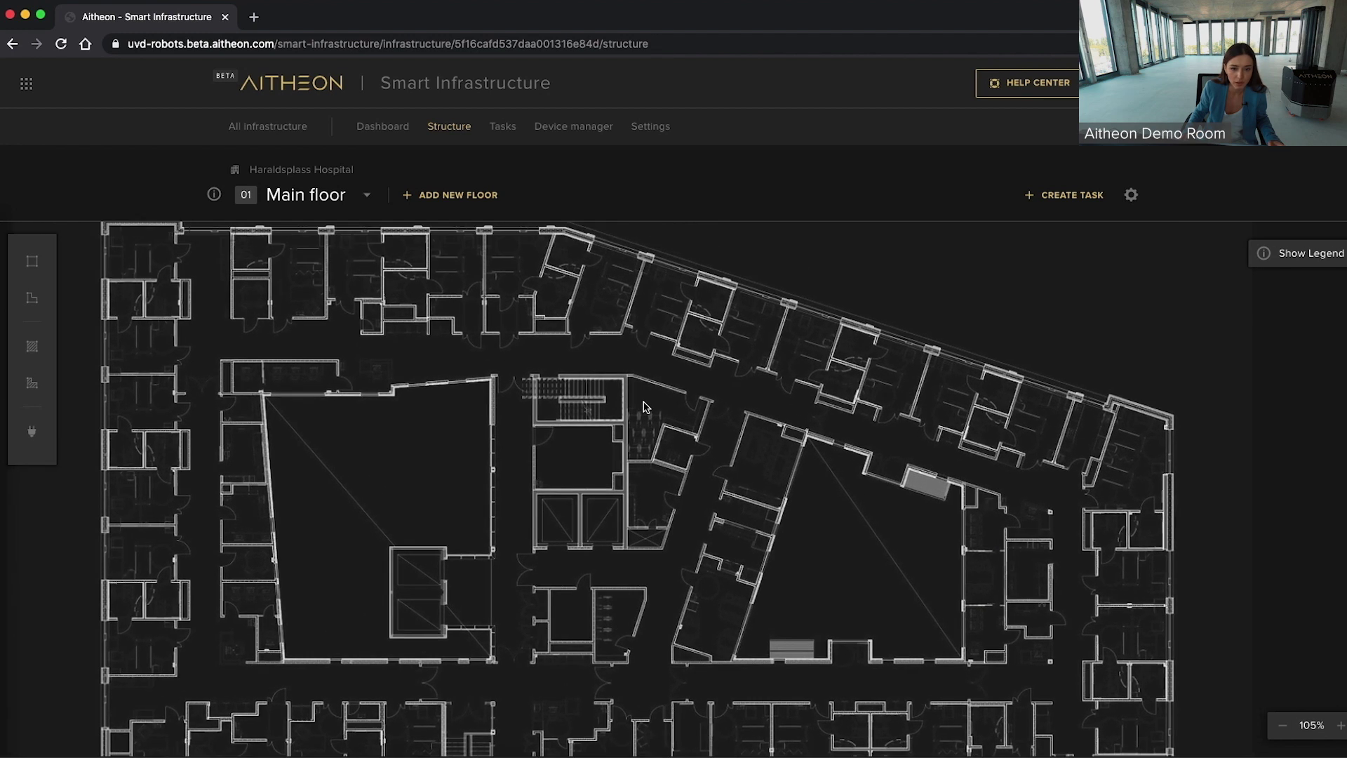
scroll(656, 371, "up", 2)
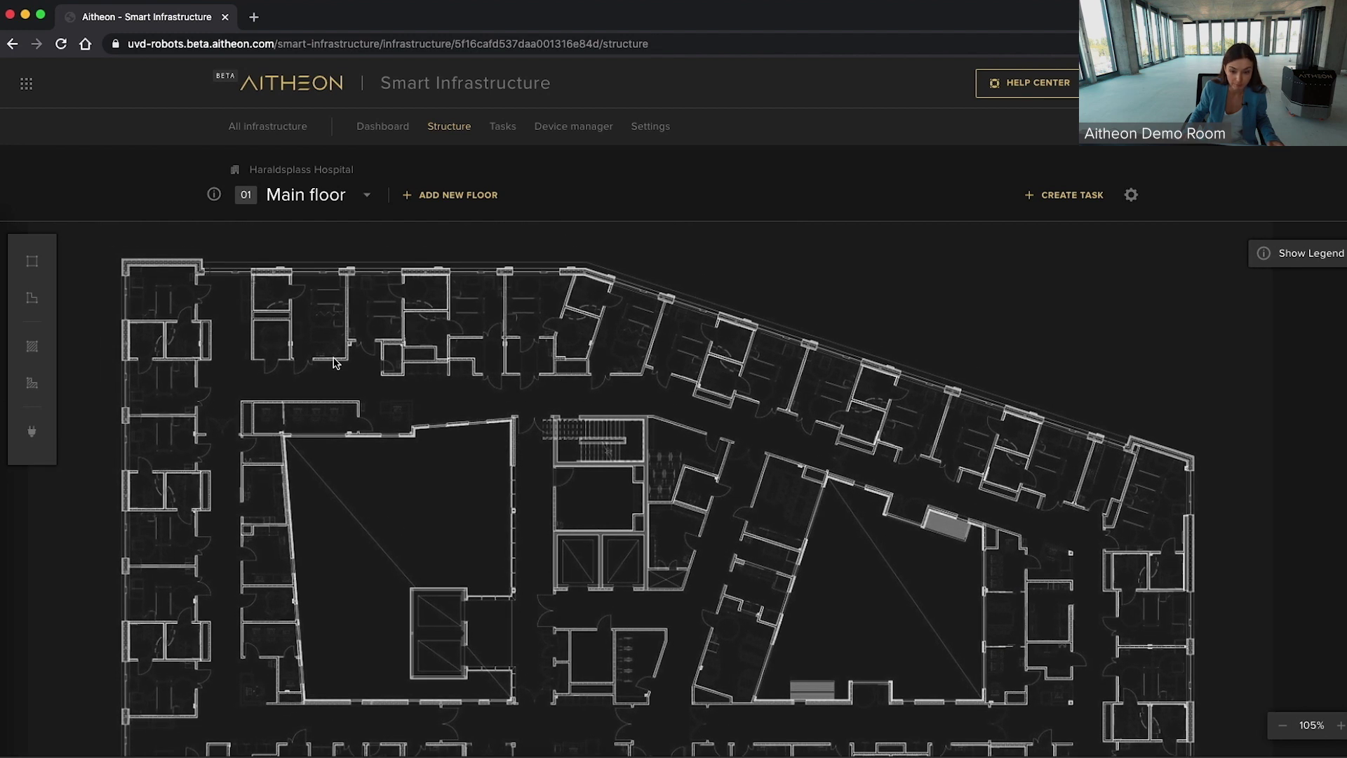
mouse_move(25, 260)
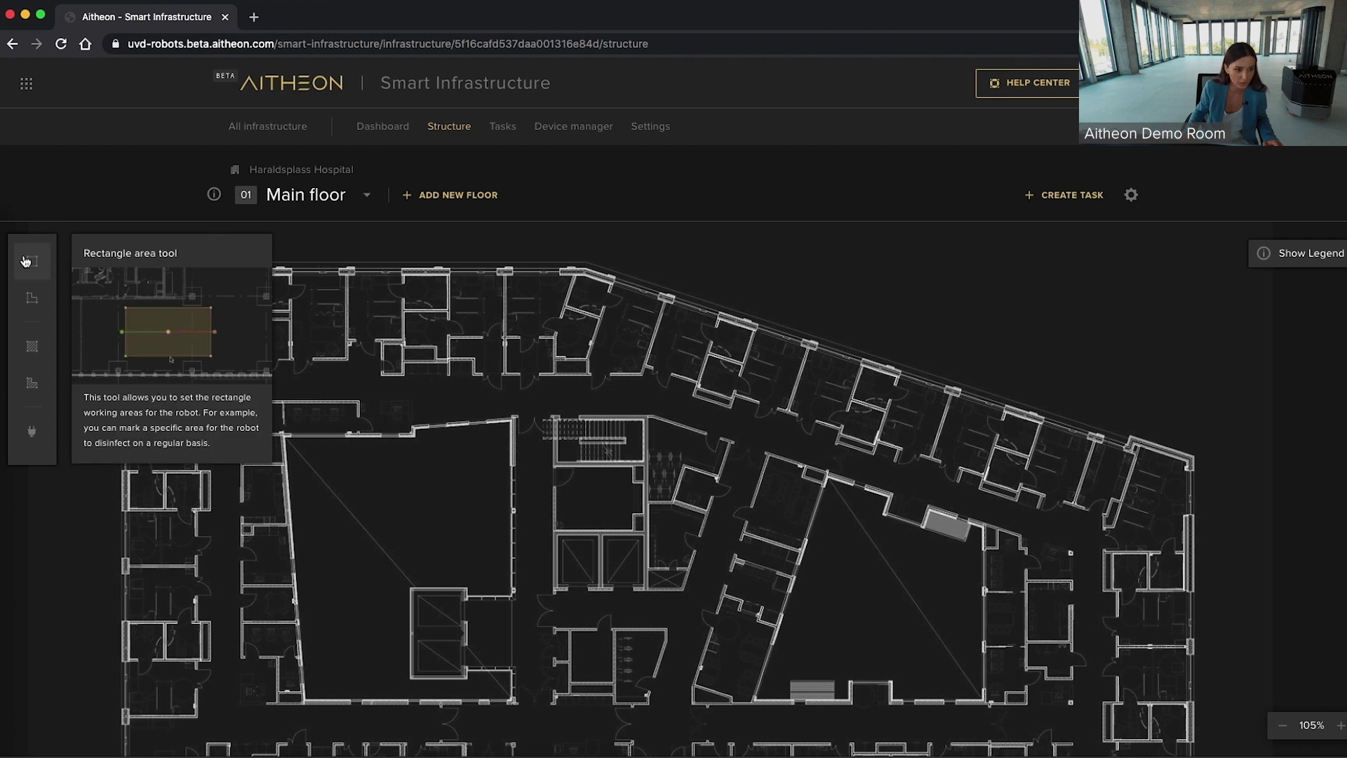
left_click(31, 297)
left_click(587, 374)
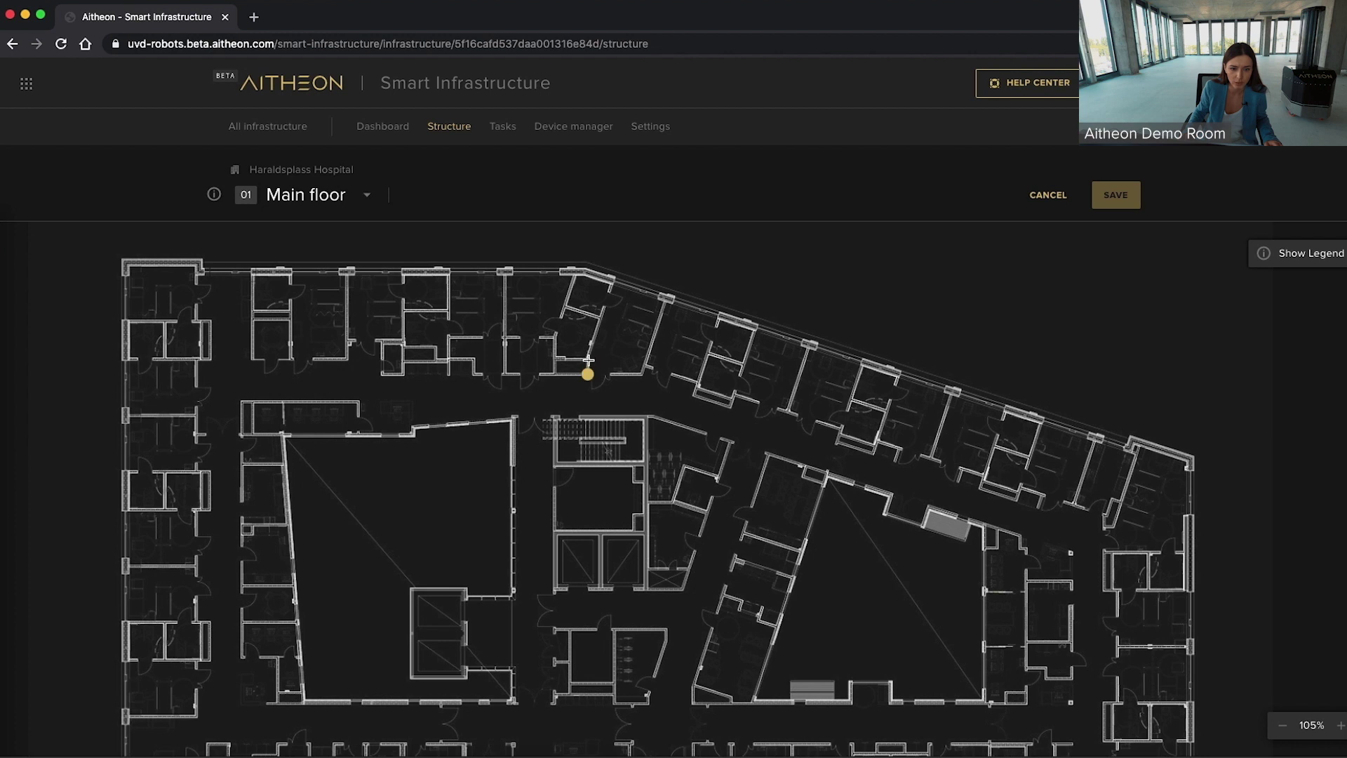
left_click(612, 283)
left_click(667, 300)
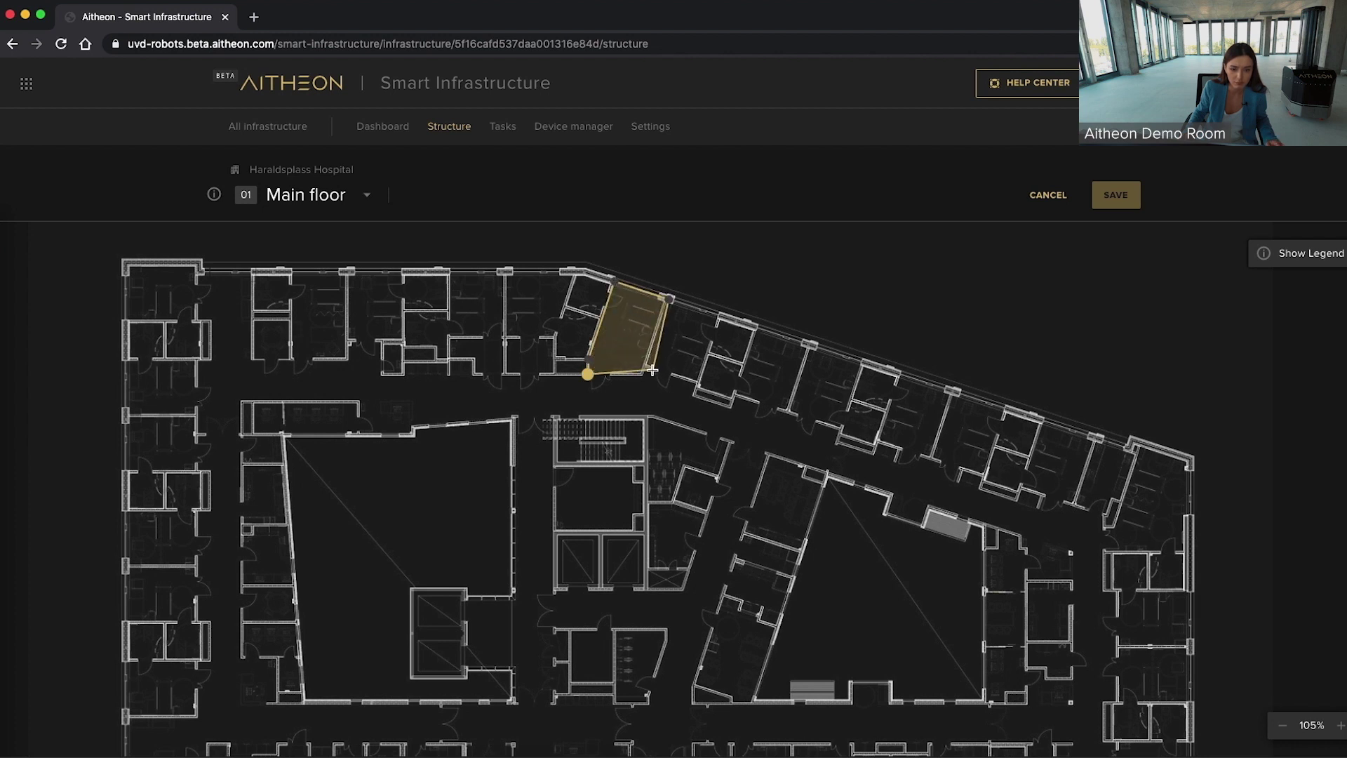
left_click(588, 373)
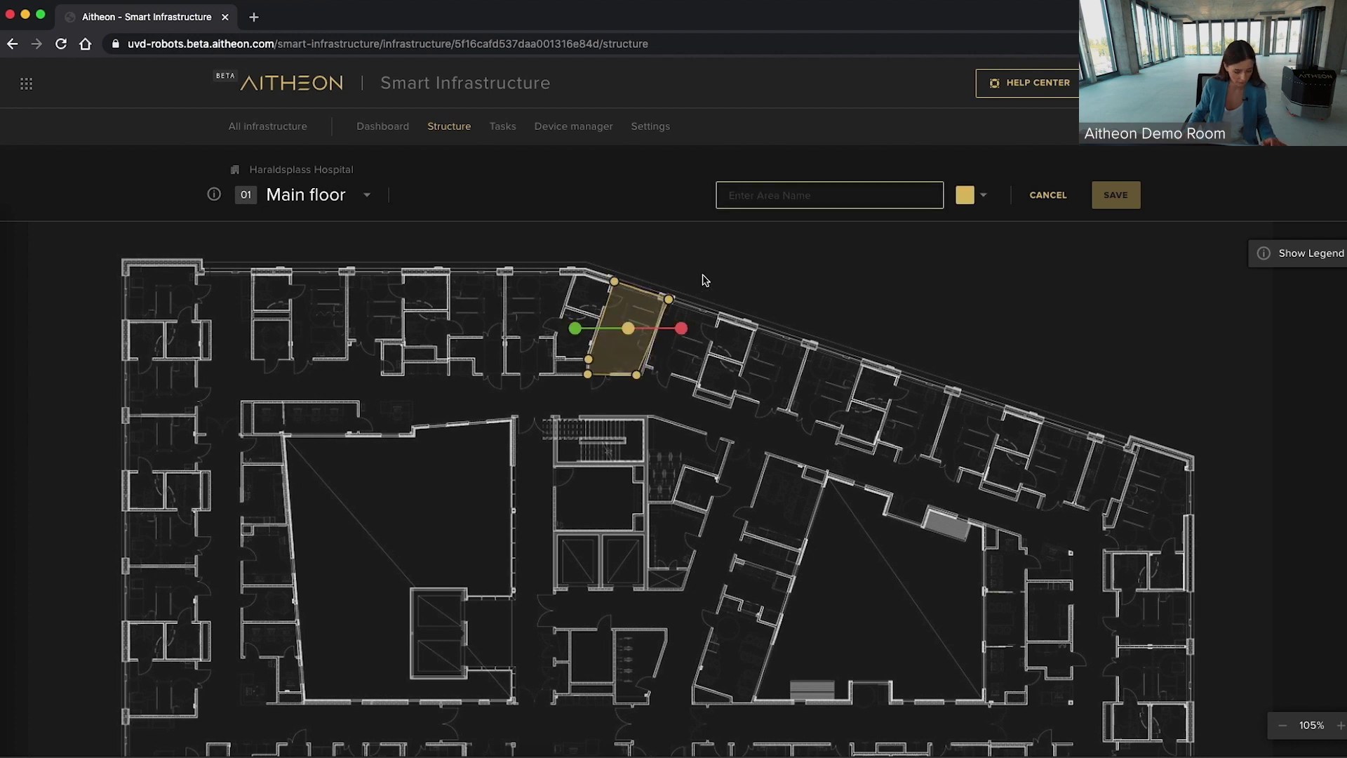
- Name the new area Room 1 and change its color to dark blue, #182193
type("Ro")
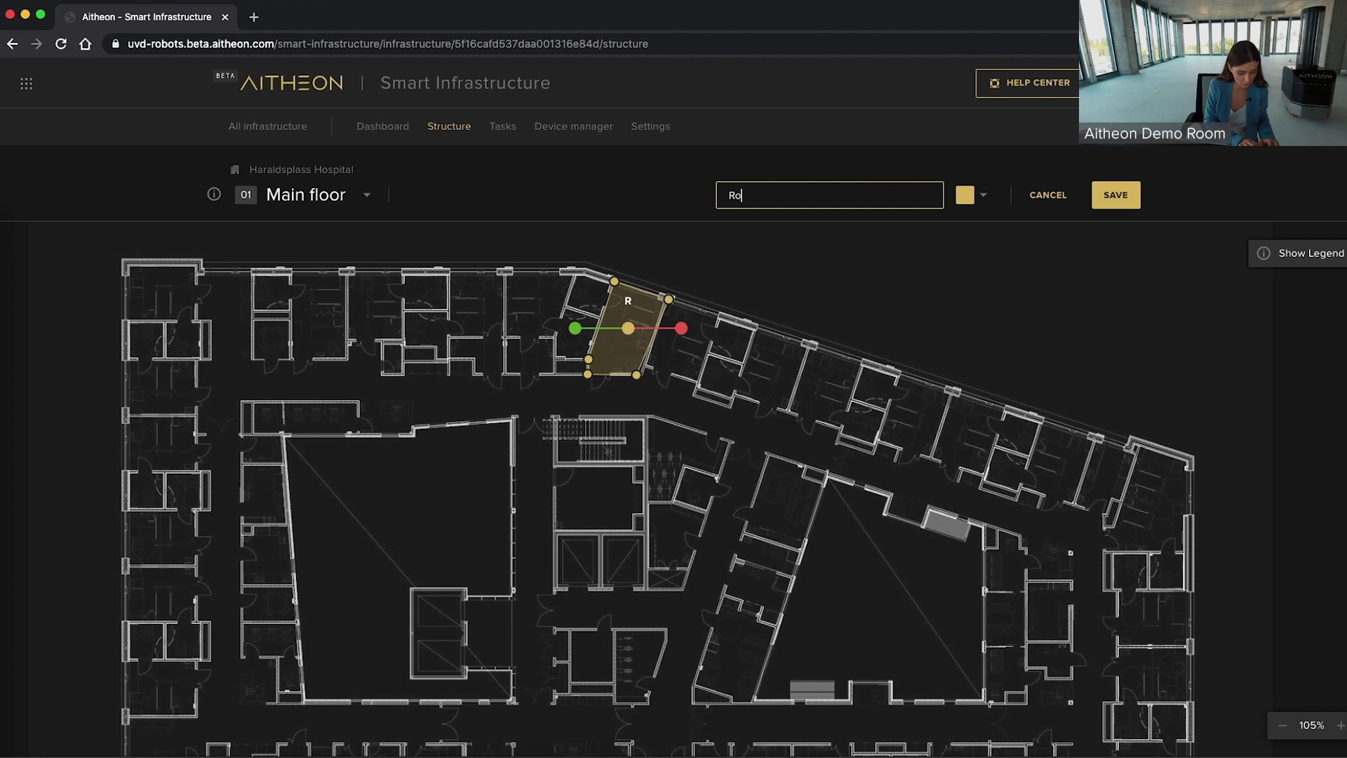
type("om 1")
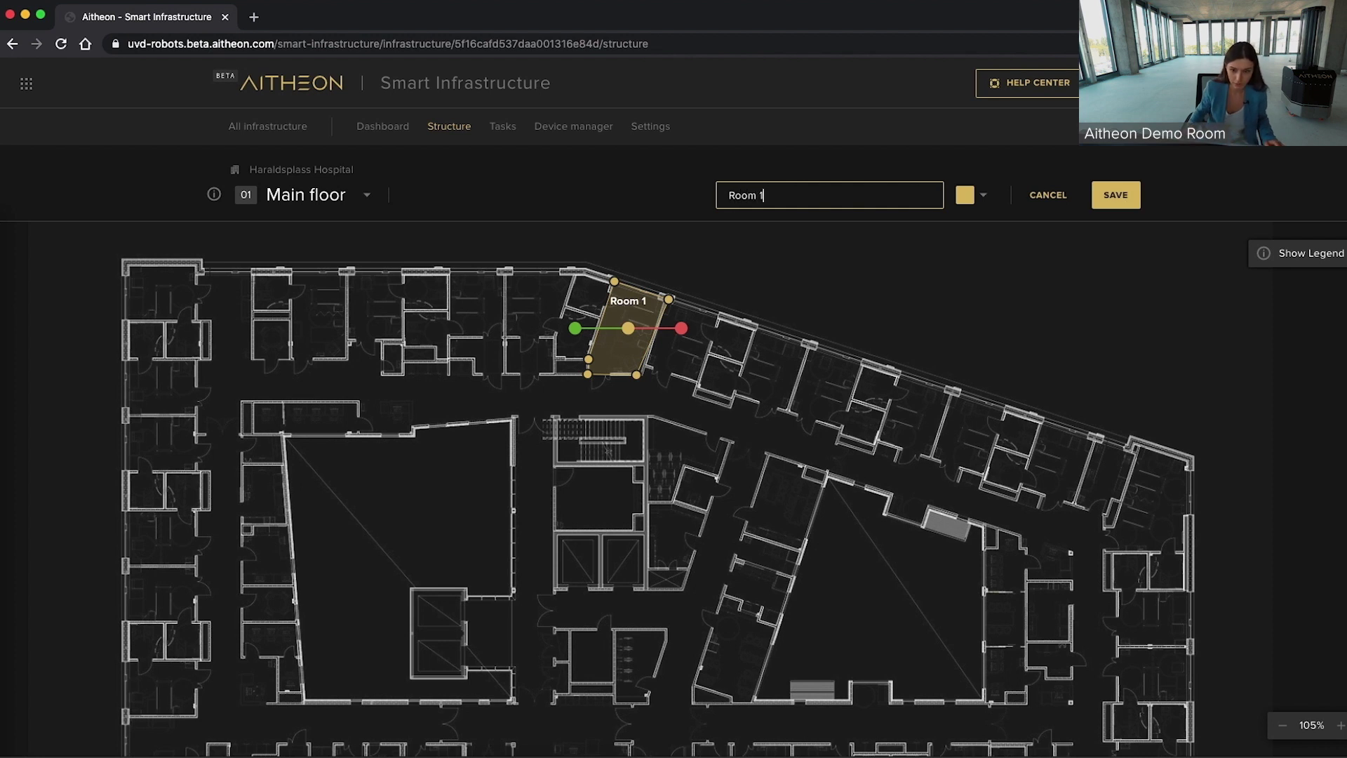
left_click(985, 198)
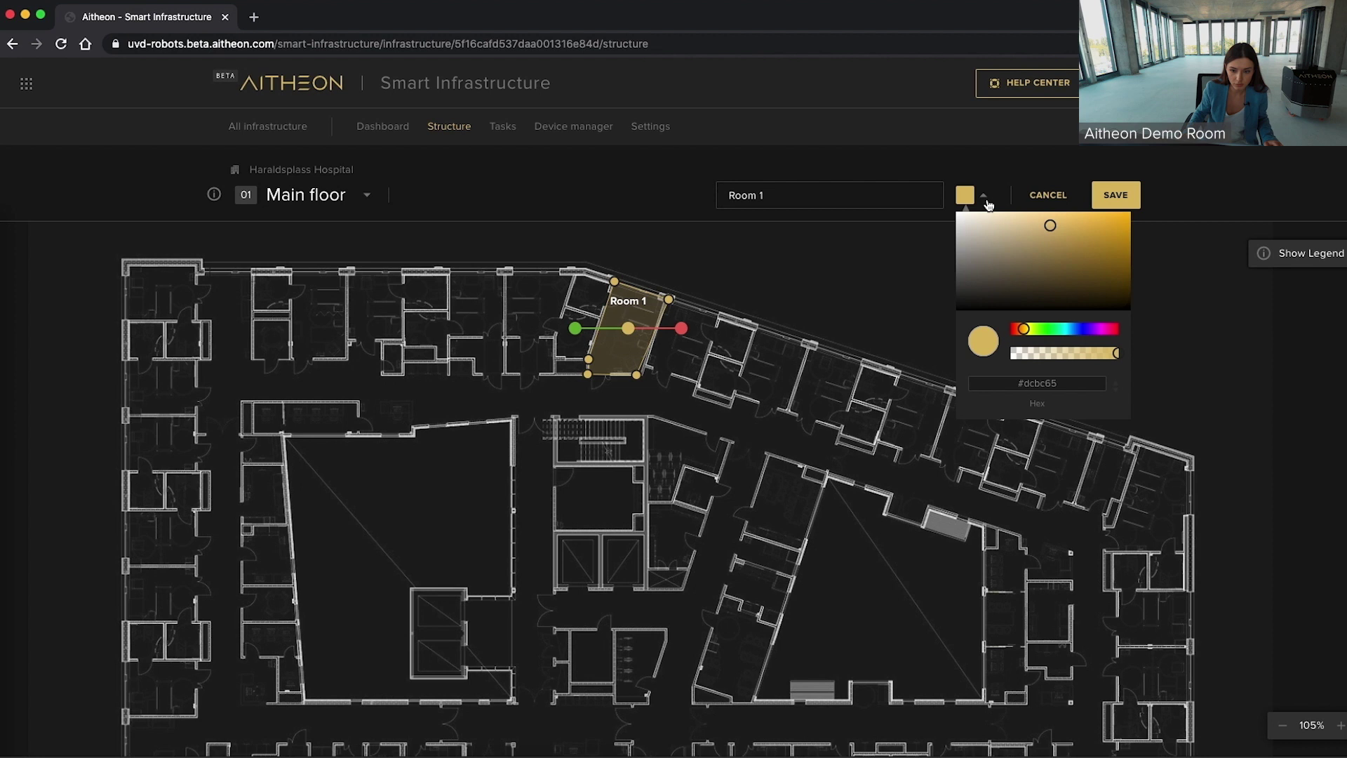
left_click(1081, 327)
left_click_drag(1095, 276, 1101, 255)
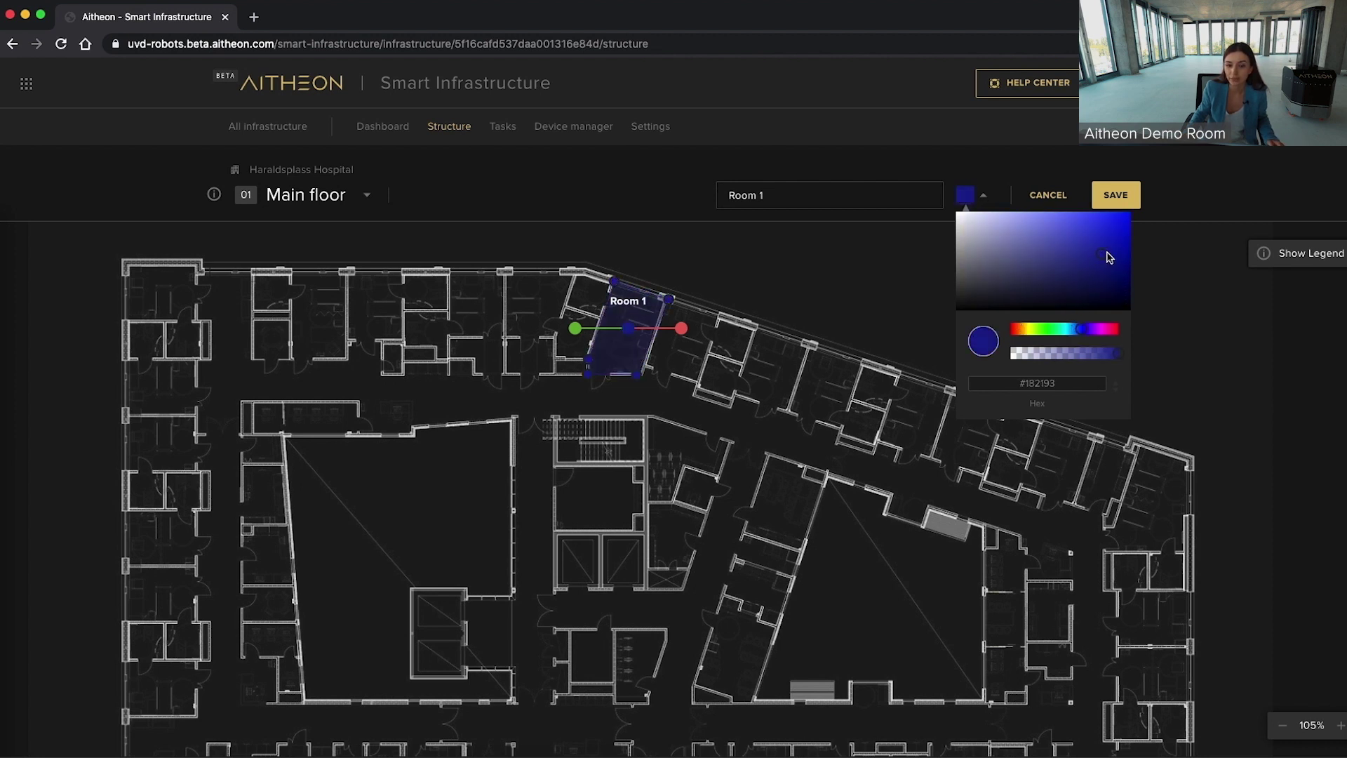
left_click(905, 202)
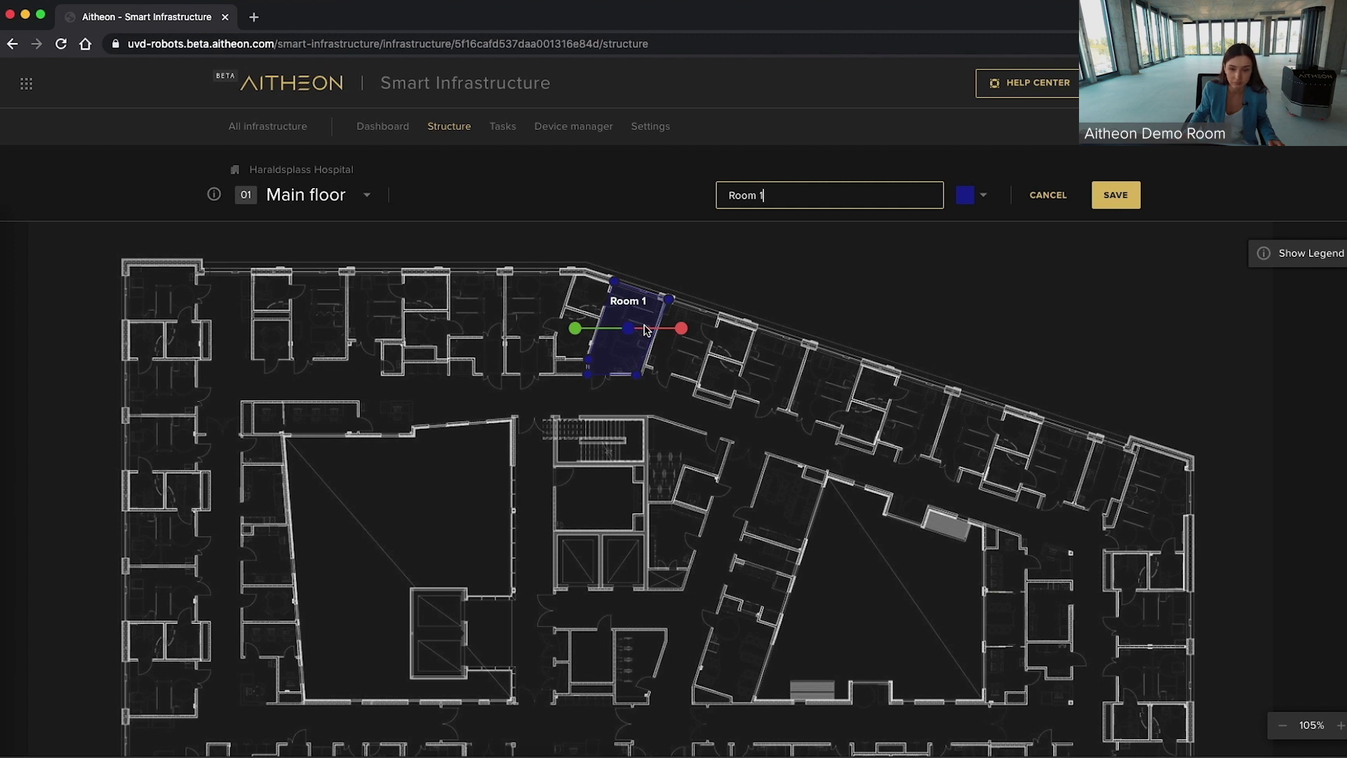
- Move Room 1's marker near its lower edge, route its green path into the corridor and red path into the adjoining room, and save
left_click_drag(639, 333, 634, 368)
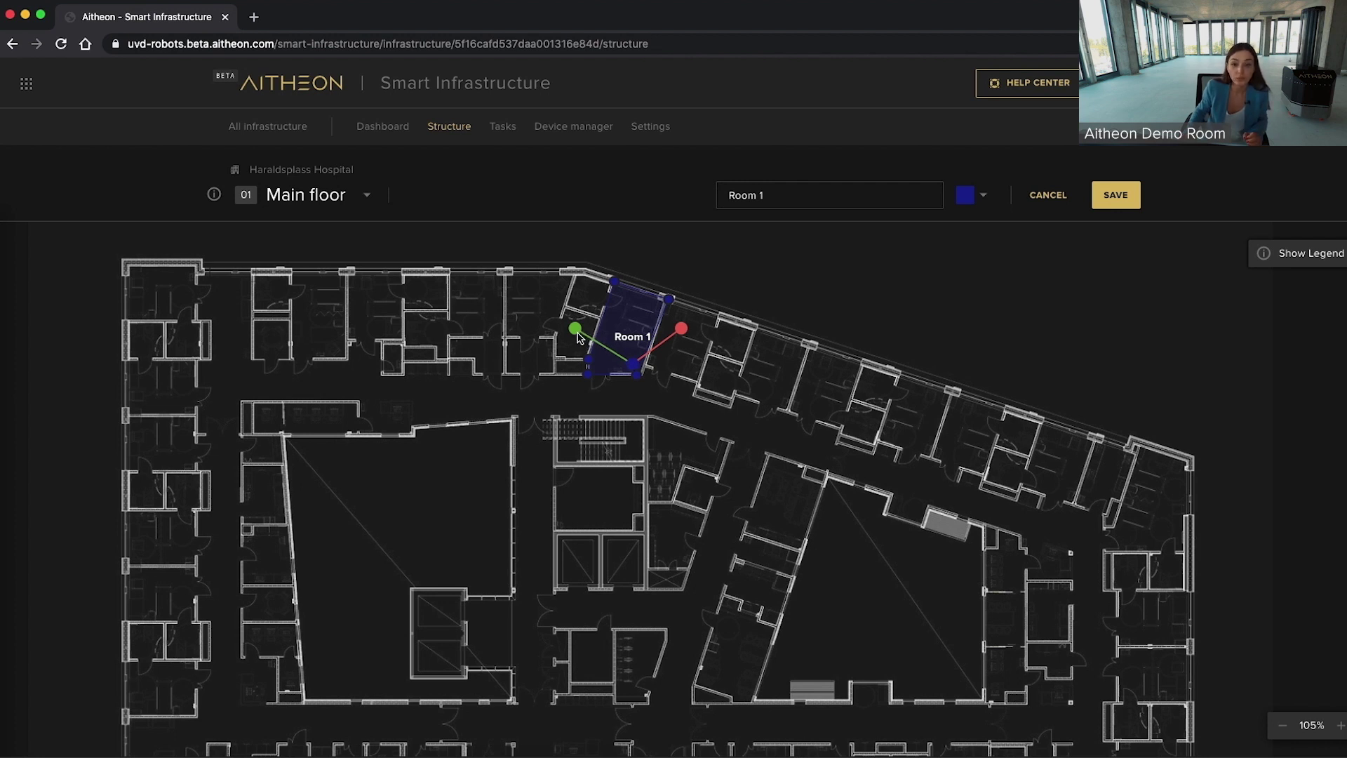
left_click_drag(578, 337, 598, 385)
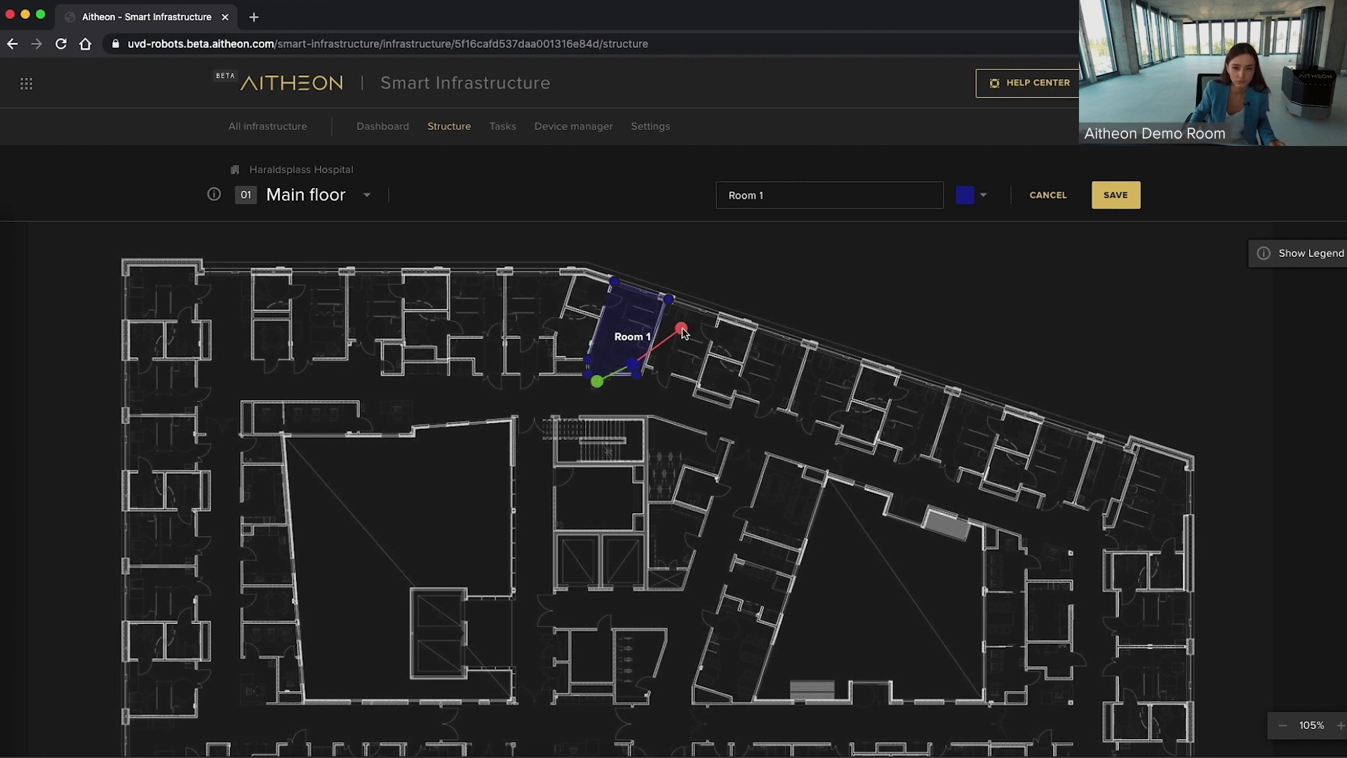
left_click_drag(683, 334, 590, 292)
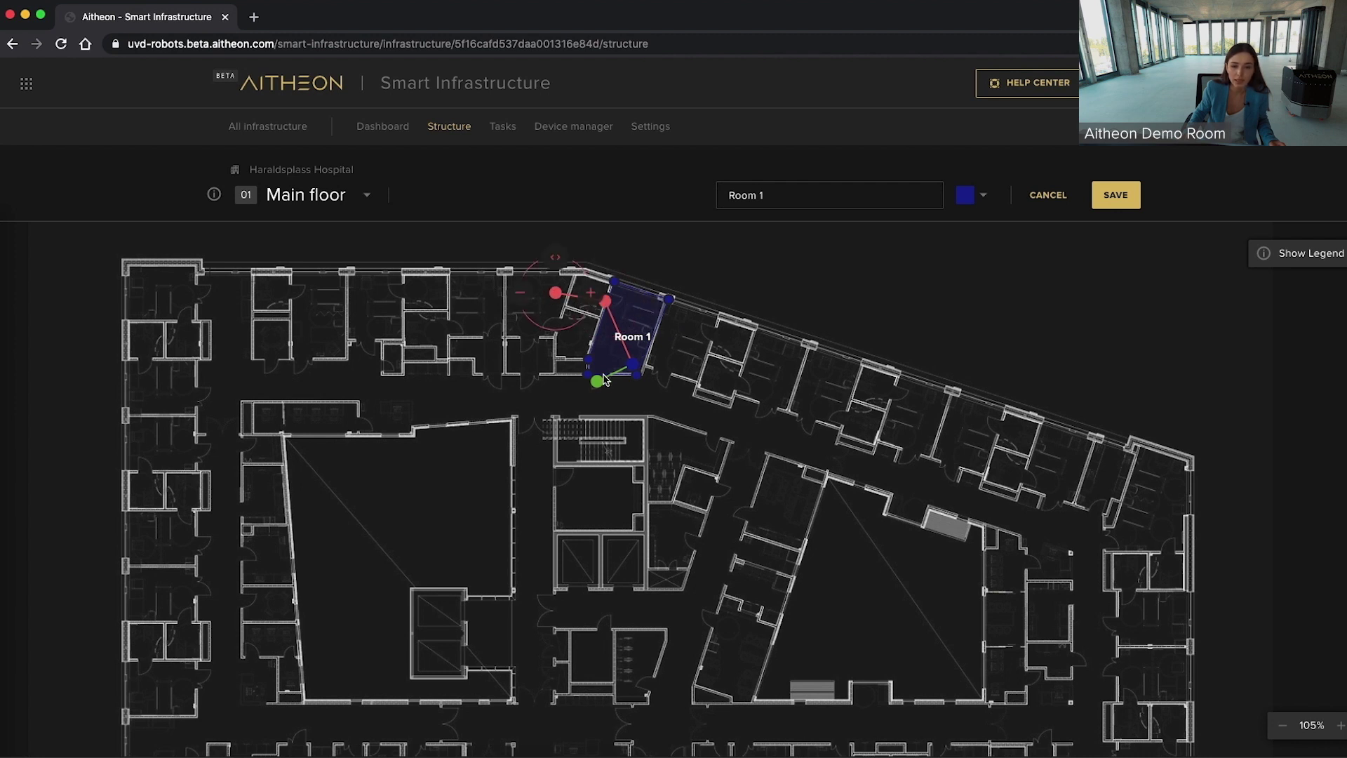
mouse_move(600, 388)
left_mouse_down()
mouse_move(647, 410)
mouse_move(589, 412)
left_mouse_up()
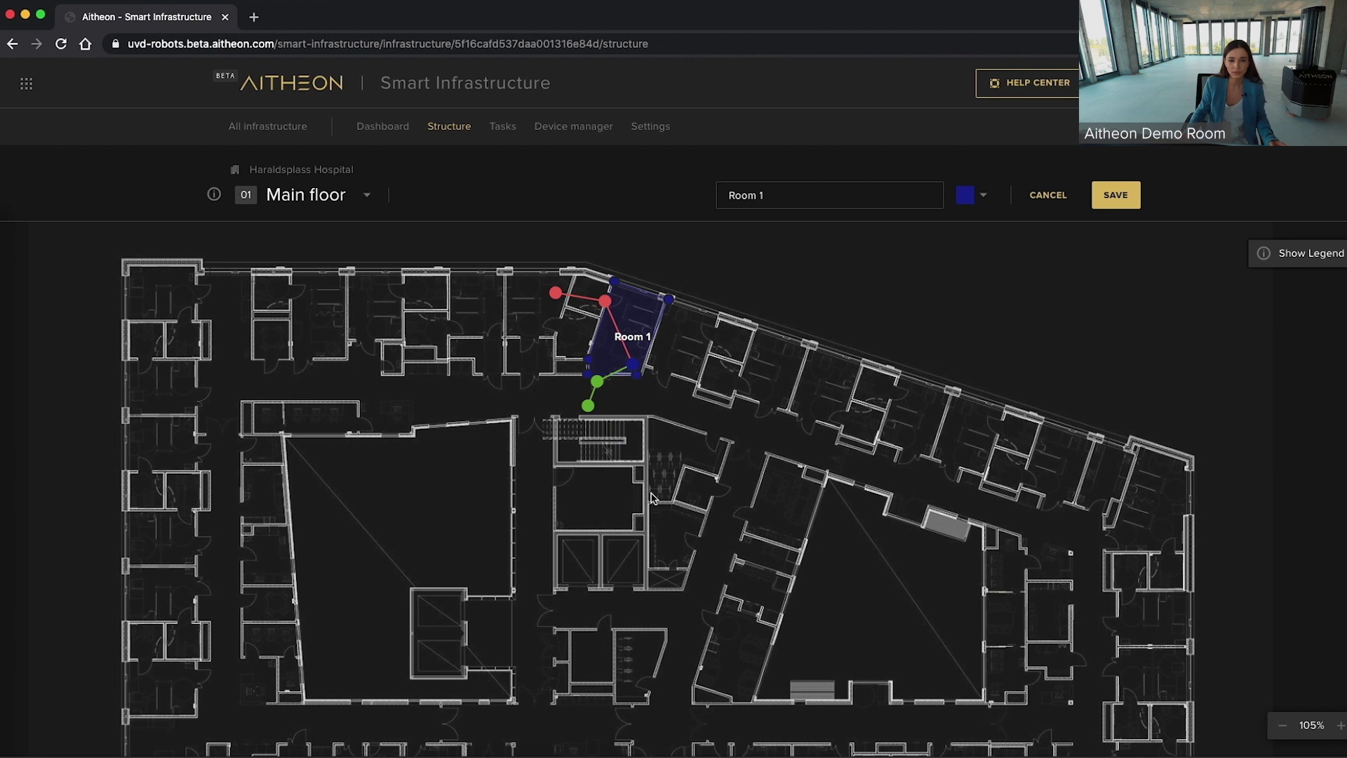
left_click(1103, 202)
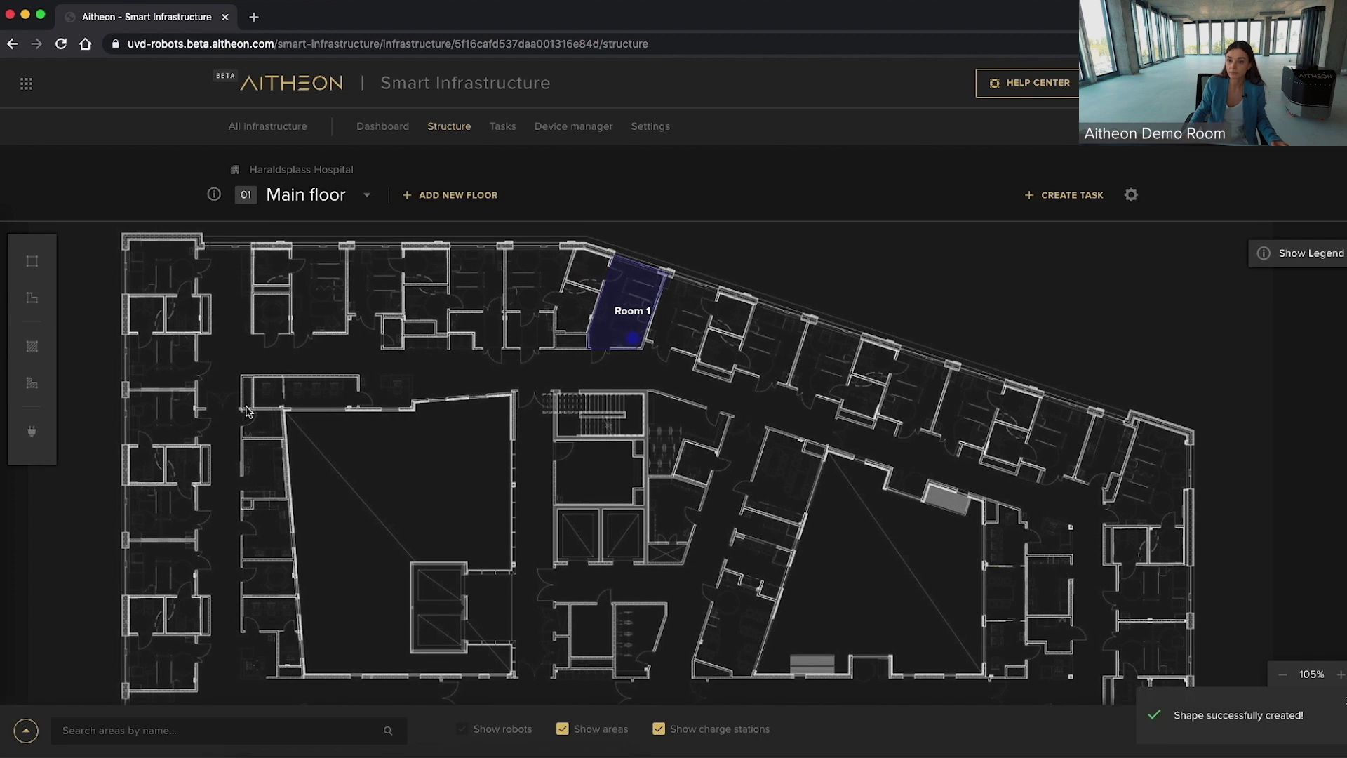
- Show the list of areas and look at the actions available for Room 1
left_click(27, 726)
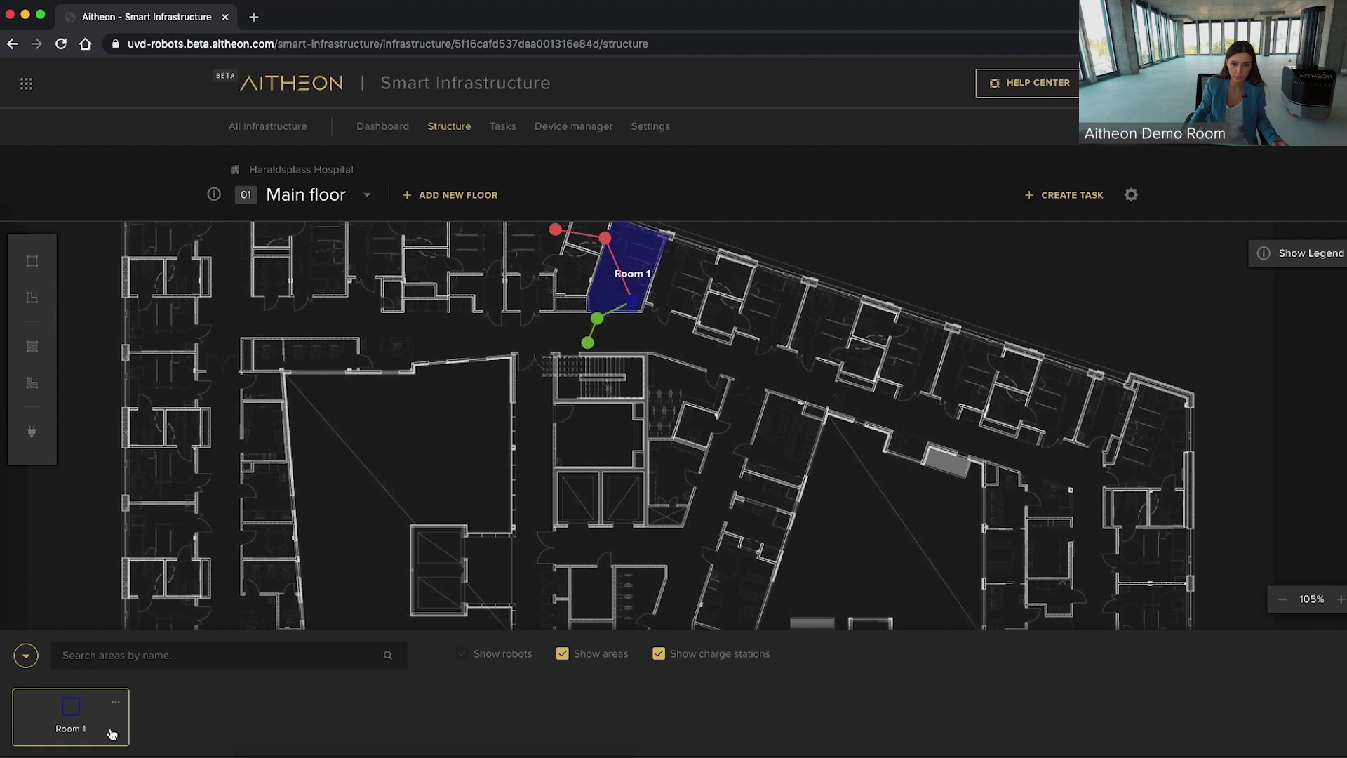
left_click(115, 702)
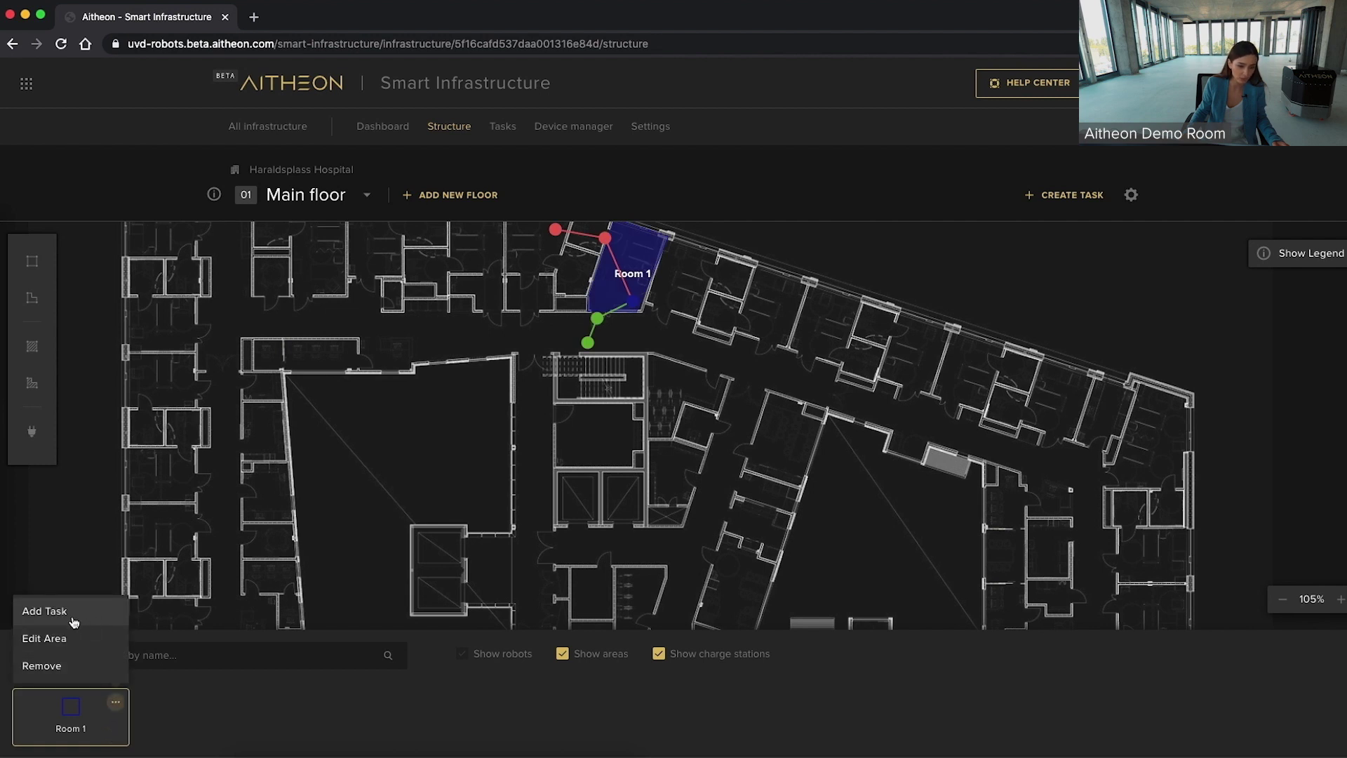
left_click(104, 486)
- Add a rectangular hatched area over the small room near Room 1, beside the corridor, and name it Plants
left_click_drag(531, 421, 500, 479)
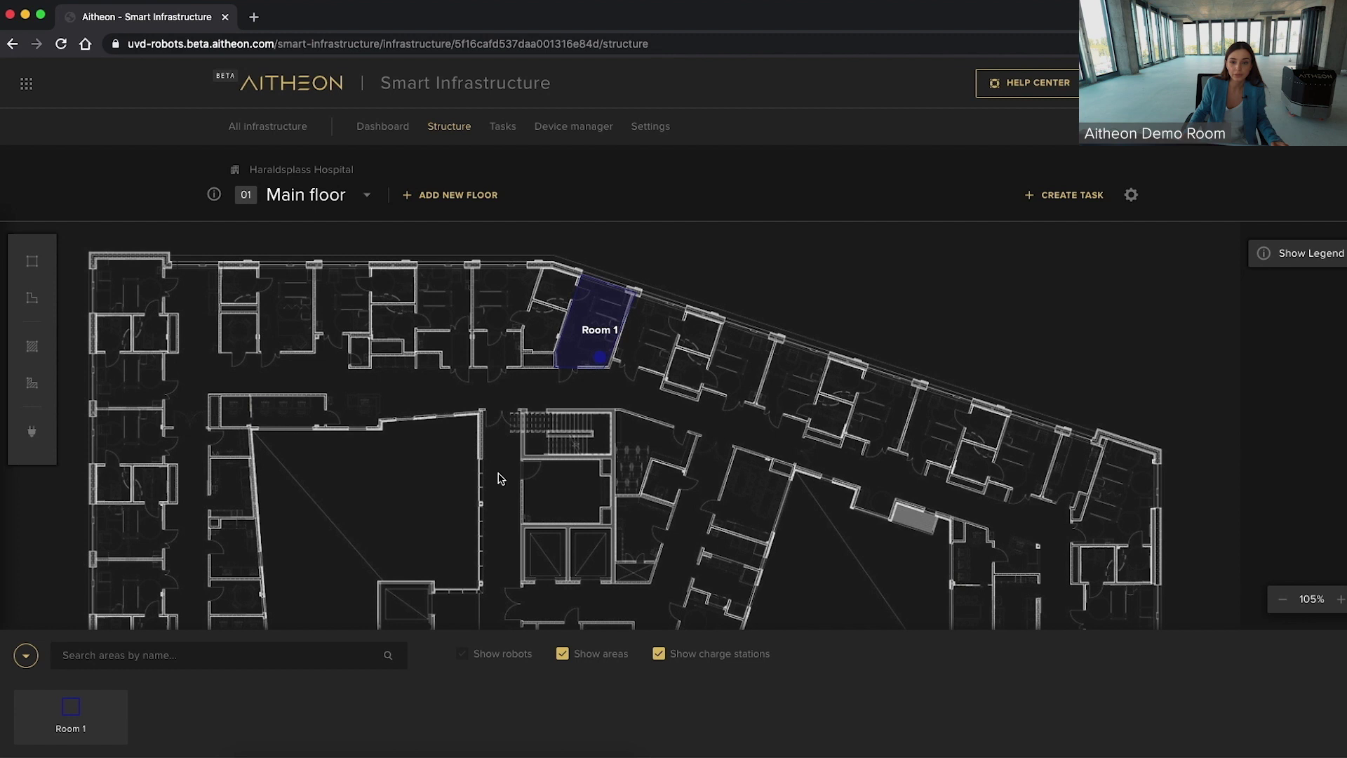
left_click(31, 356)
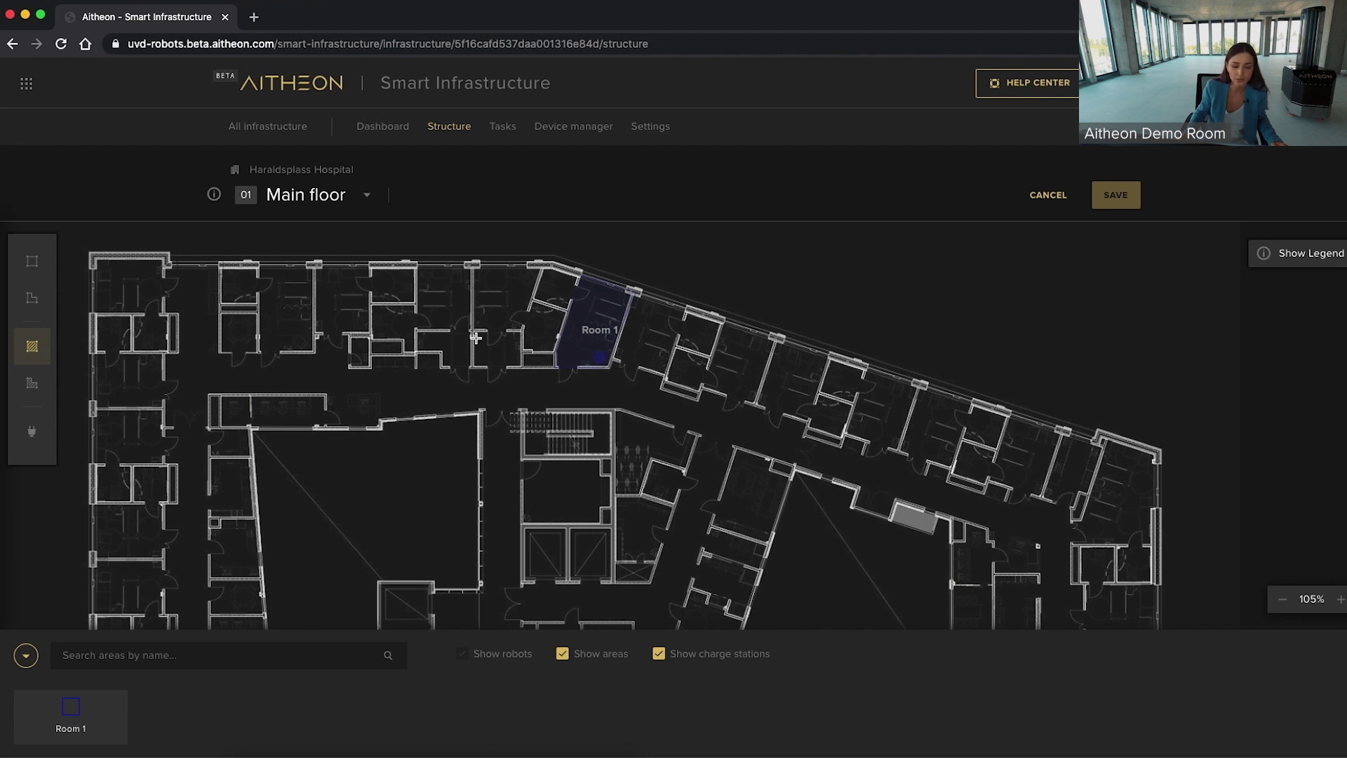
left_click_drag(472, 331, 518, 365)
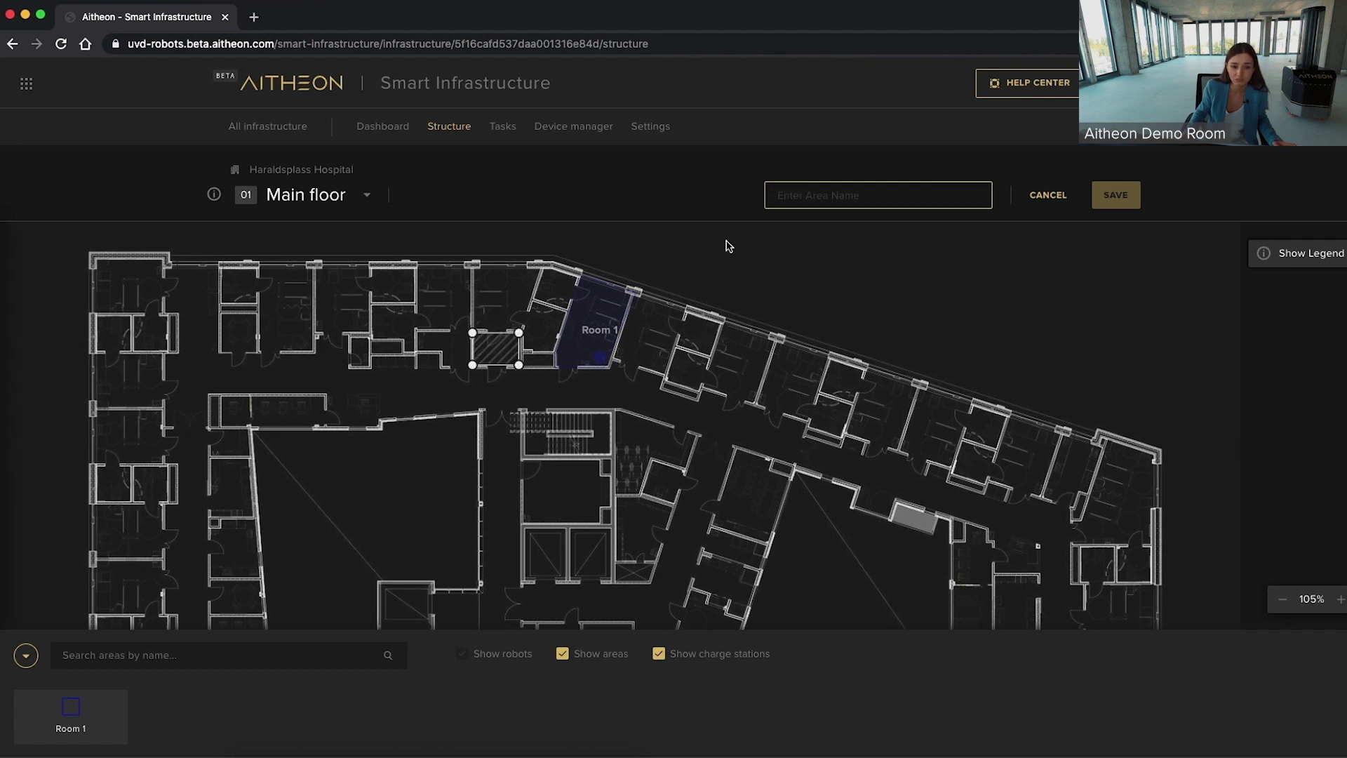
type("Plan")
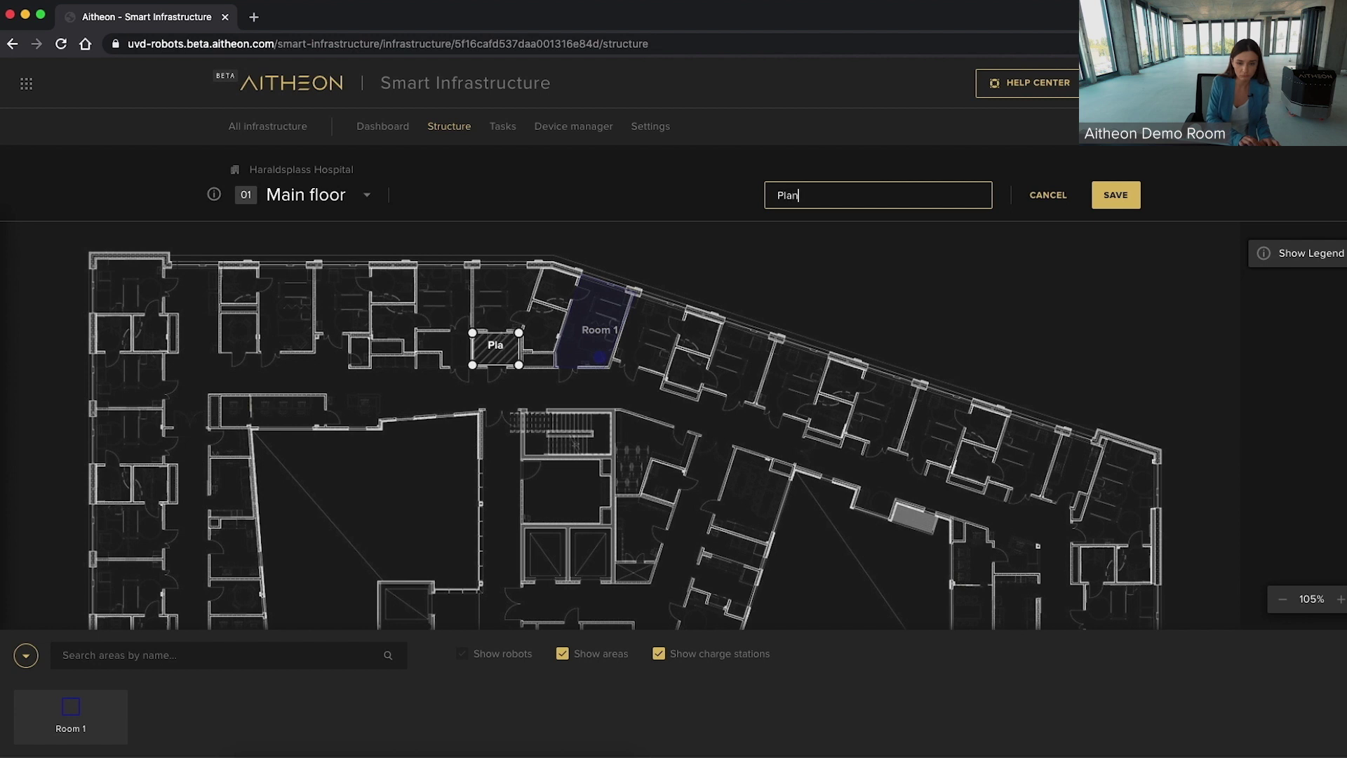
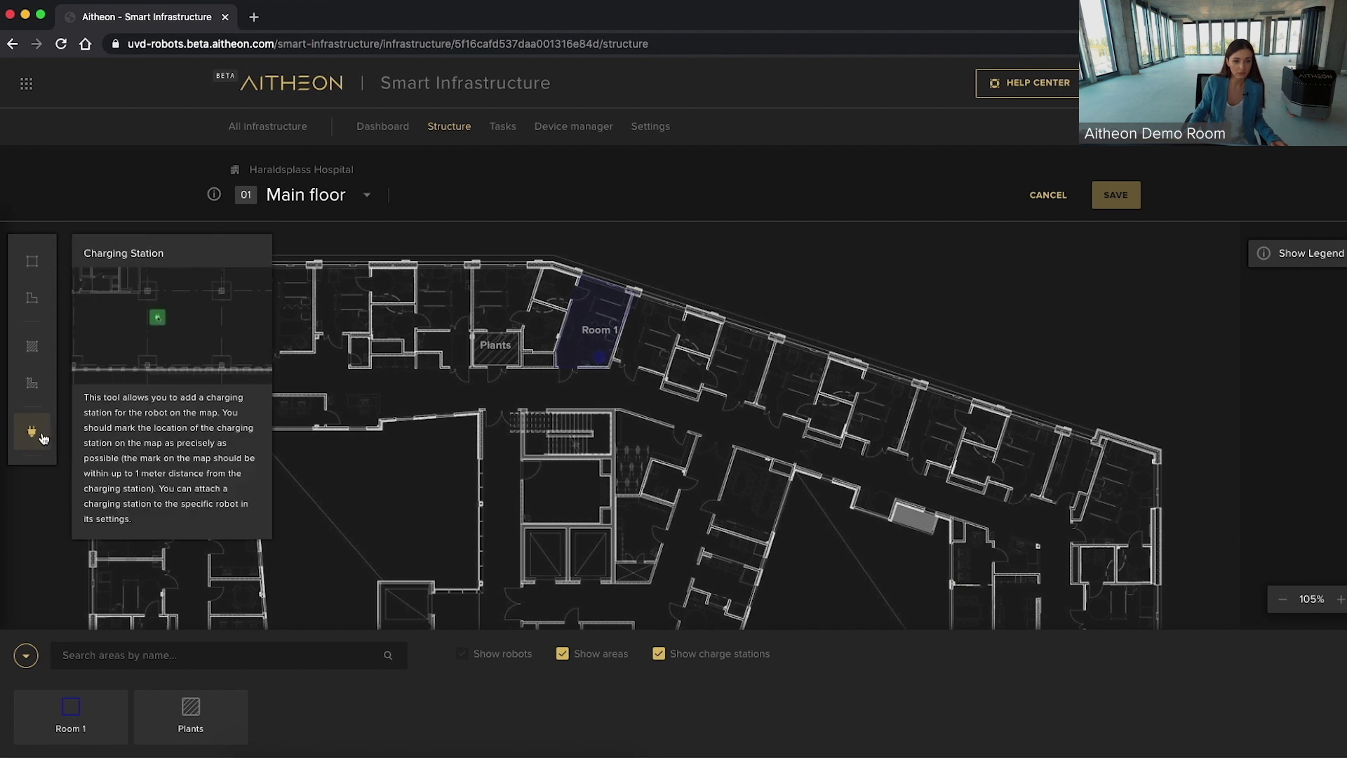
- Place a charging station inside the large open space near its upper corner by the stairs, name it Station 1, and save it
left_click(40, 439)
left_click(450, 453)
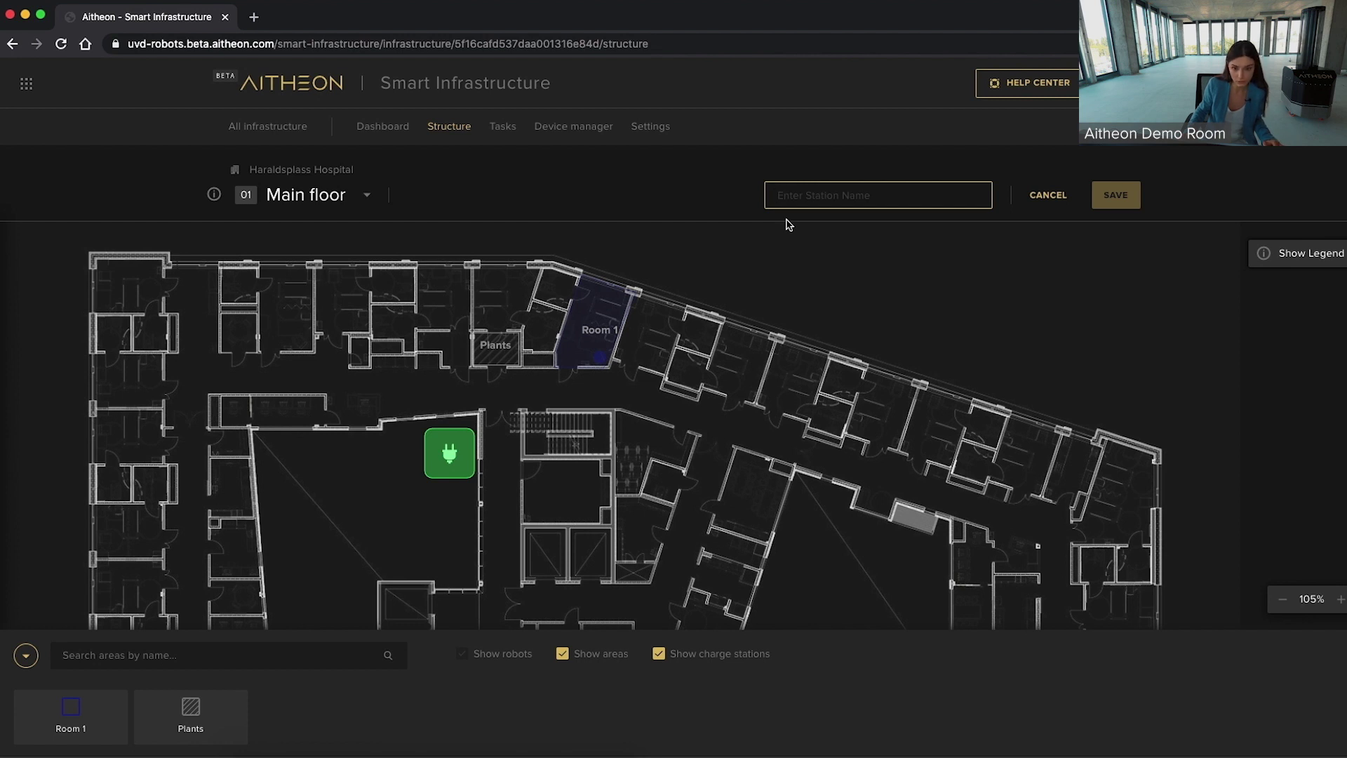
type("Stat")
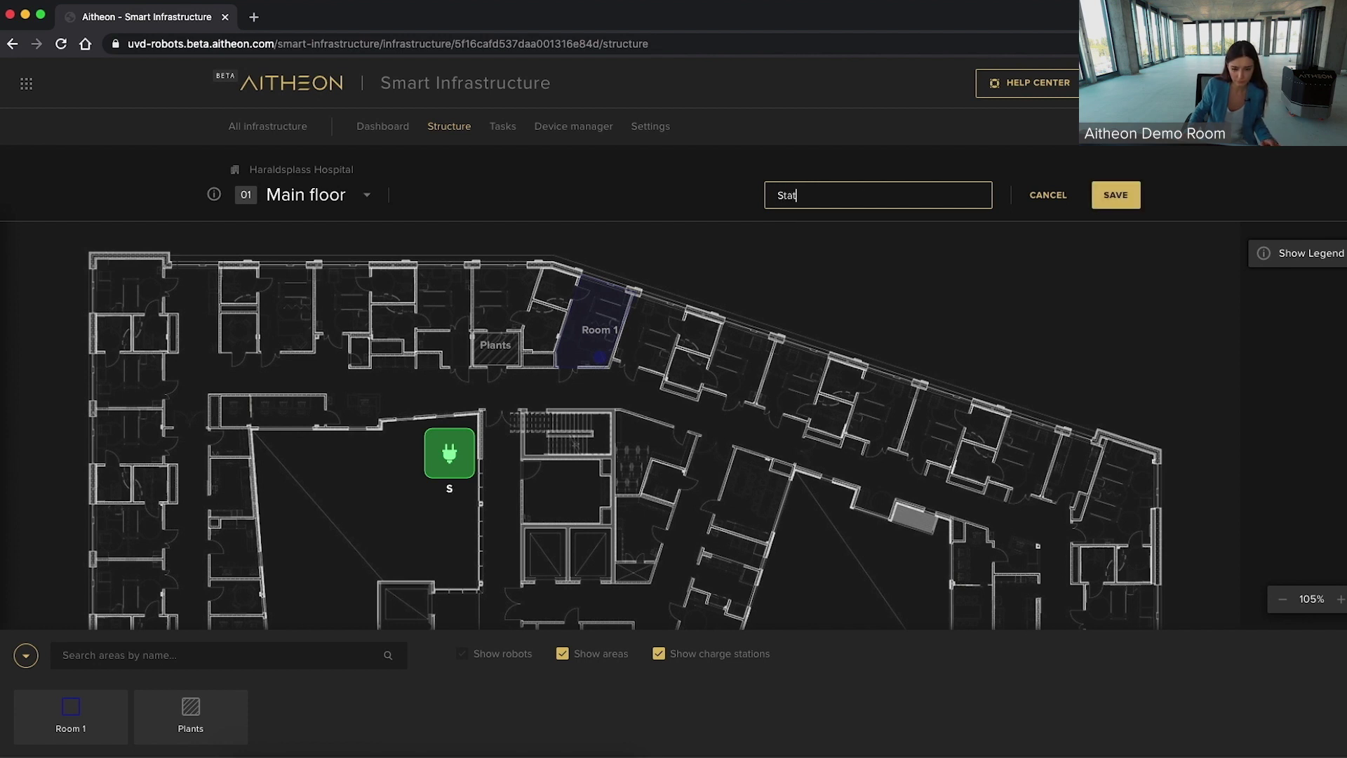
type("ion 1")
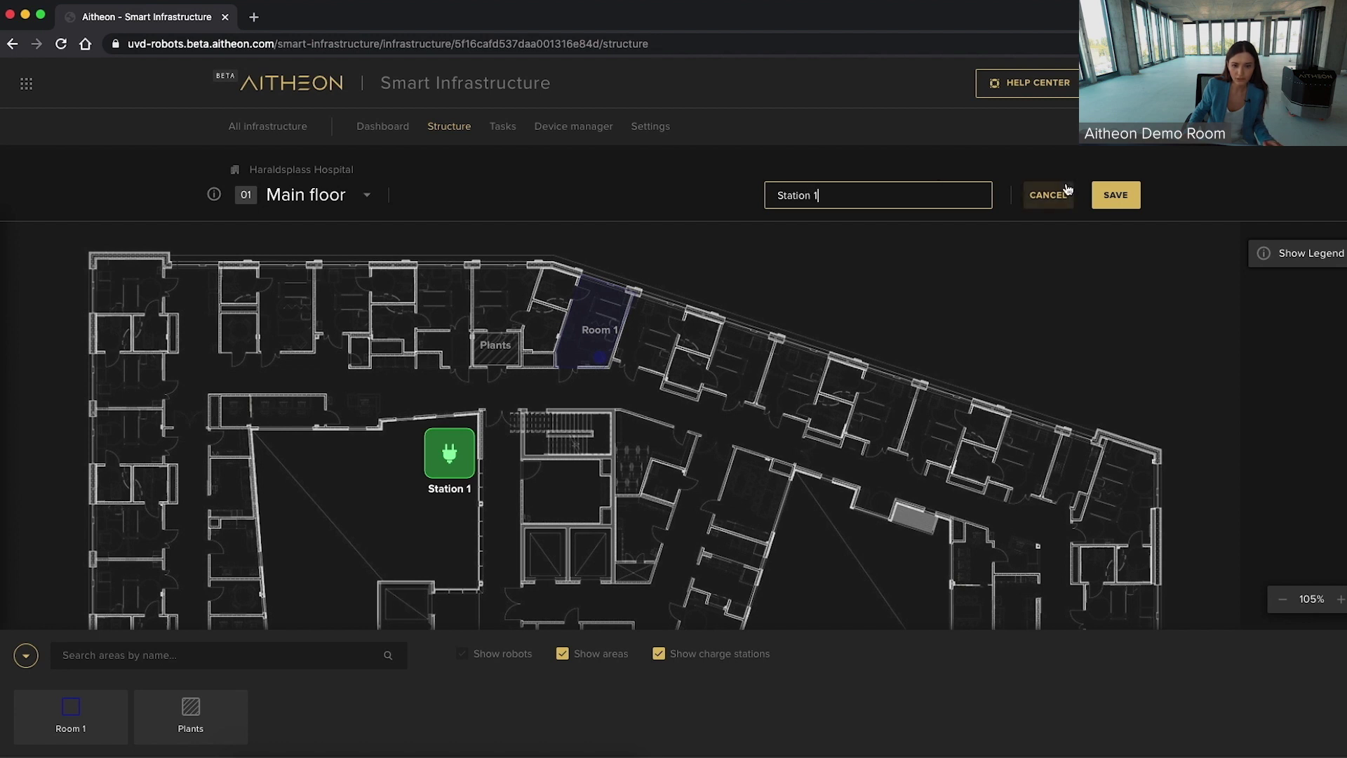
left_click(1111, 201)
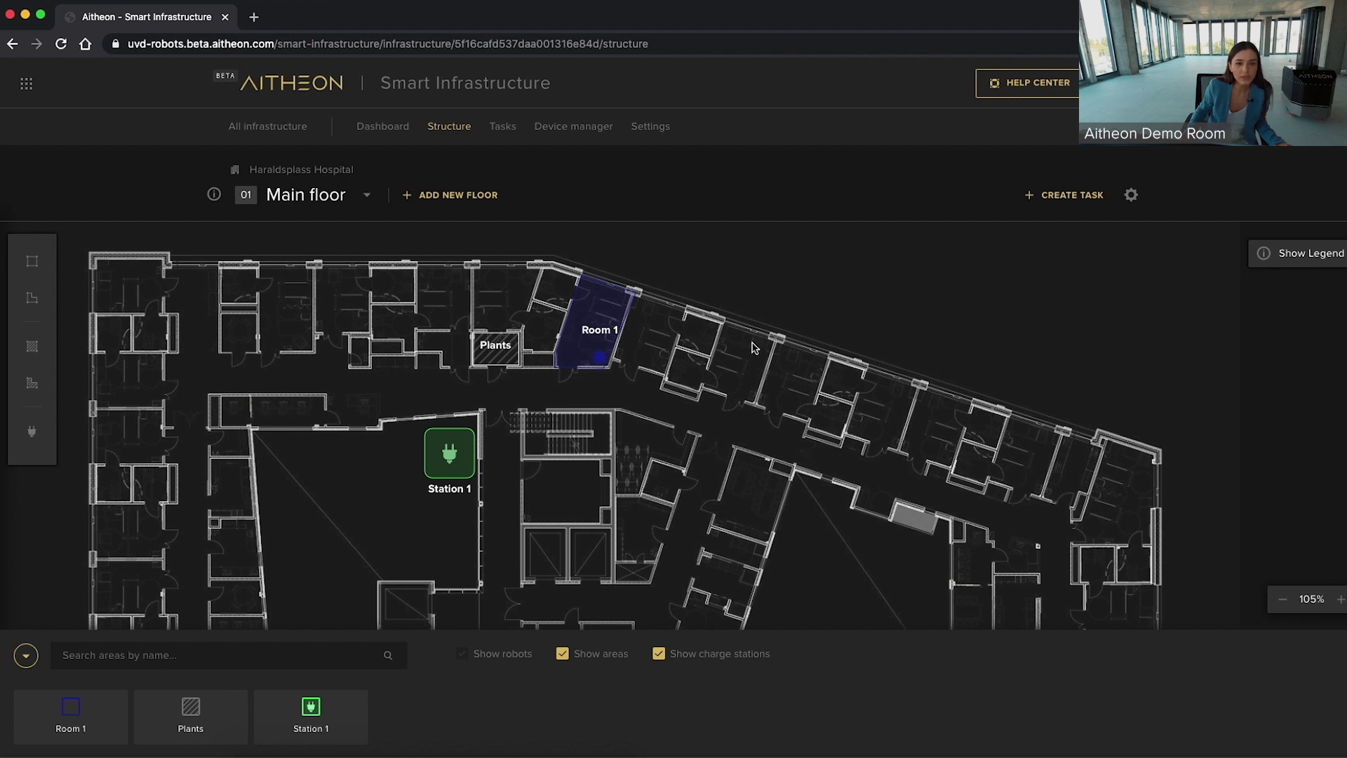
- Start adding a new device to the building and copy its serial number from the TextEdit note
left_click(573, 127)
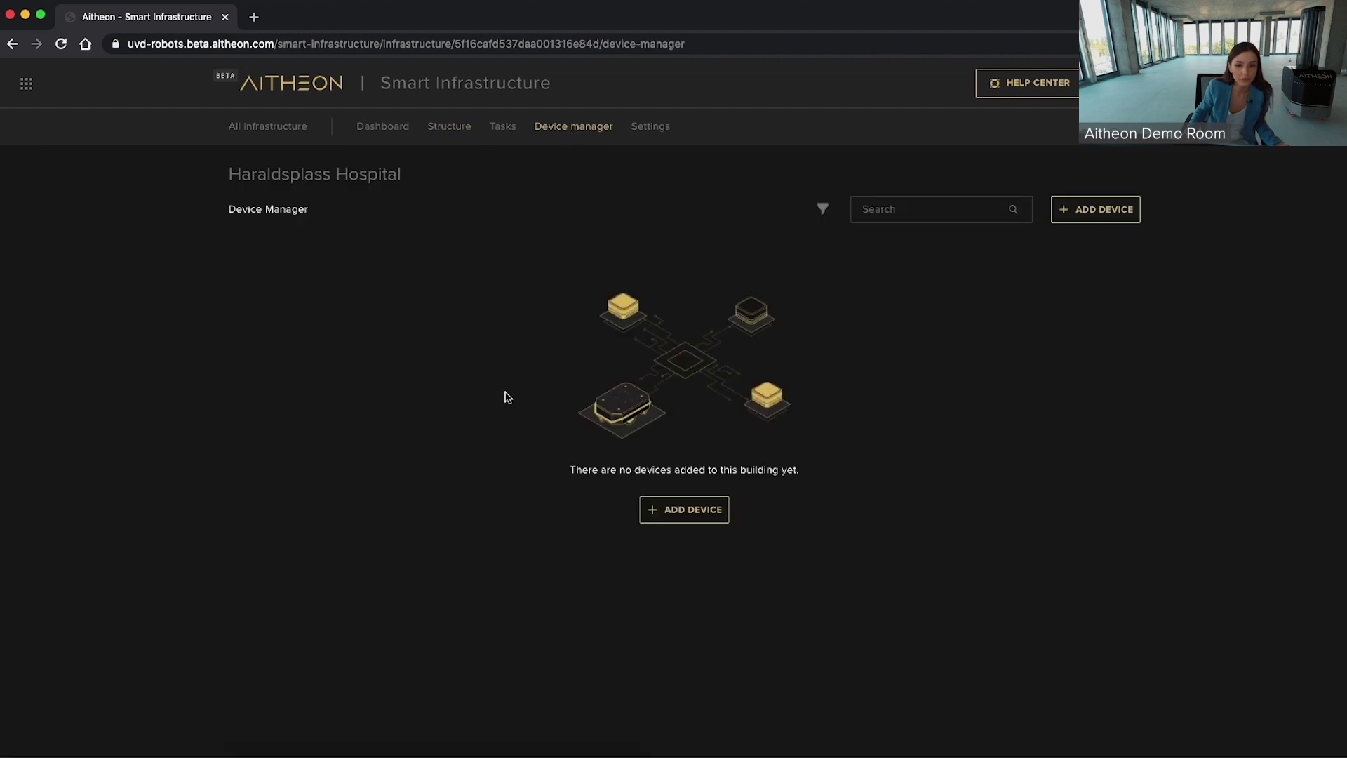
left_click(699, 519)
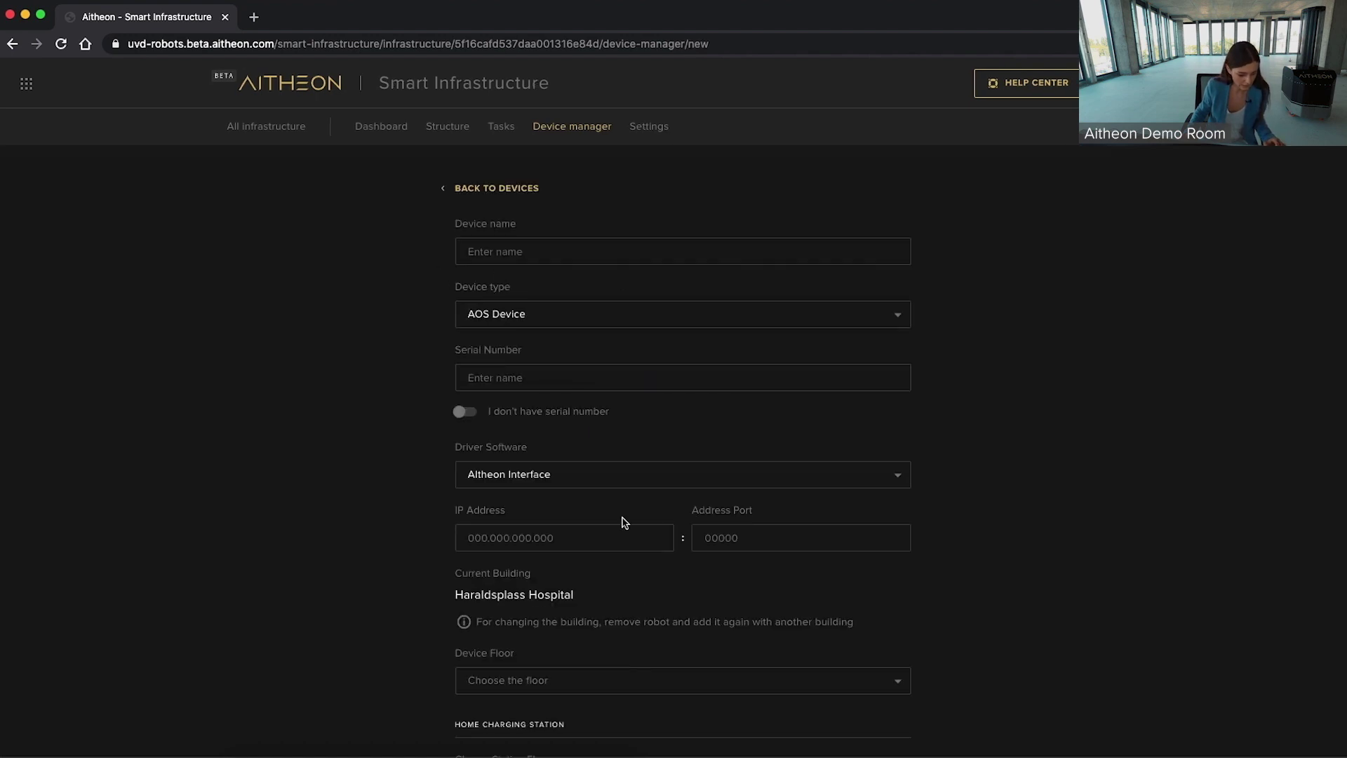
left_click(542, 752)
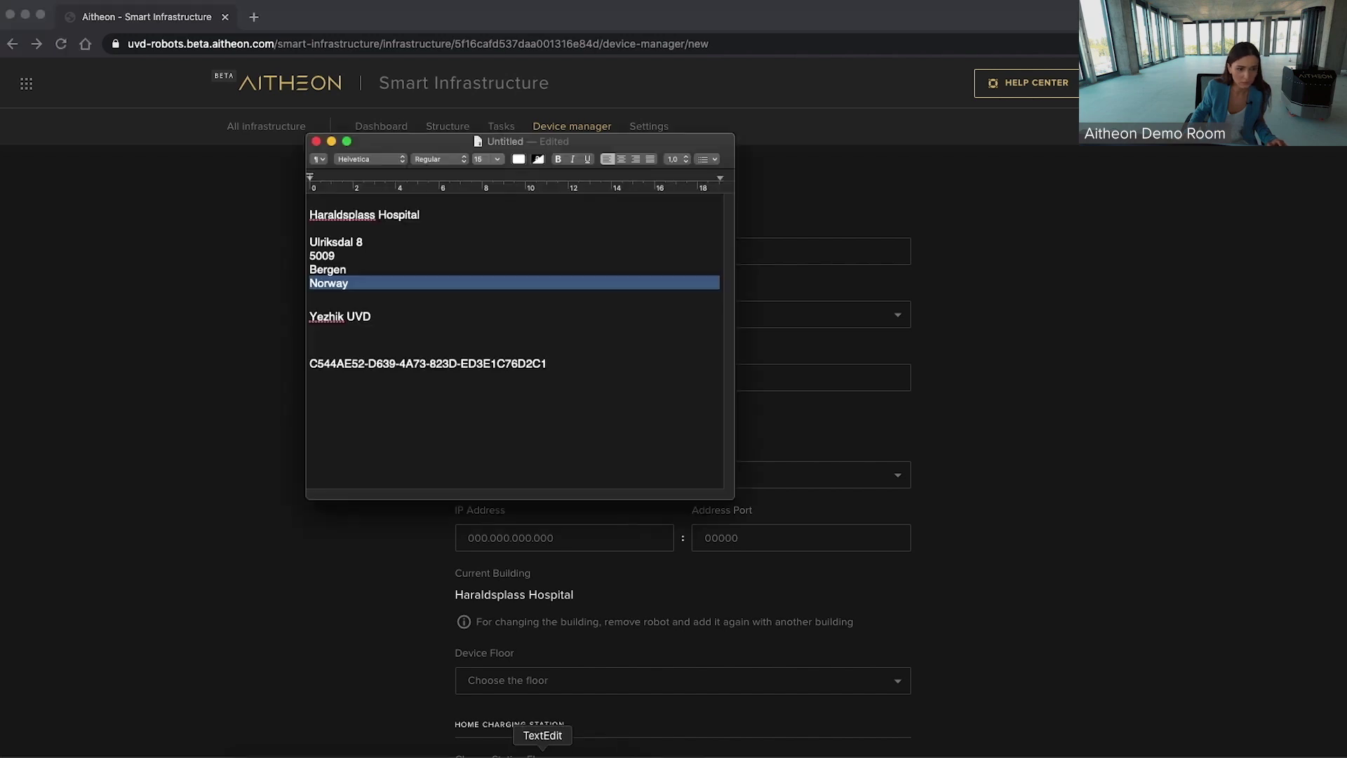
double_click(375, 364)
triple_click(376, 364)
key("super+c")
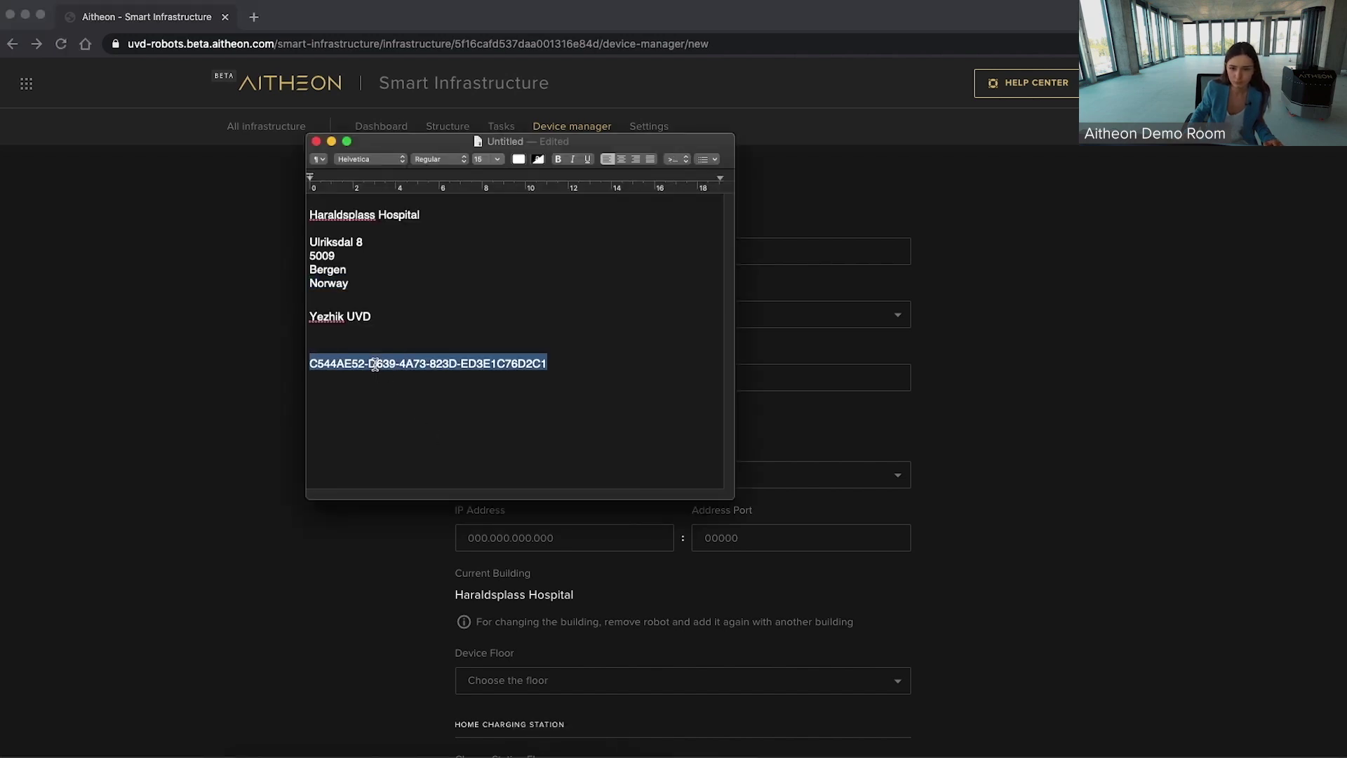
left_click(804, 360)
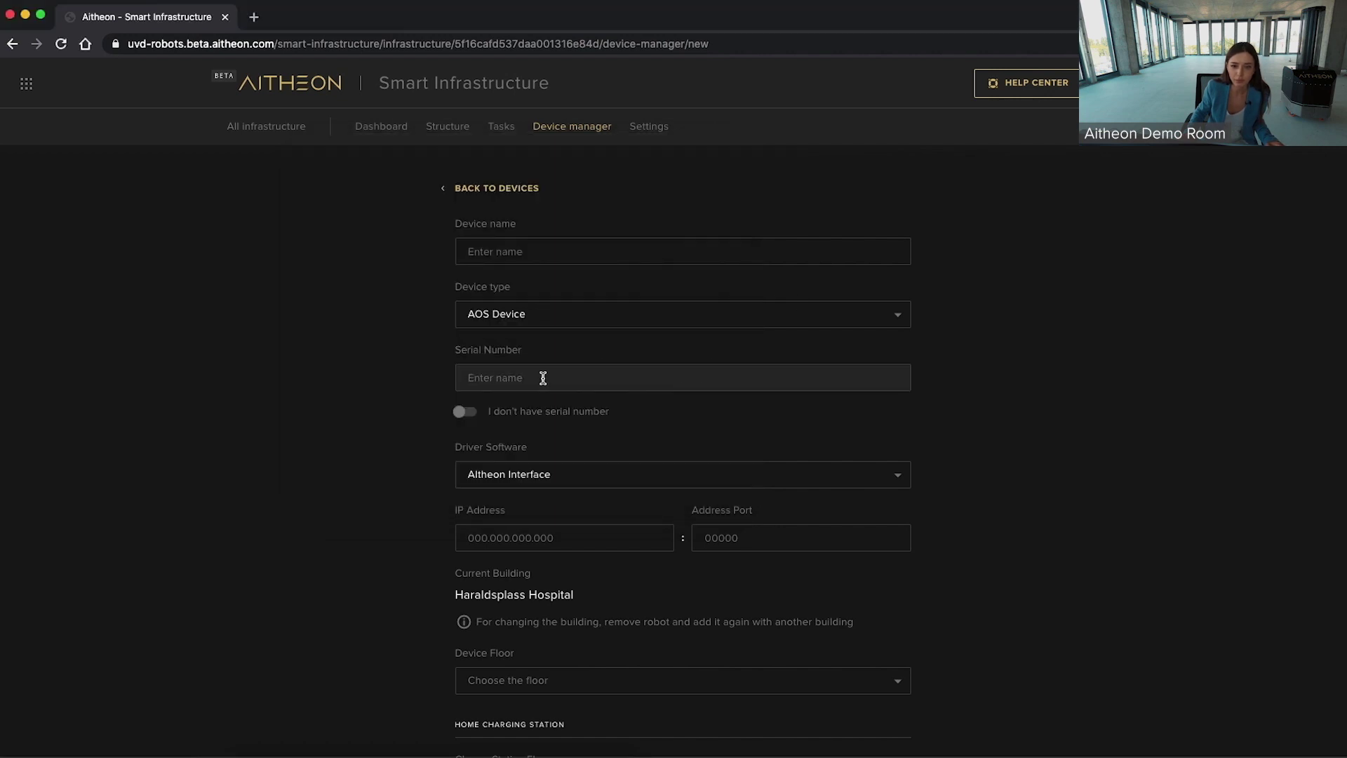
- Name the device Yezhik UVD and paste the copied value as its serial number
left_click(494, 258)
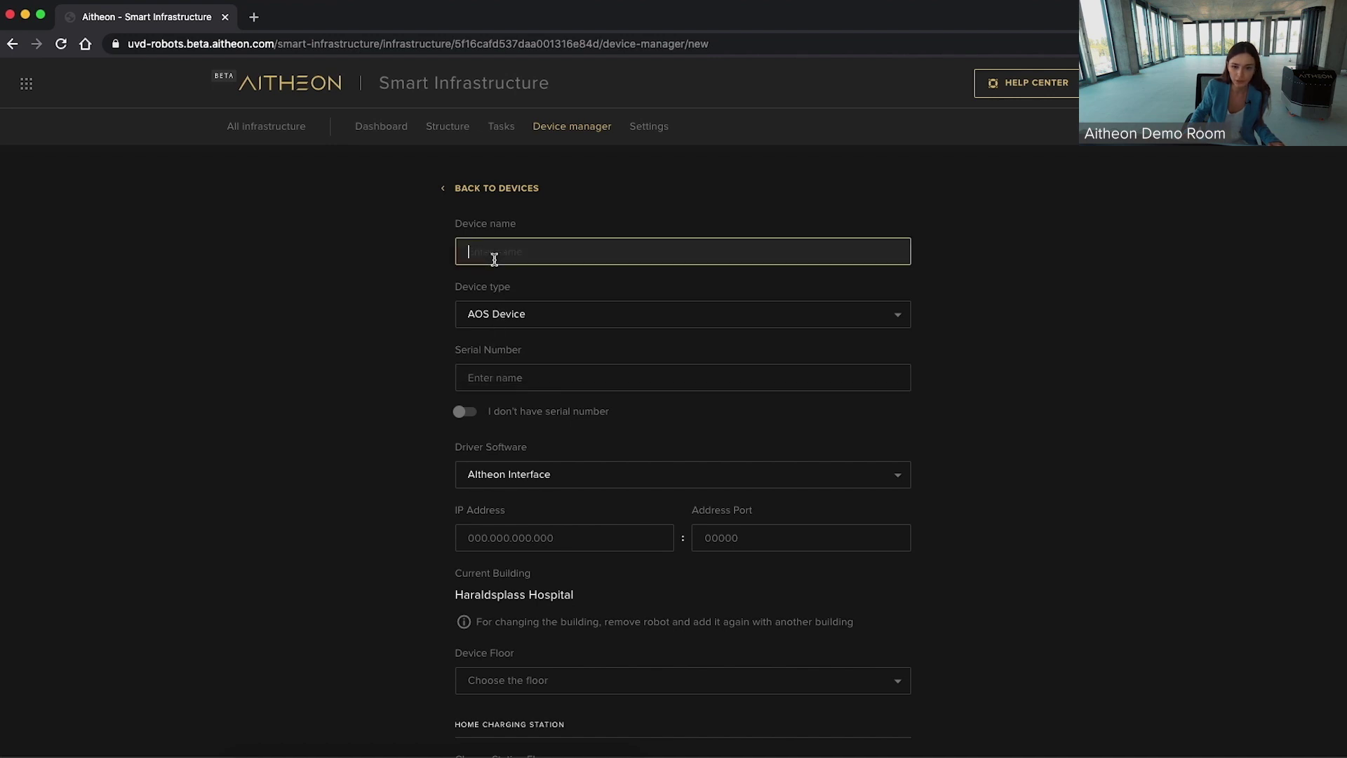
type("ye")
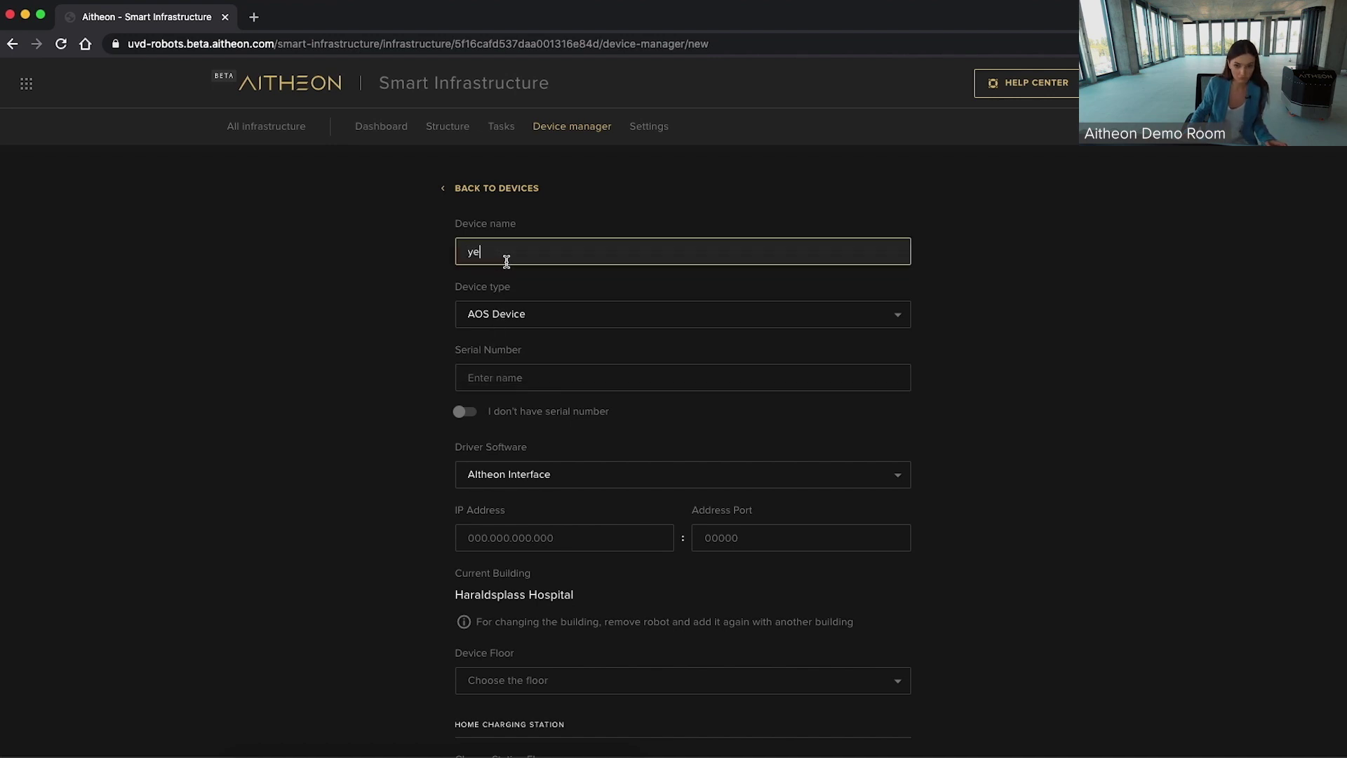
type("zhik")
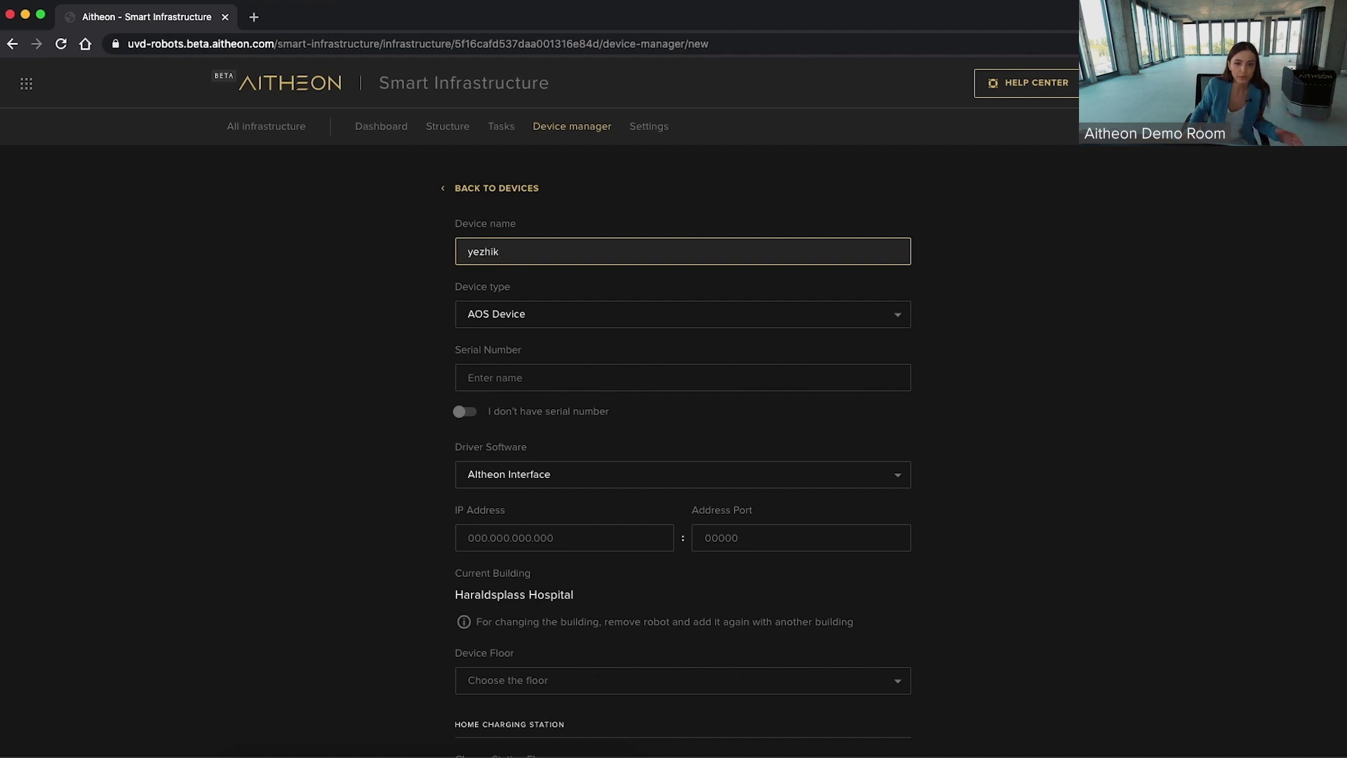
type(" UVD")
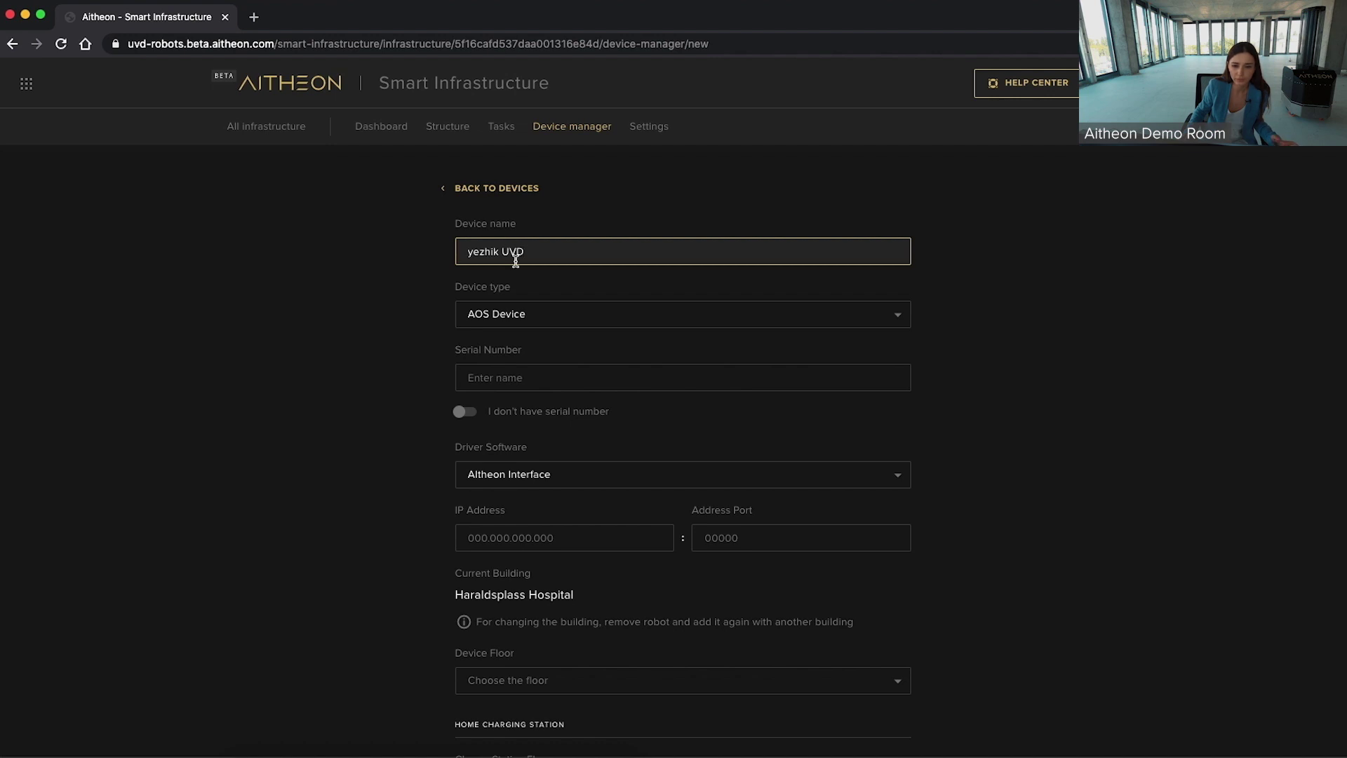
left_click(483, 378)
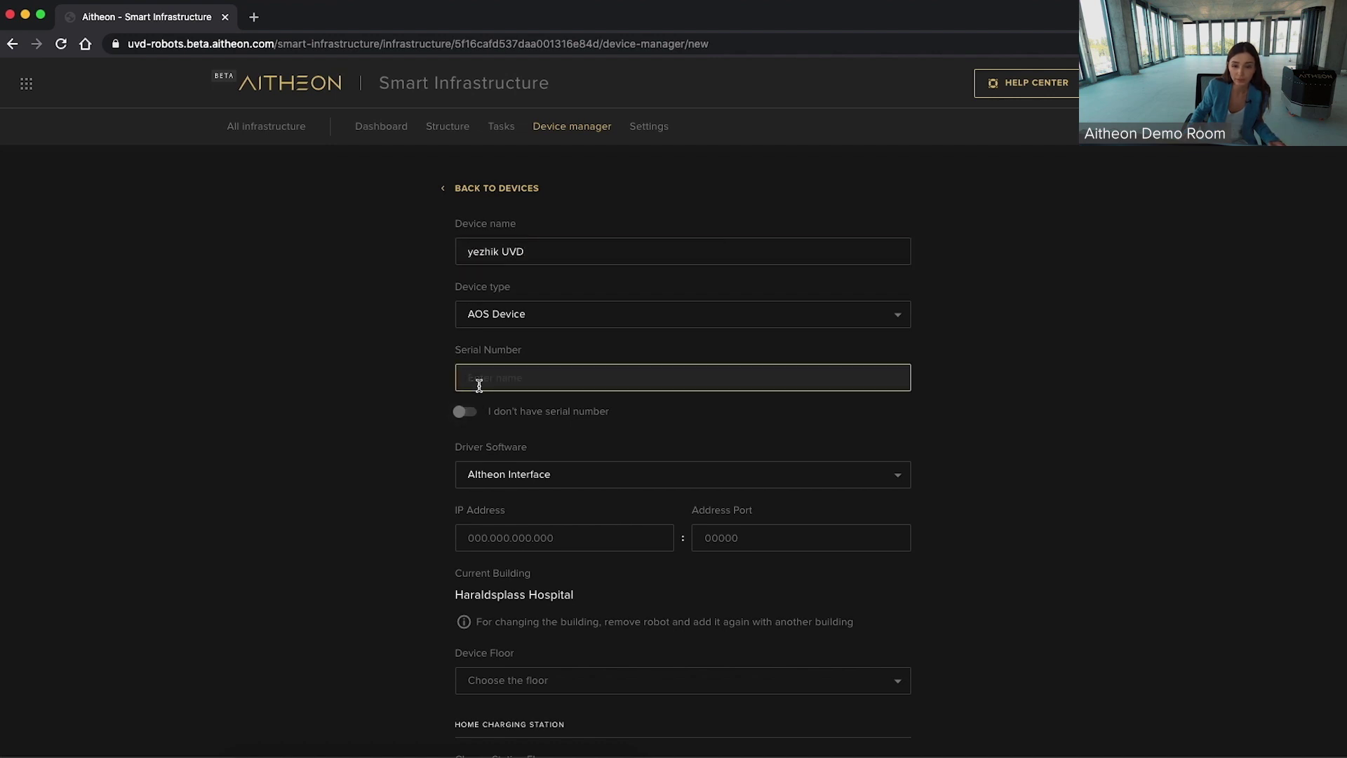
key("super+v")
left_click(470, 253)
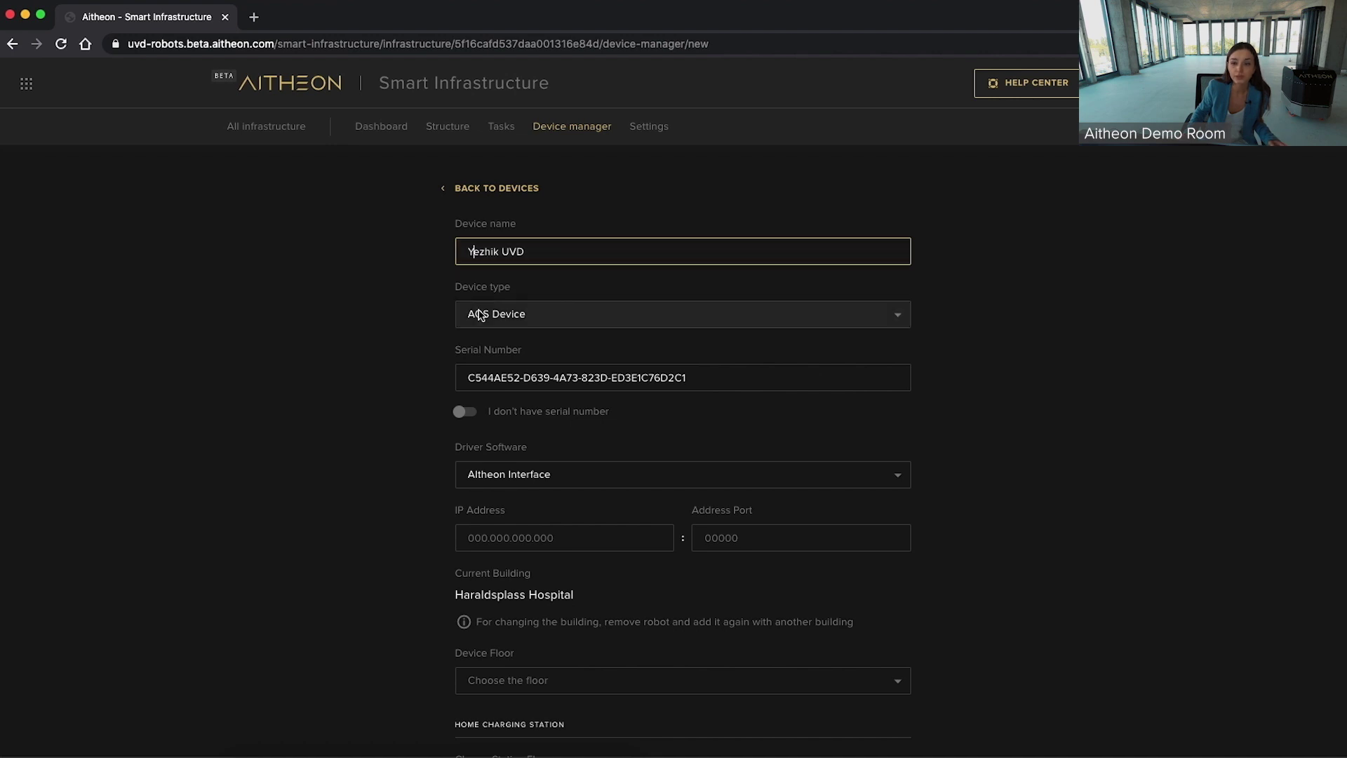
left_click(419, 447)
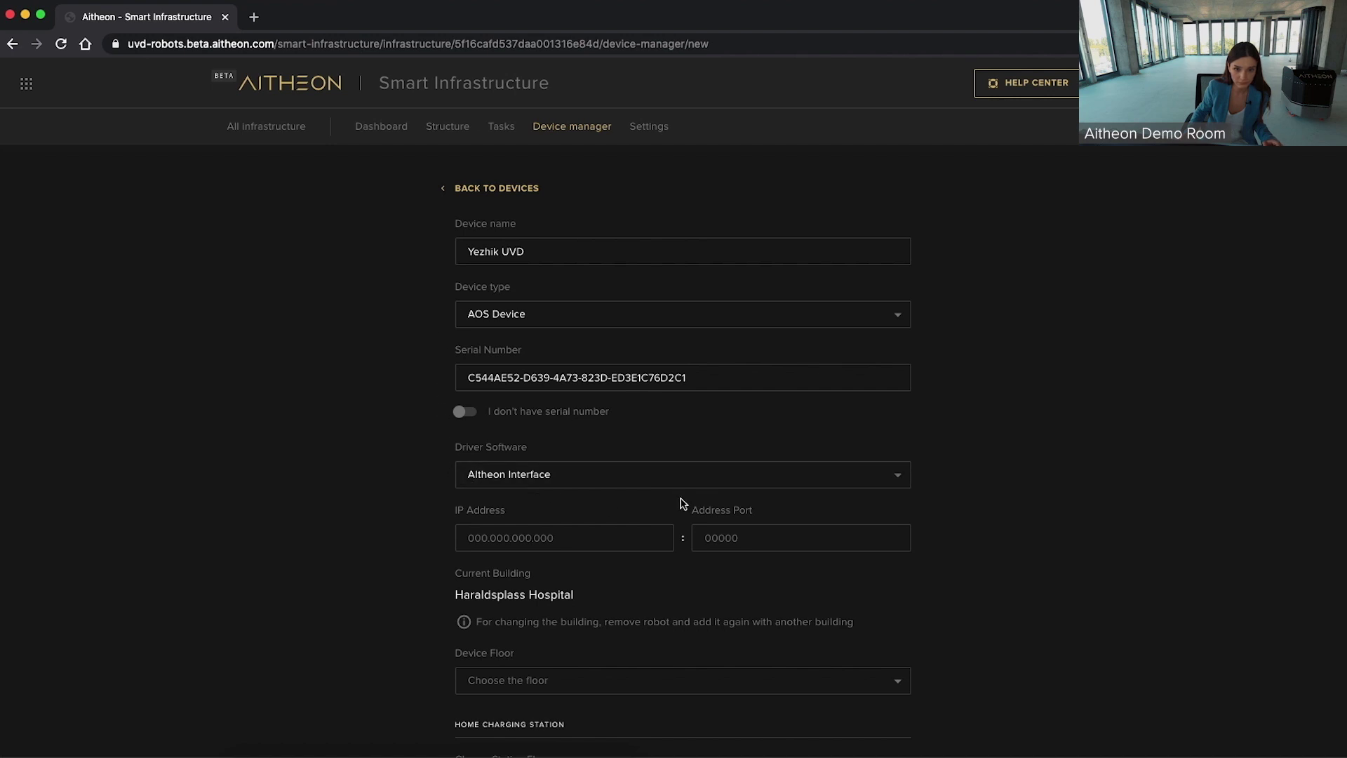
- Set the device floor to N°1 Main floor
scroll(427, 526, "down", 1)
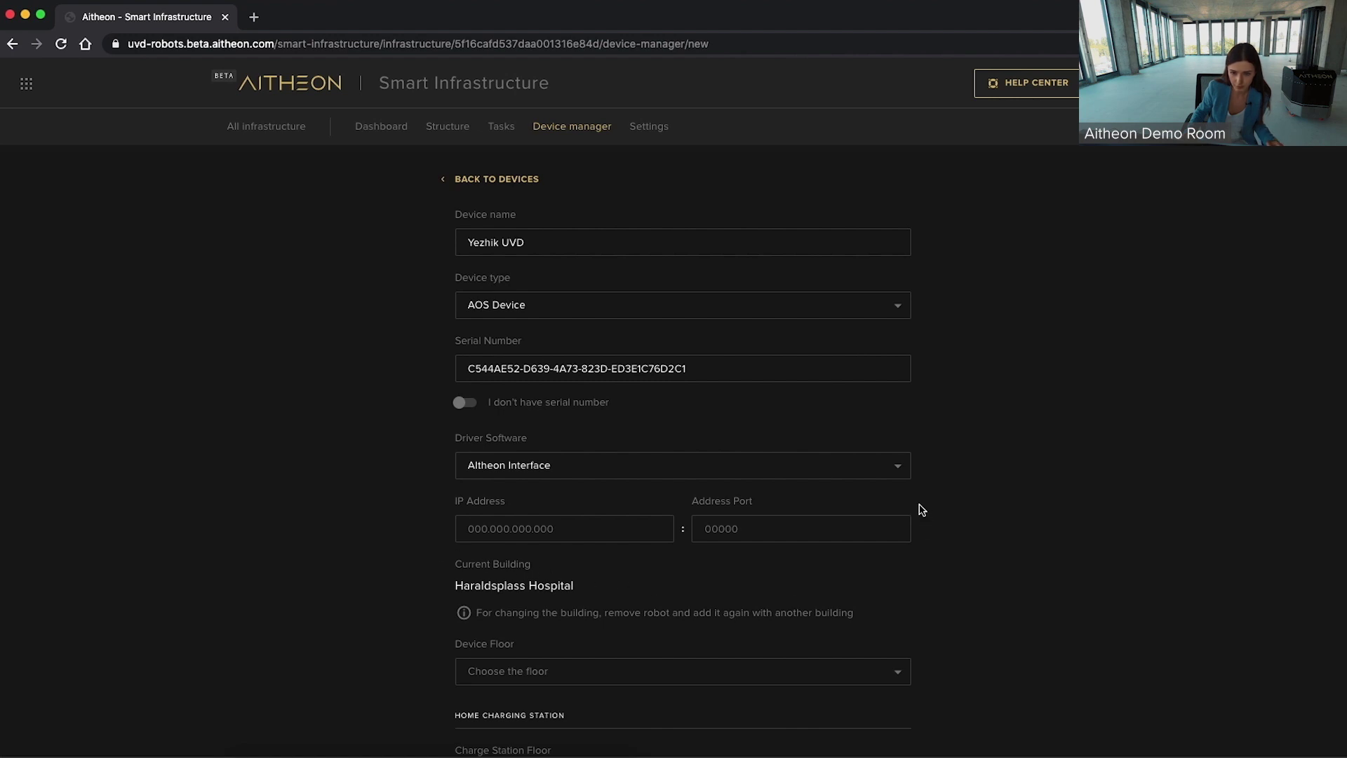
scroll(921, 510, "down", 4)
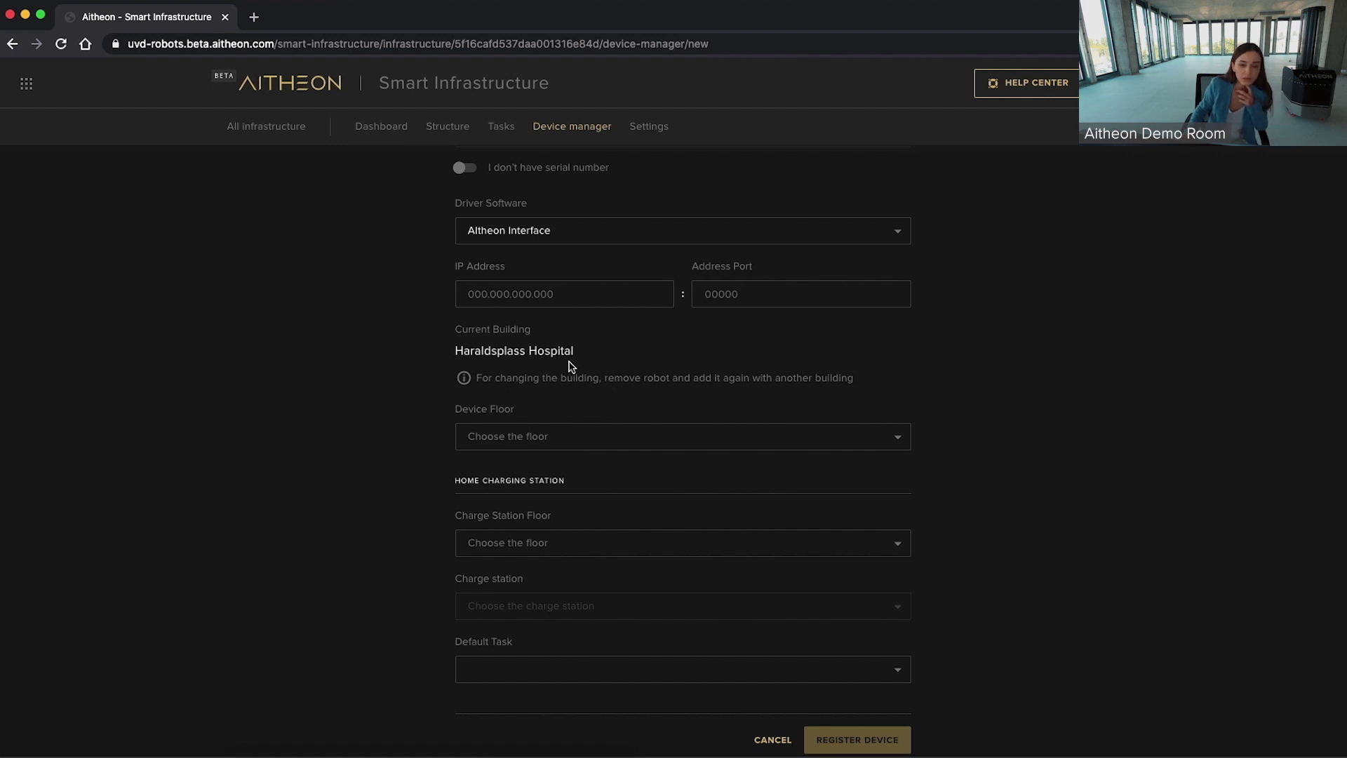
left_click(509, 439)
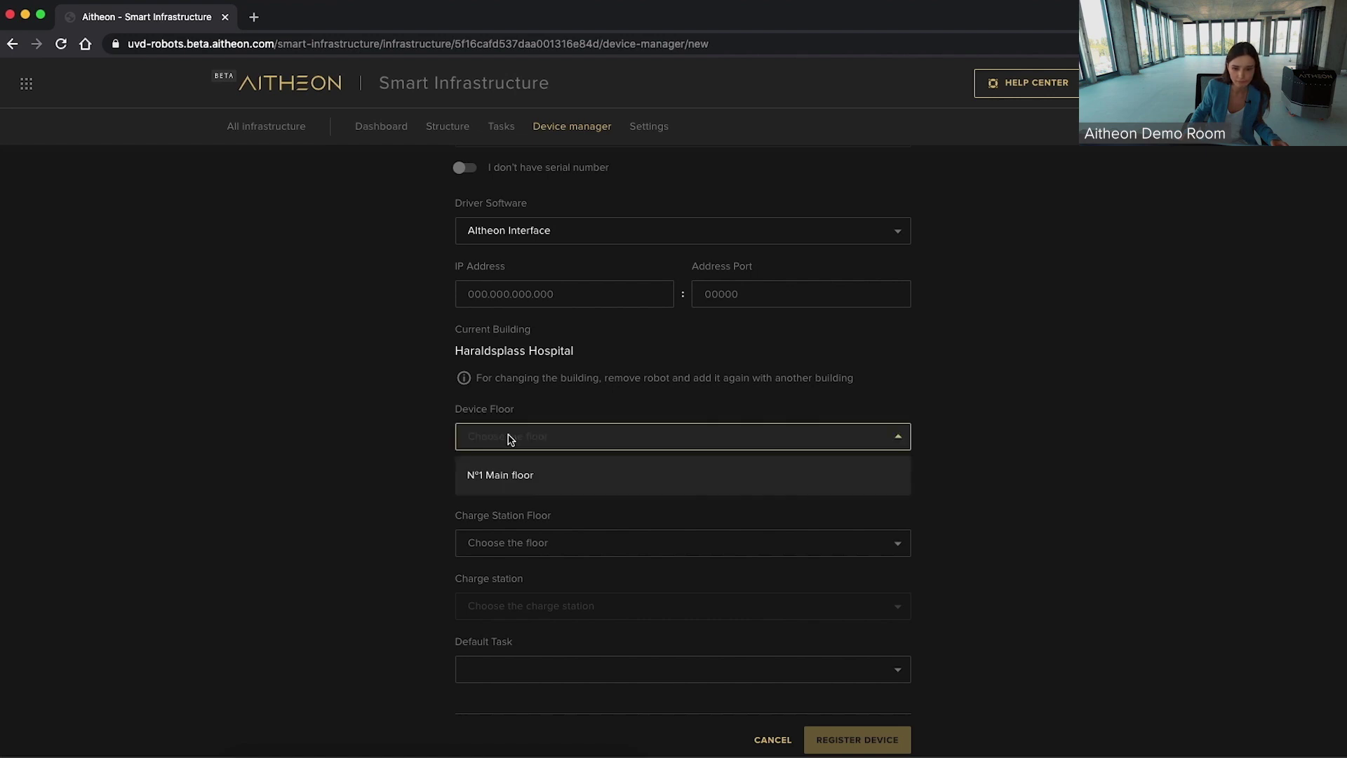
left_click(499, 475)
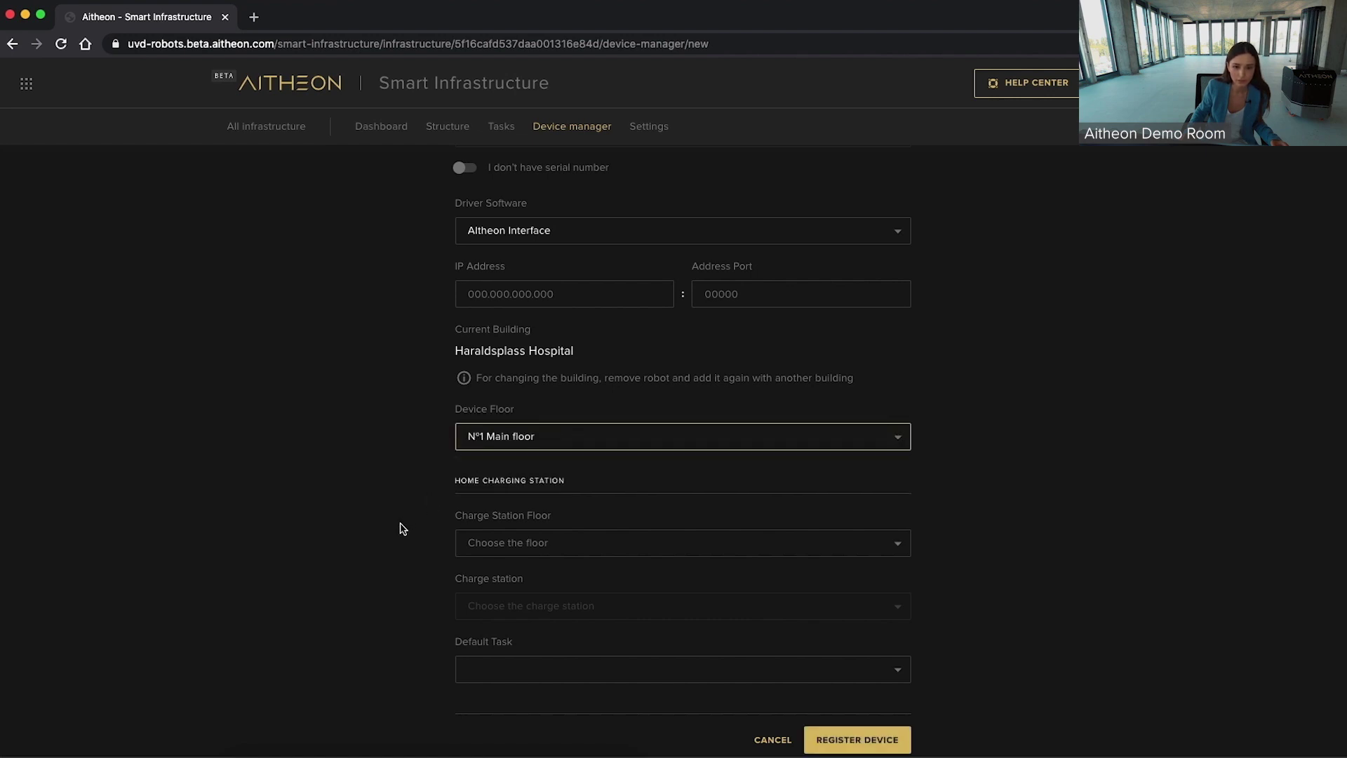
- Set the device's home charging station to Station 1 on the Main floor
scroll(403, 528, "down", 1)
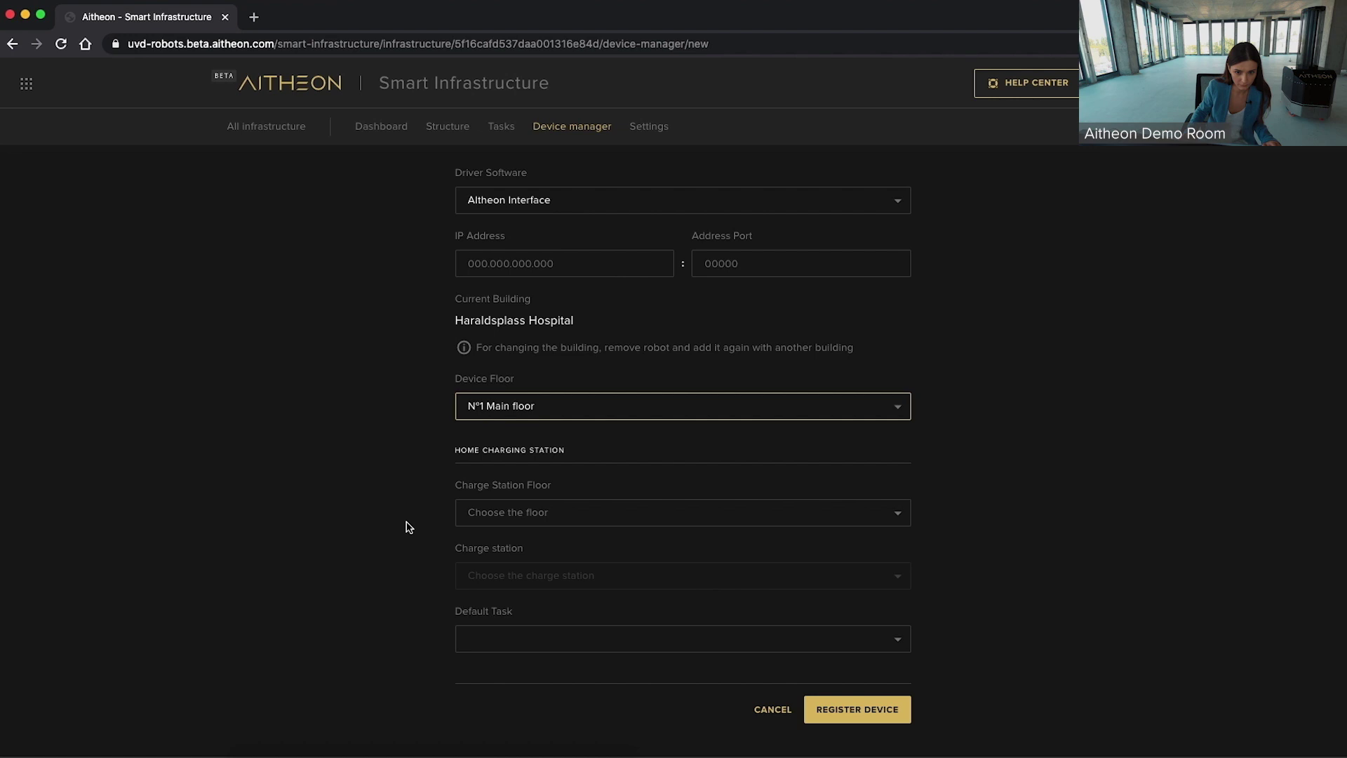
scroll(409, 527, "down", 1)
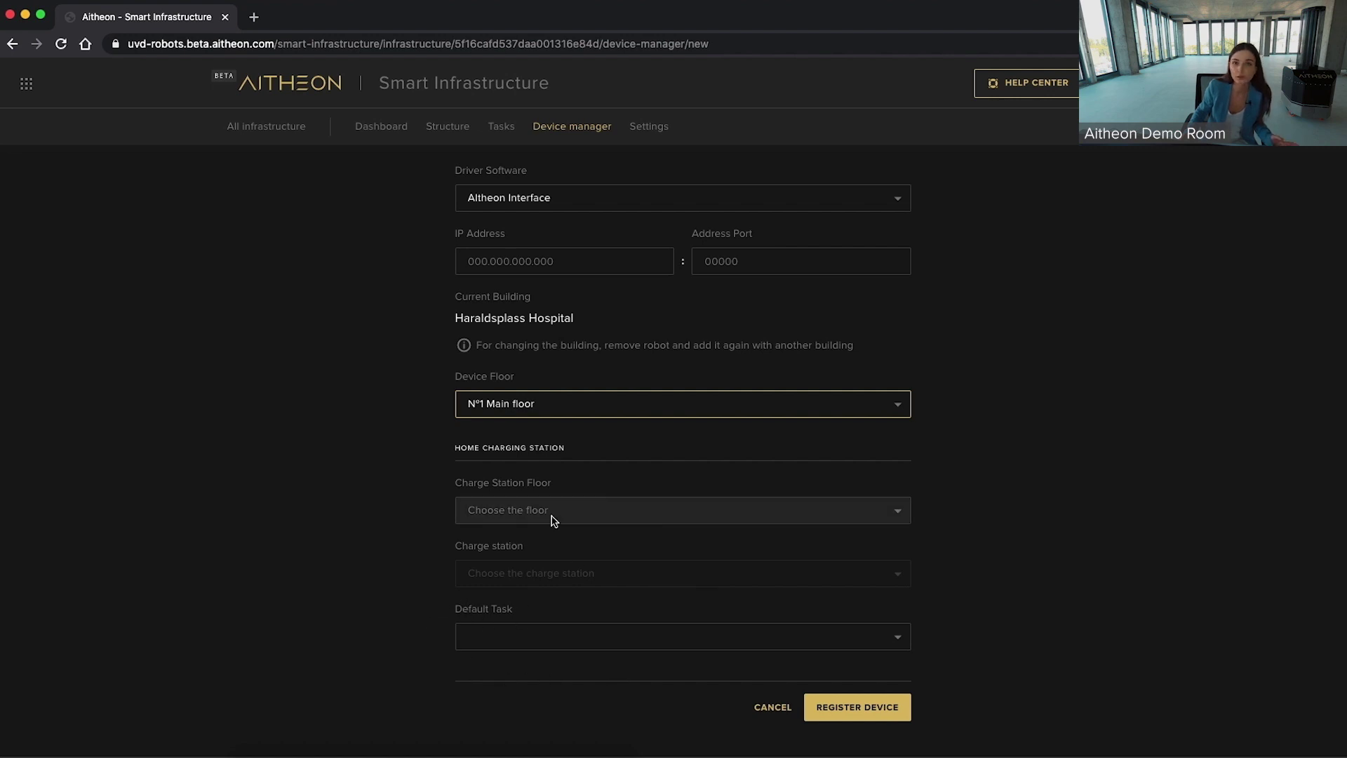
left_click(529, 511)
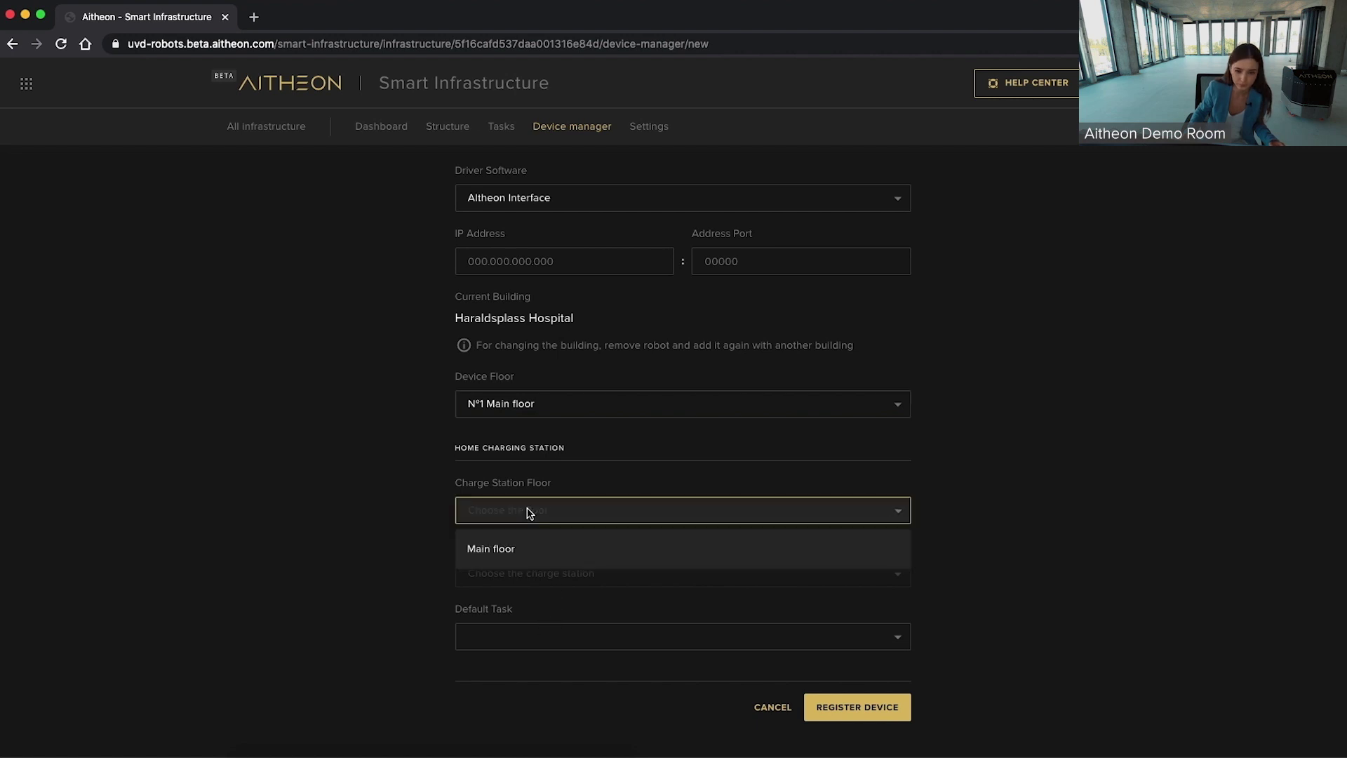
left_click(523, 545)
left_click(520, 575)
left_click(519, 610)
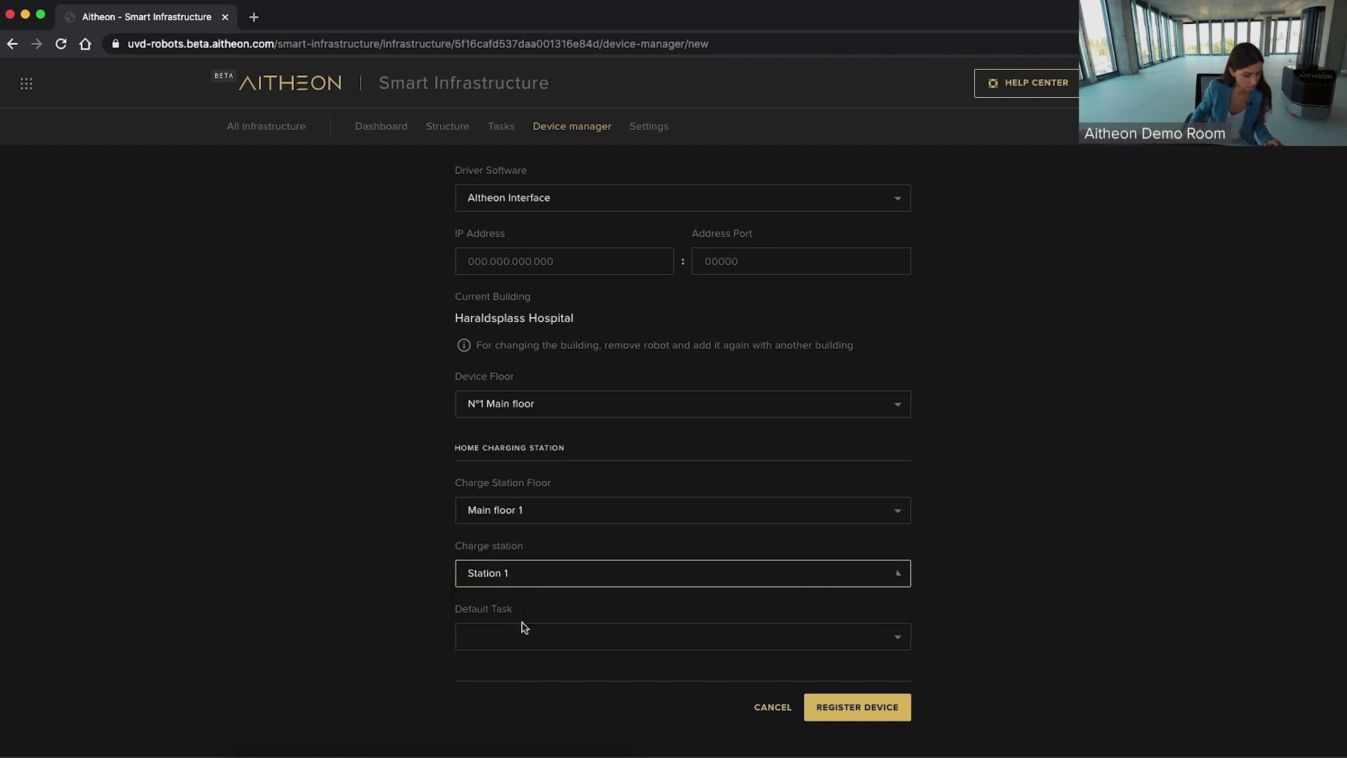
- Set the default task to Go to home charging station and register the device
left_click(526, 636)
left_click(540, 702)
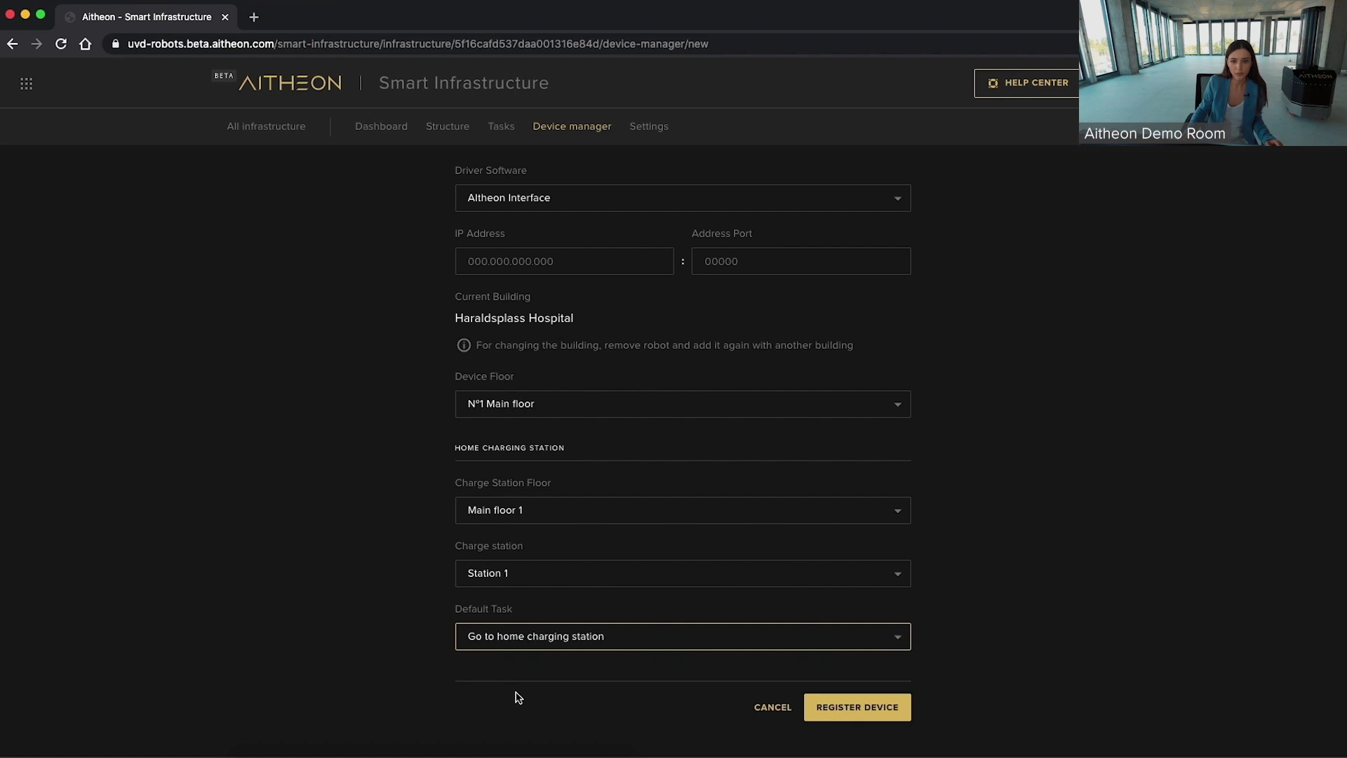
left_click(854, 713)
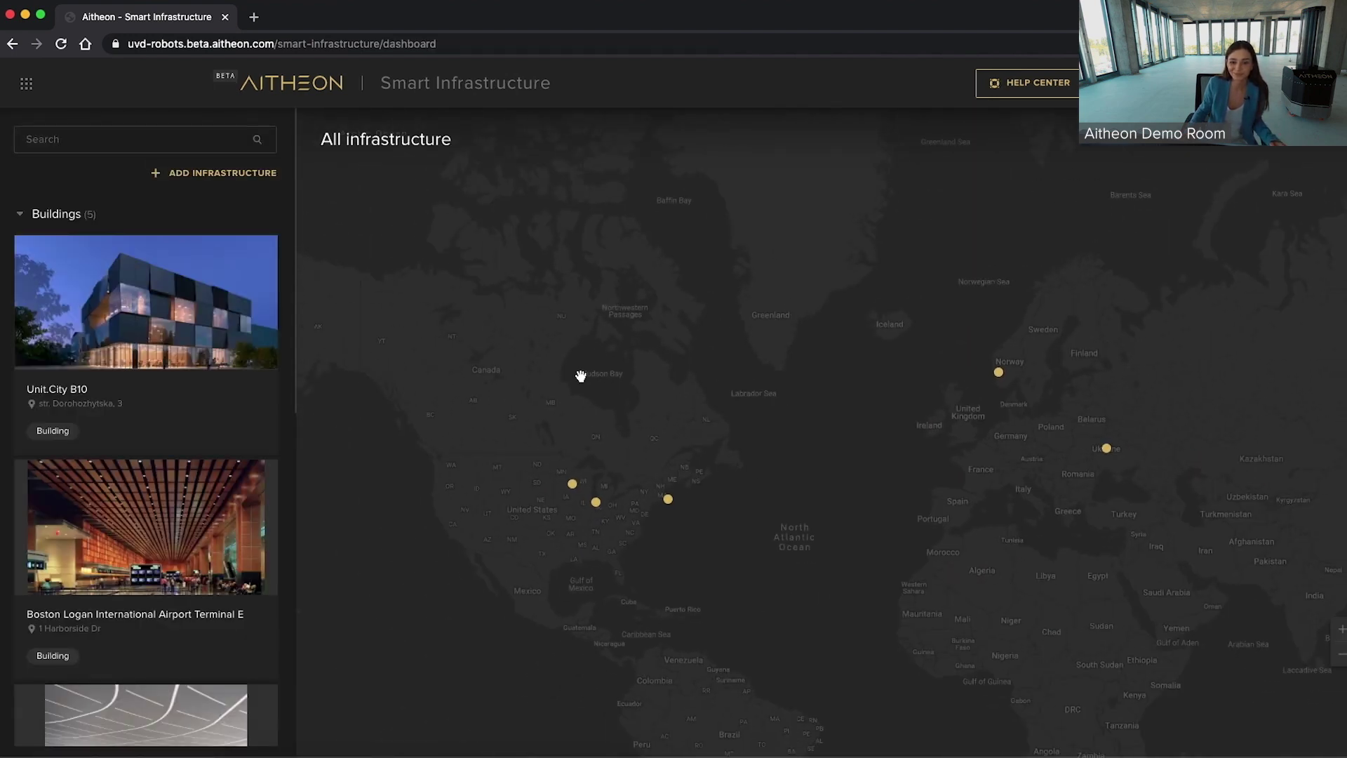
- Open the Unit.City B10 building and view its registered devices
left_click_drag(886, 426, 763, 403)
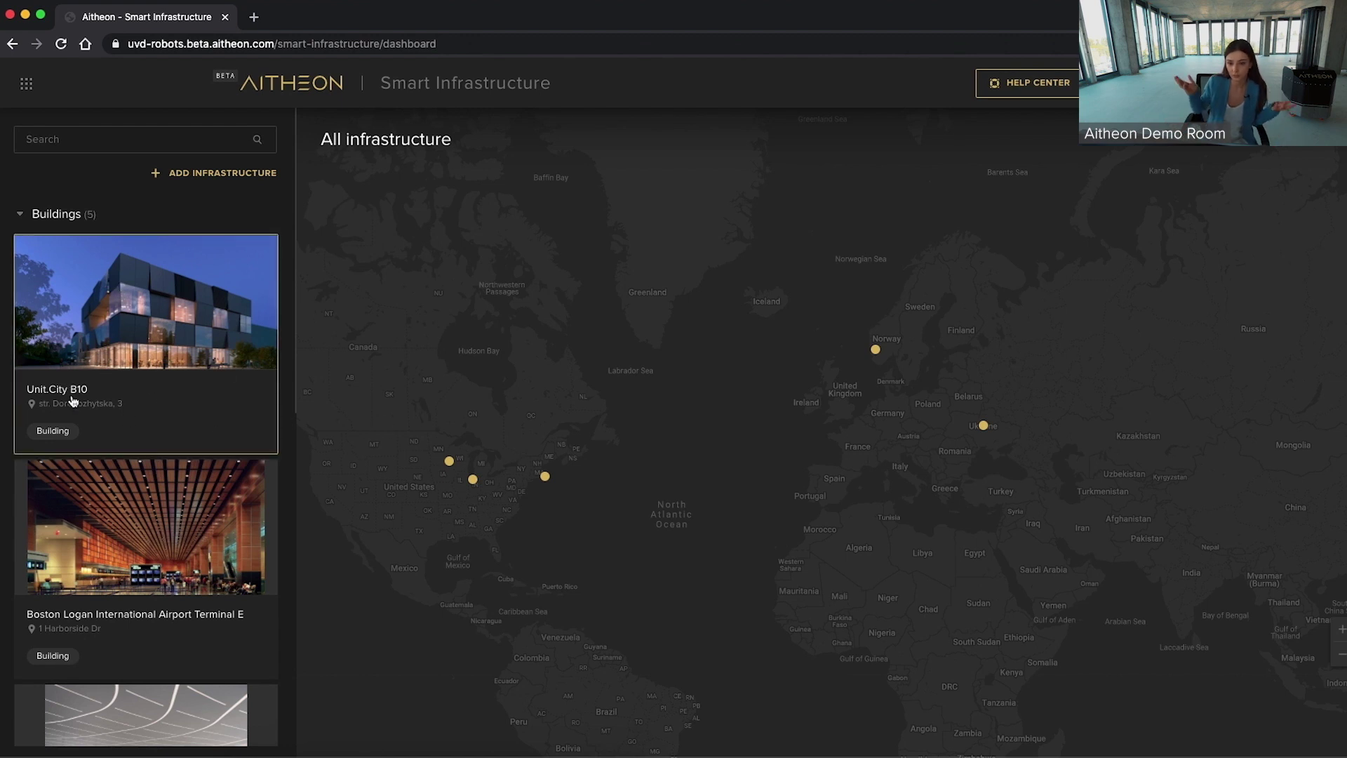
left_click(206, 414)
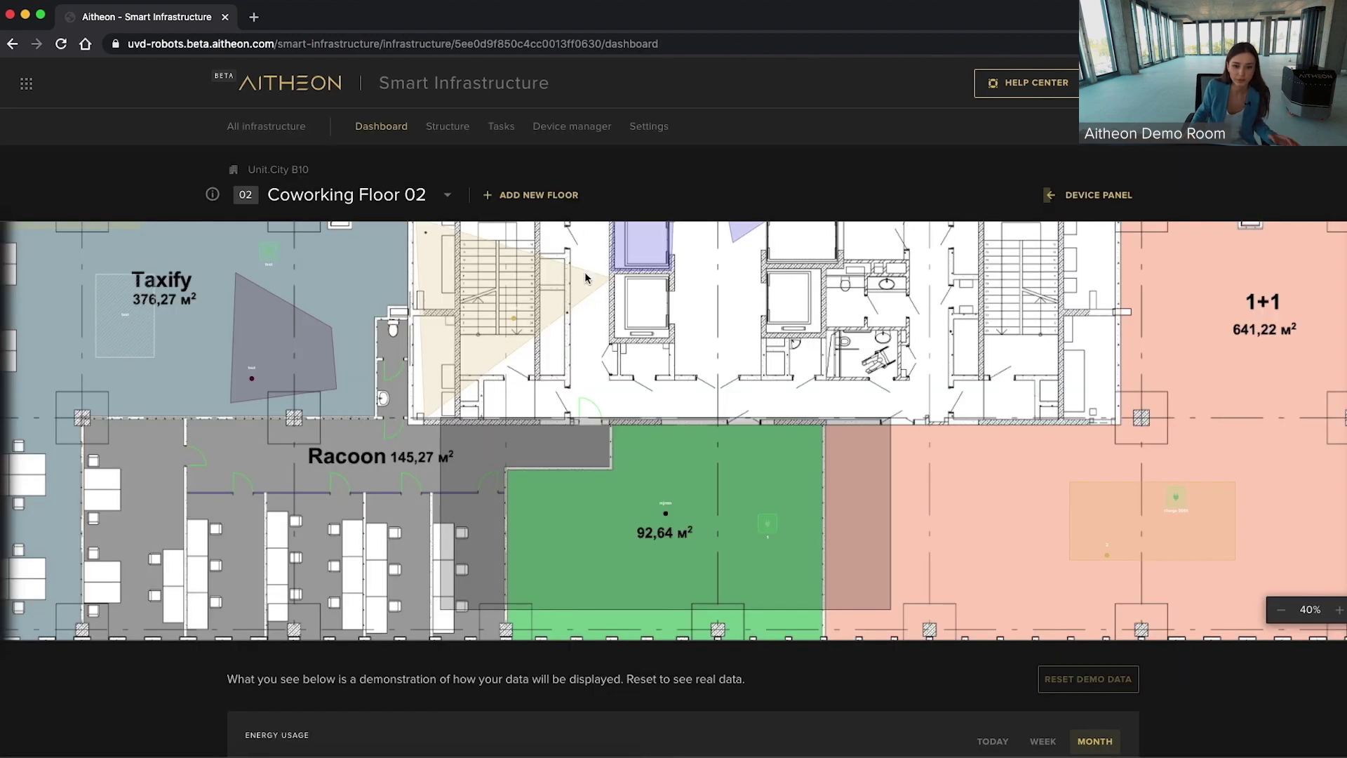
left_click(589, 140)
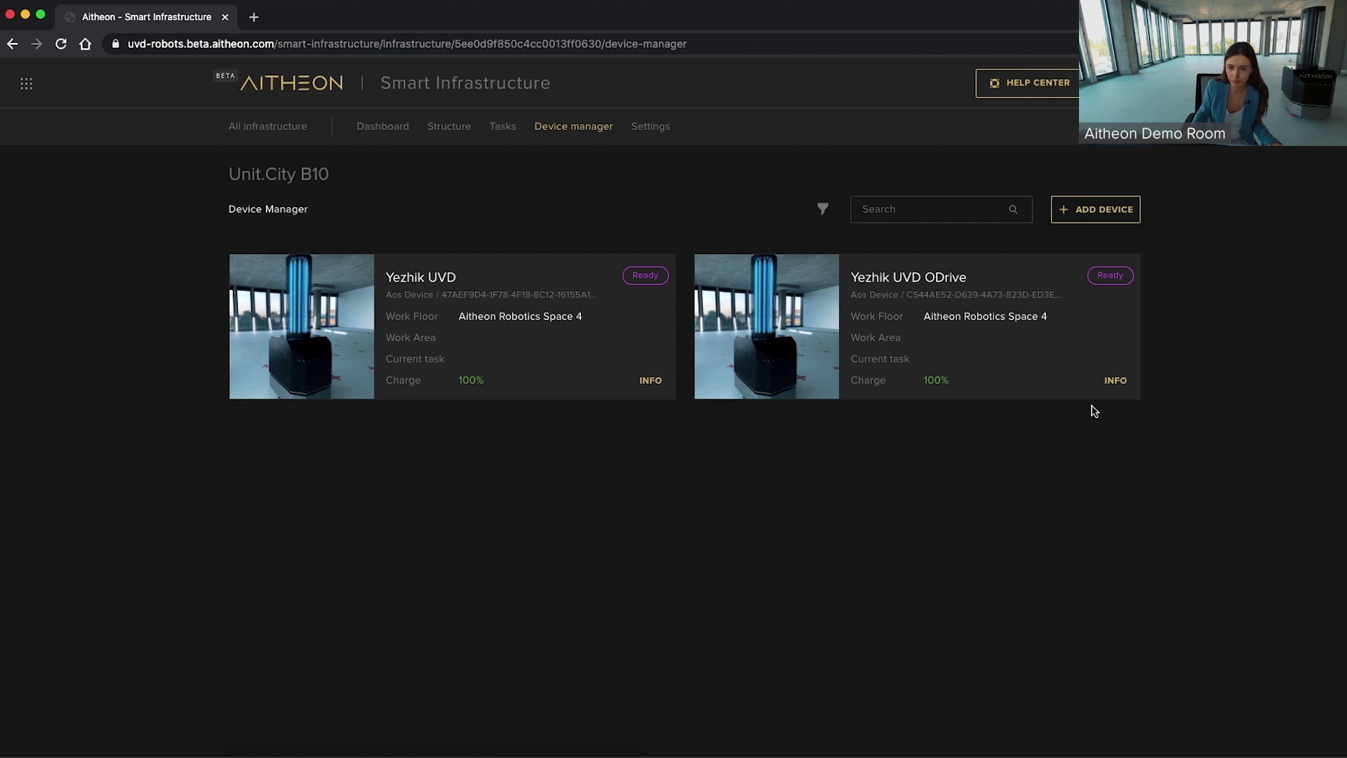
- Open the Aitheon Robotics Space floor plan in the Unit.City B10 structure
left_click(461, 138)
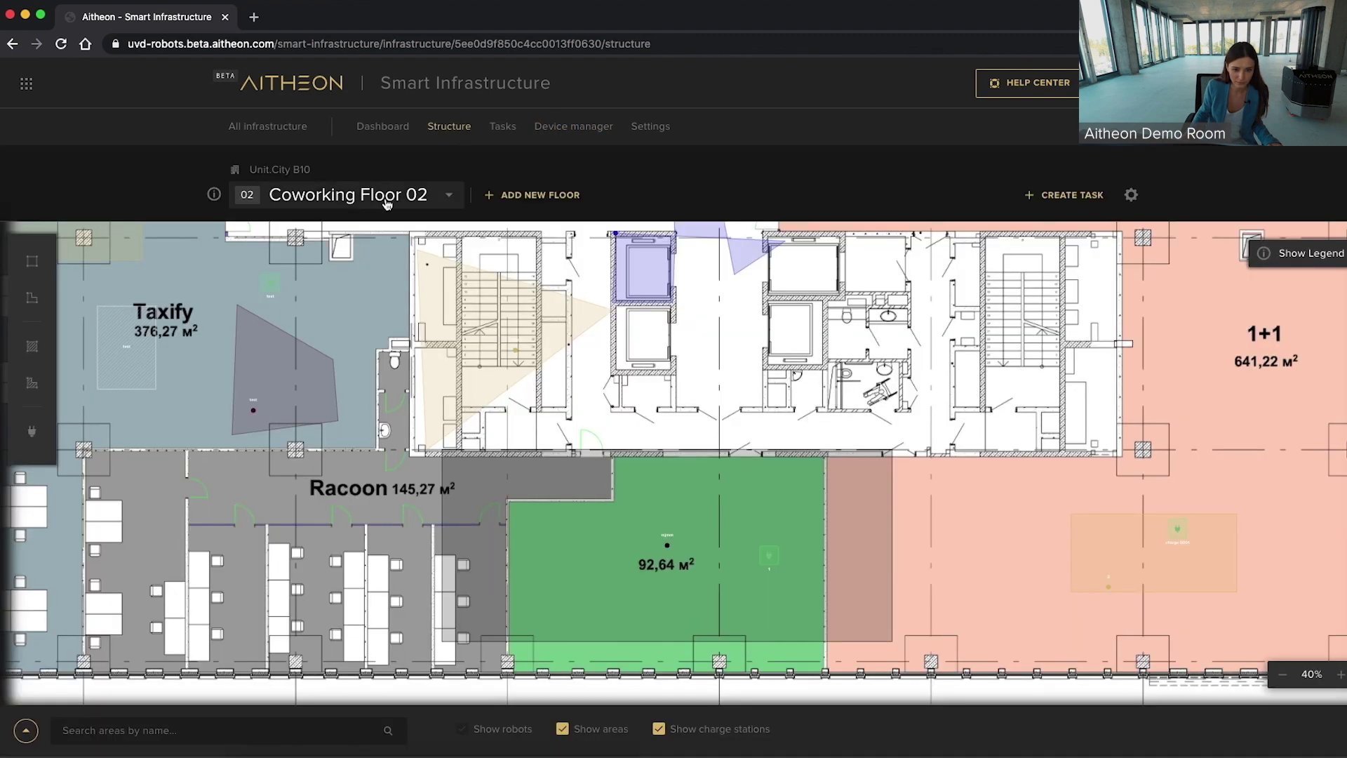
left_click(384, 202)
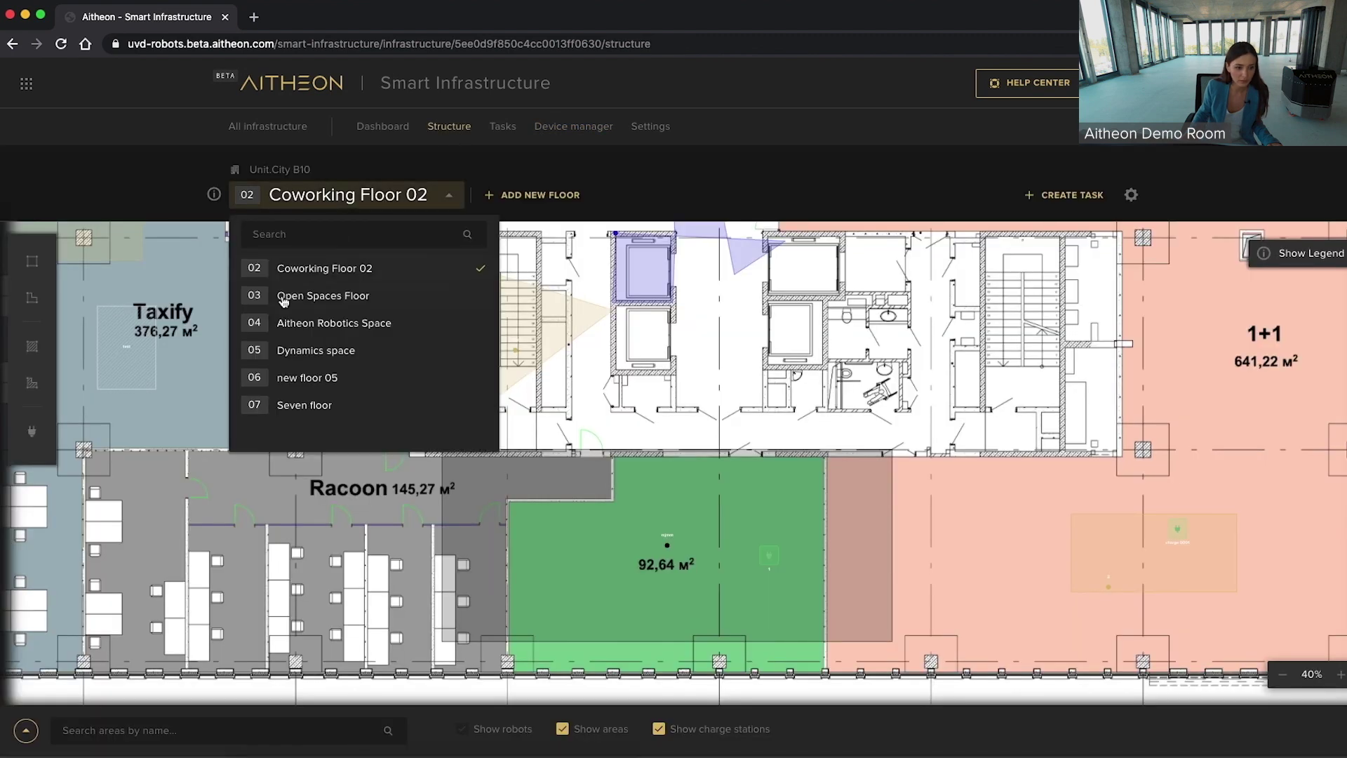
left_click(283, 325)
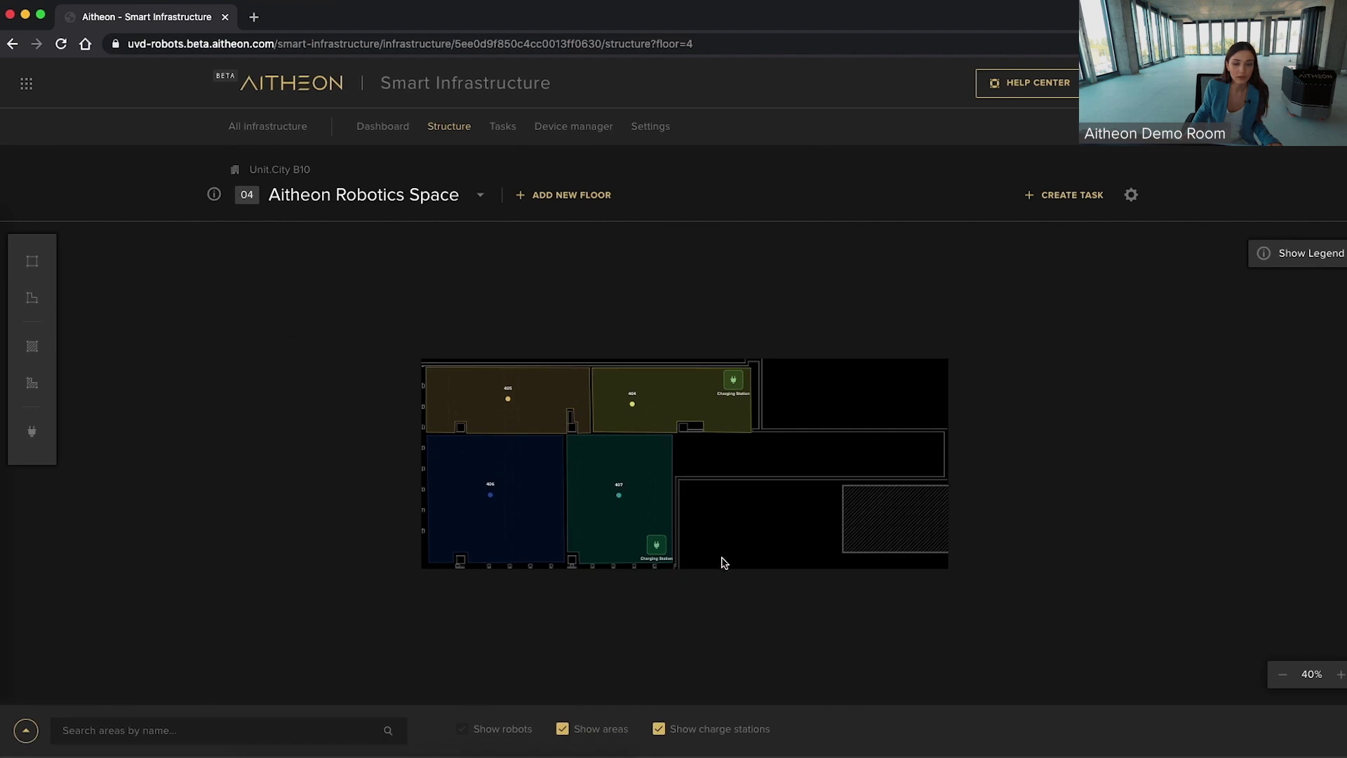
scroll(906, 544, "up", 5)
scroll(914, 545, "up", 1)
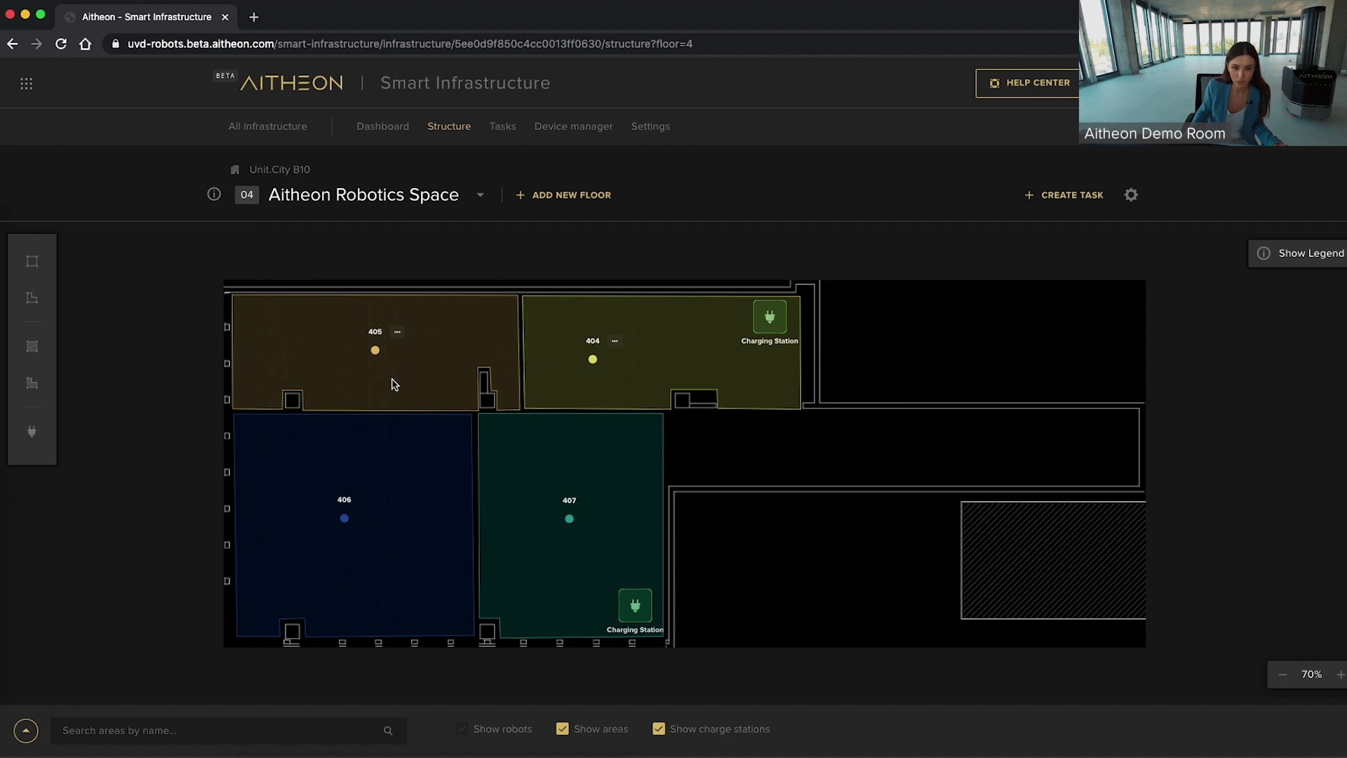
- Start a new Robotics task of type Clean for area 406
left_click(428, 539)
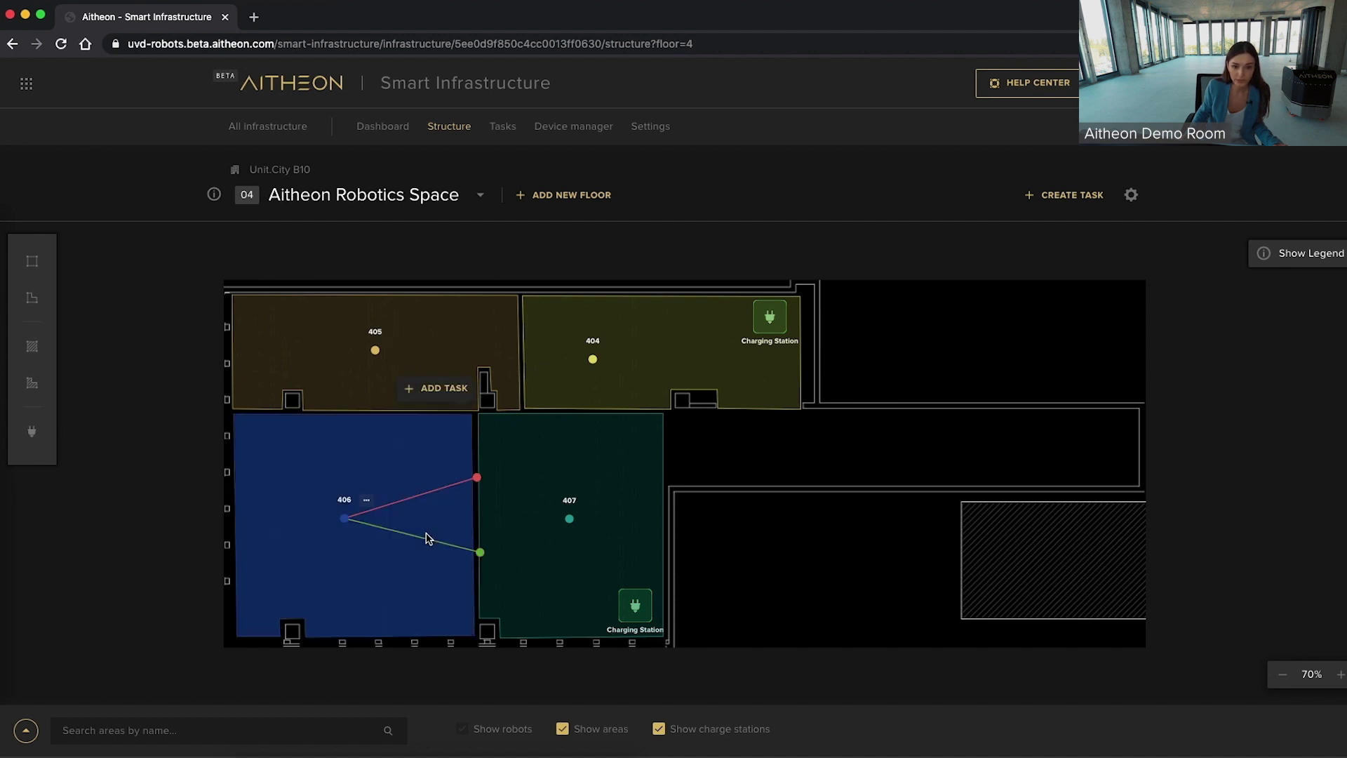
left_click(435, 390)
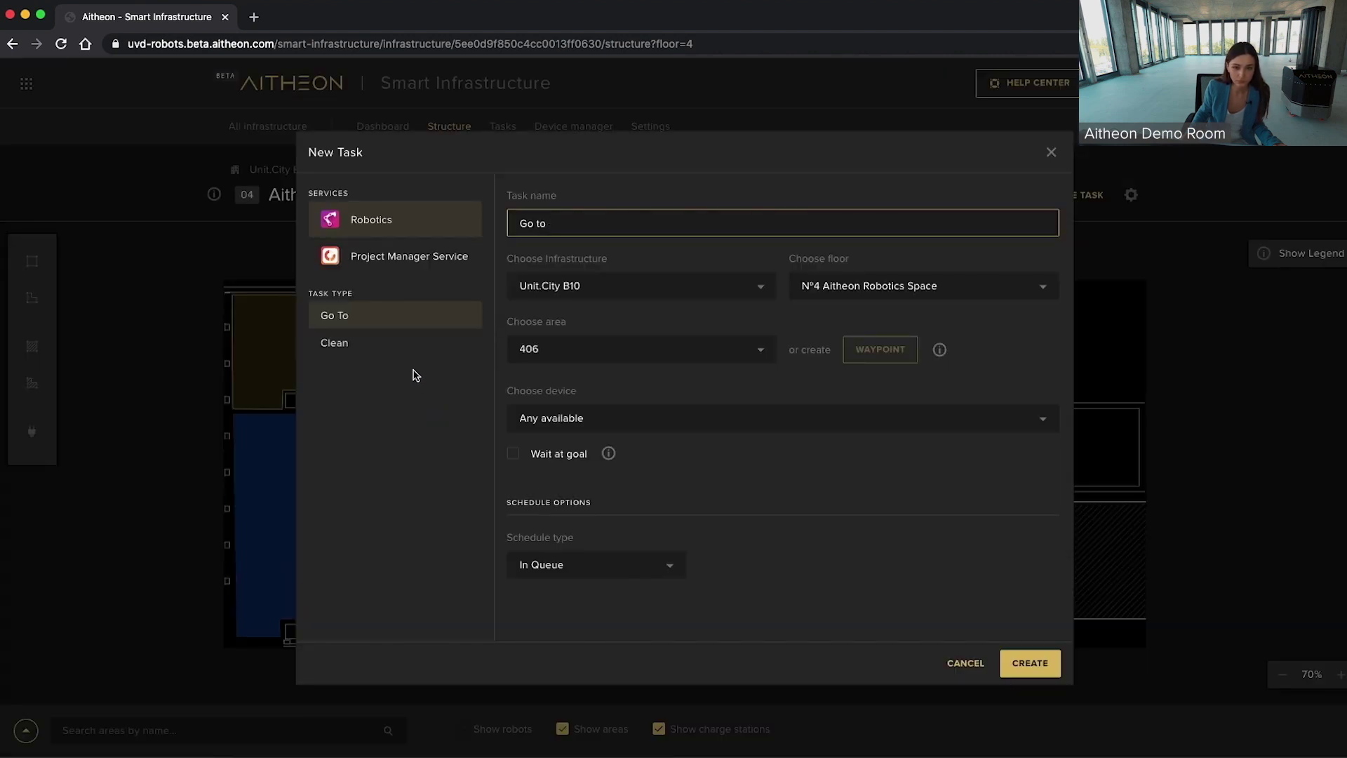
left_click(370, 353)
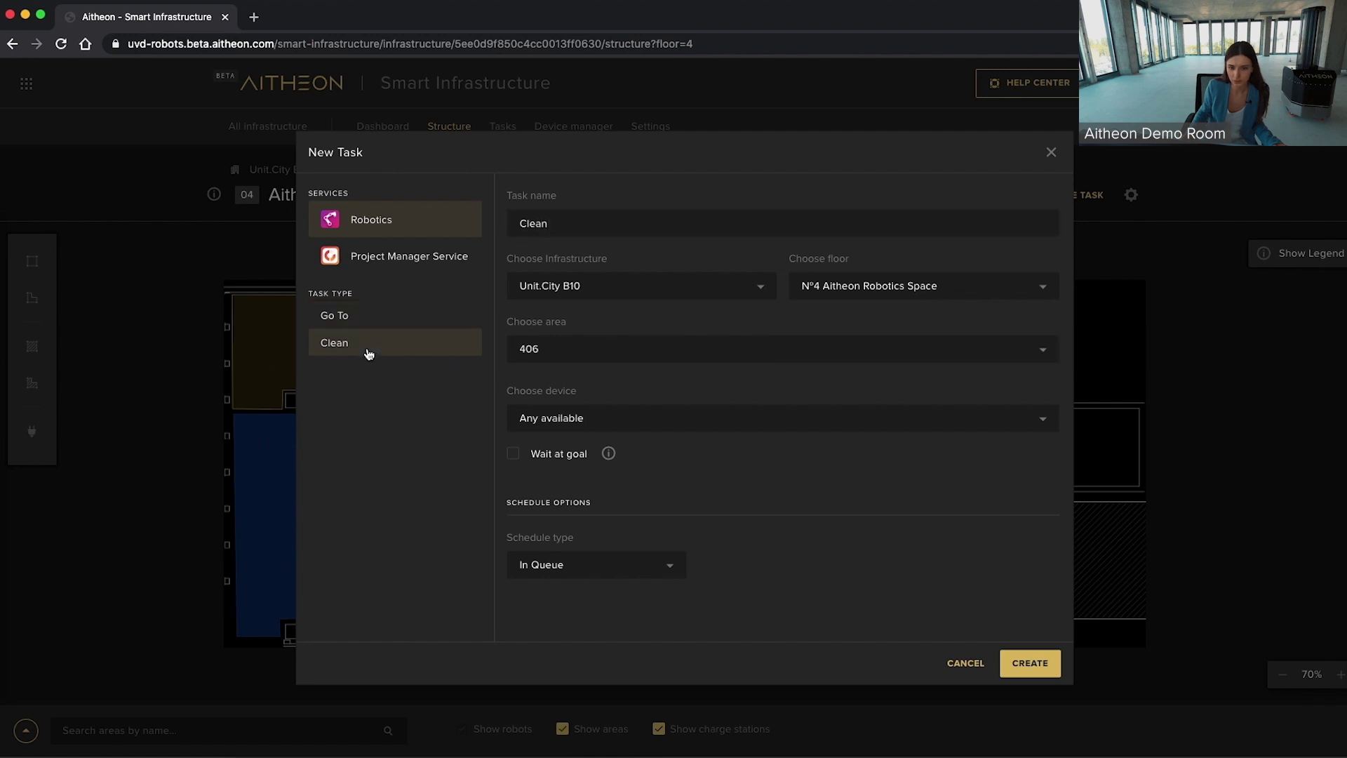
- Name the task Clean 406 demo area and assign it to the Yezhik UVD ODrive device
left_click(591, 225)
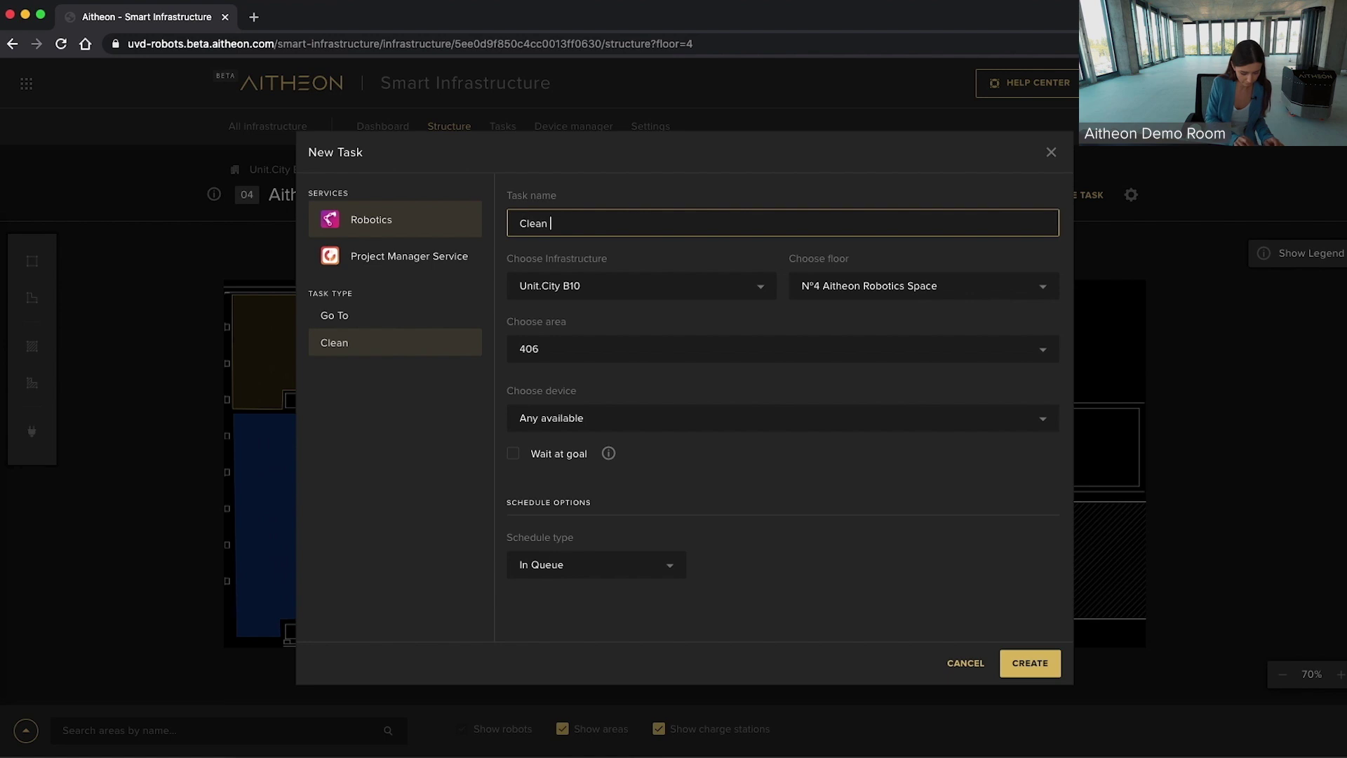
type("406 demo")
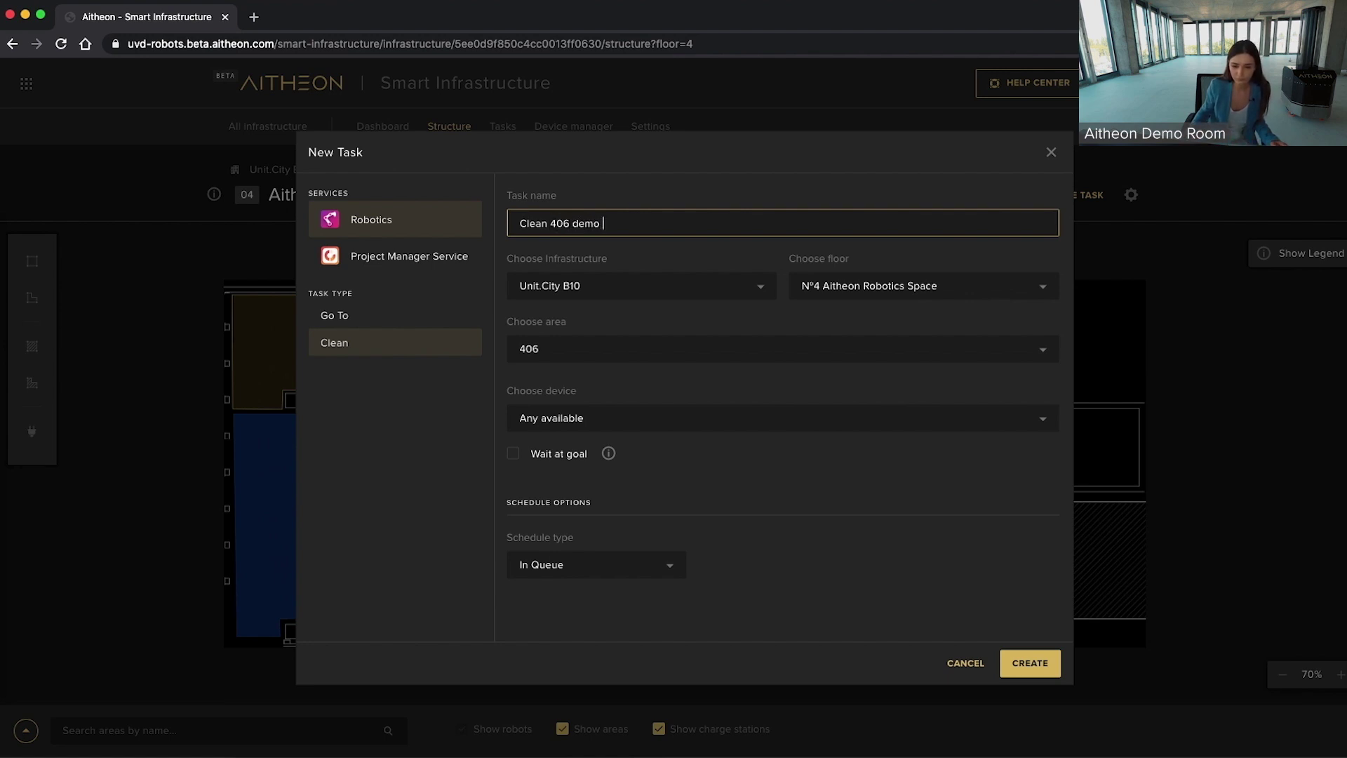
type(" area")
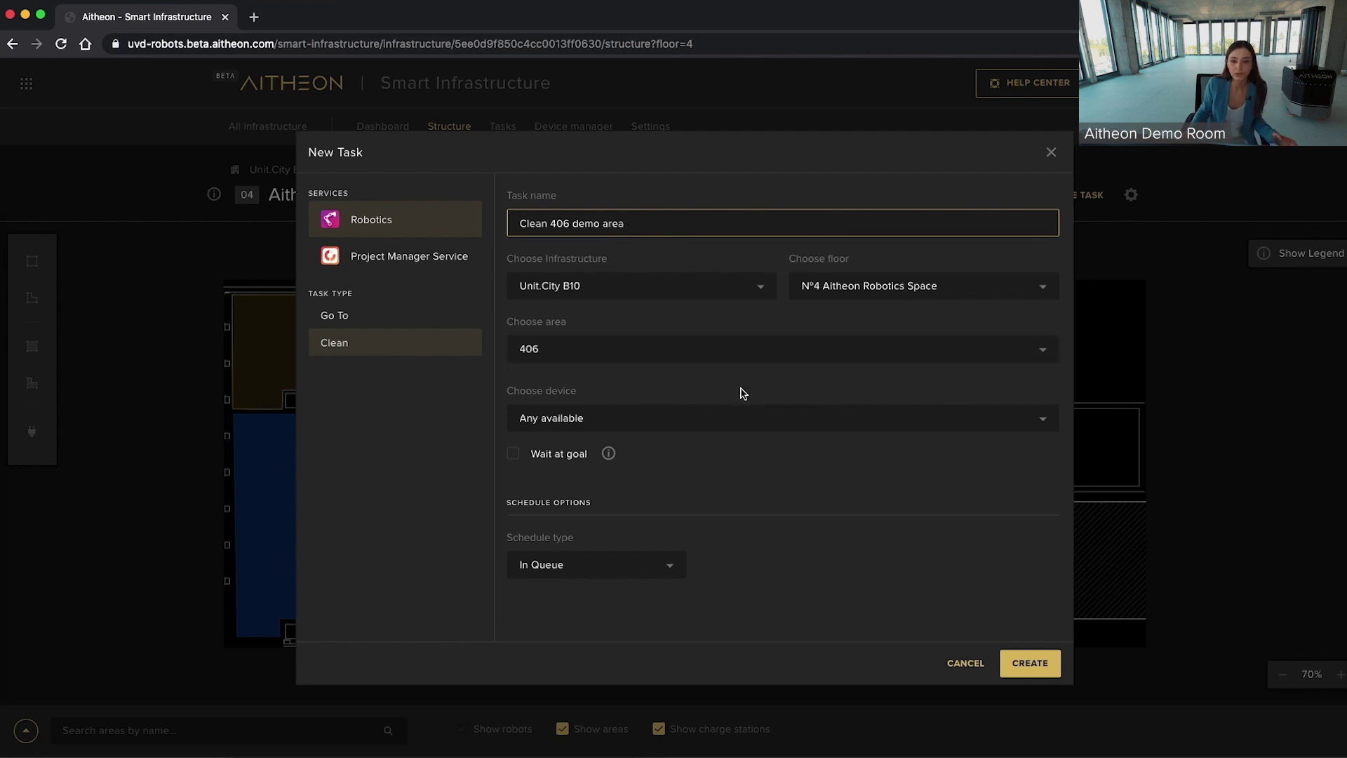
left_click(588, 419)
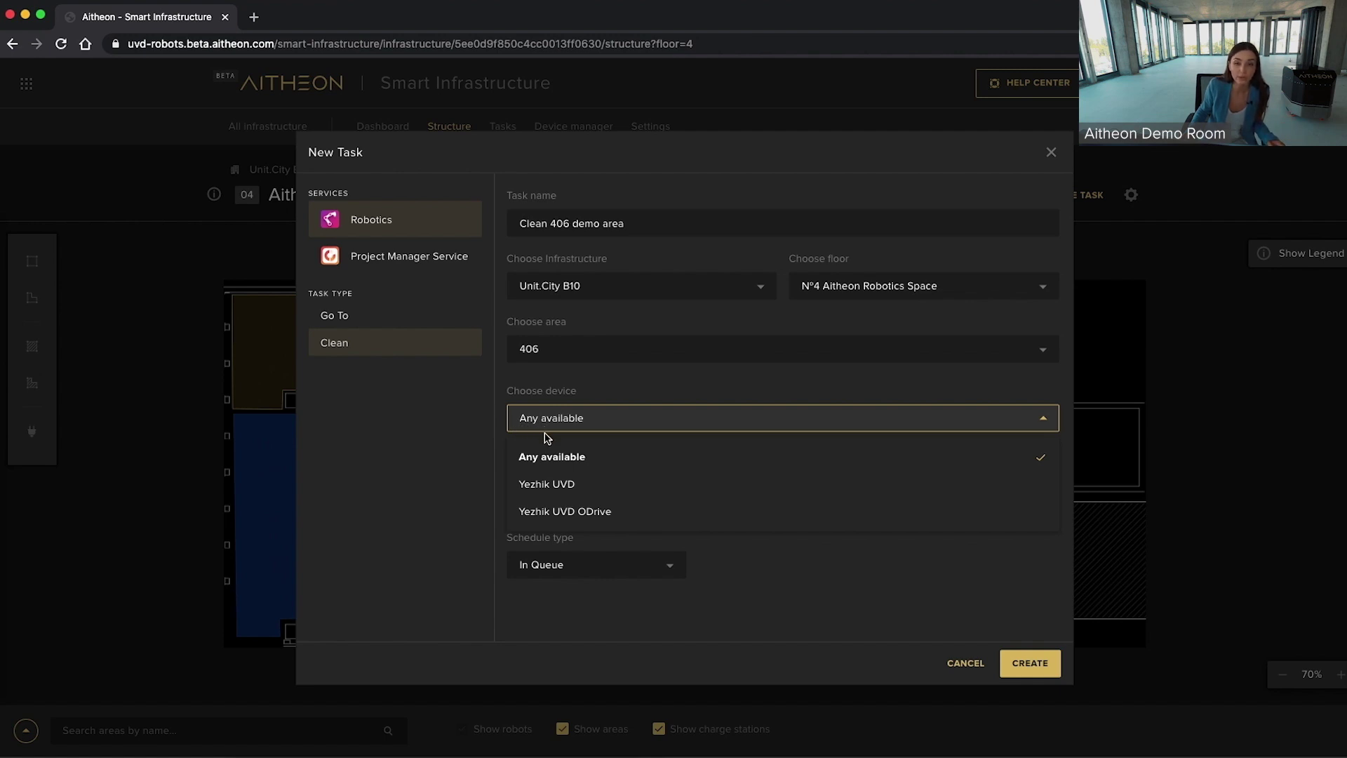
left_click(553, 511)
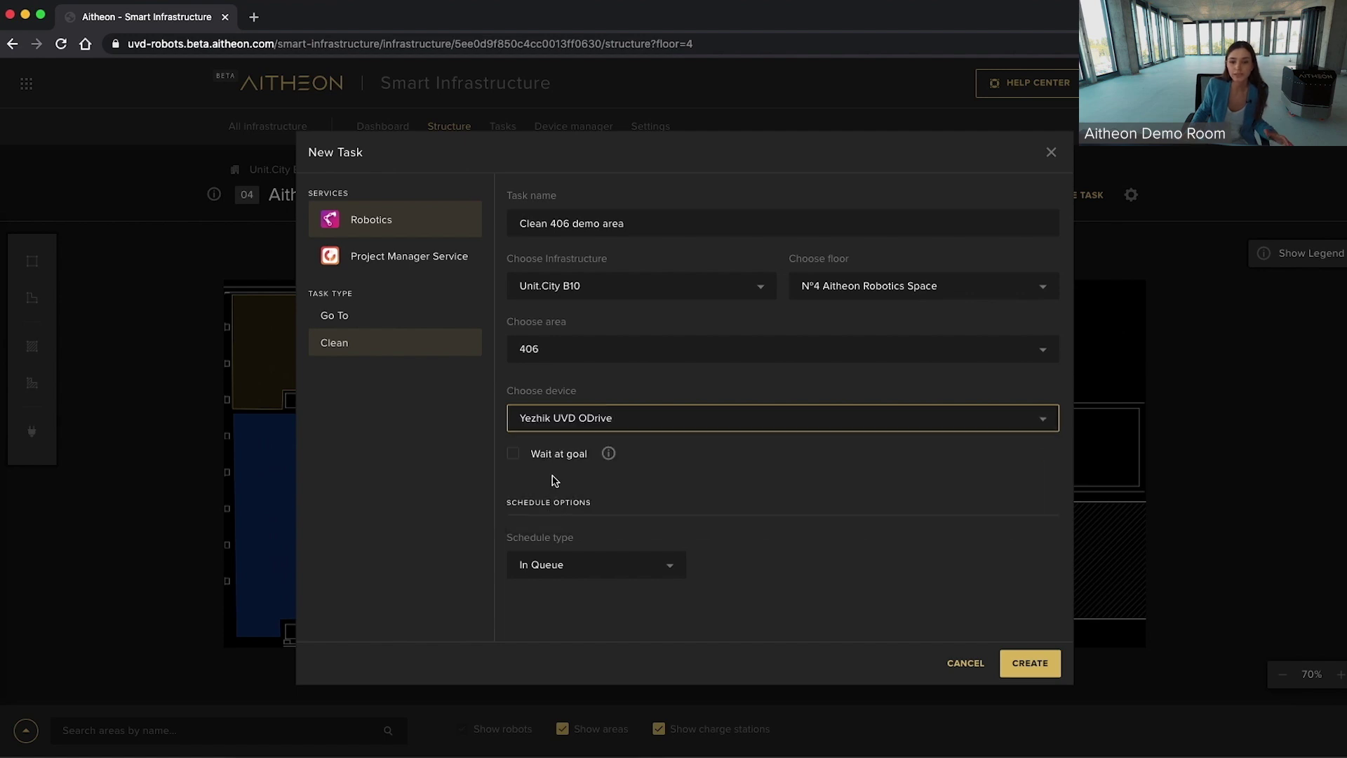
- Enable the Wait at goal option to read its explanation, and disable it again
left_click(516, 455)
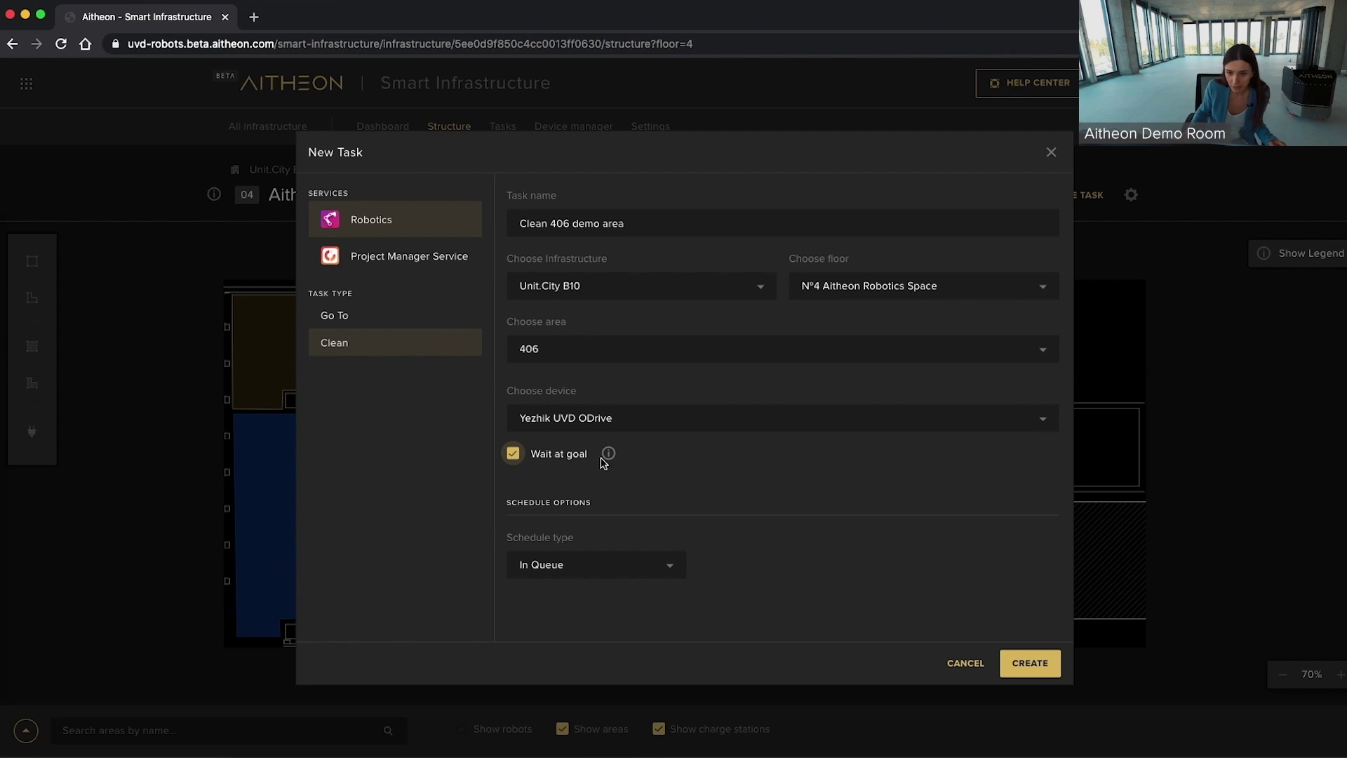
mouse_move(615, 461)
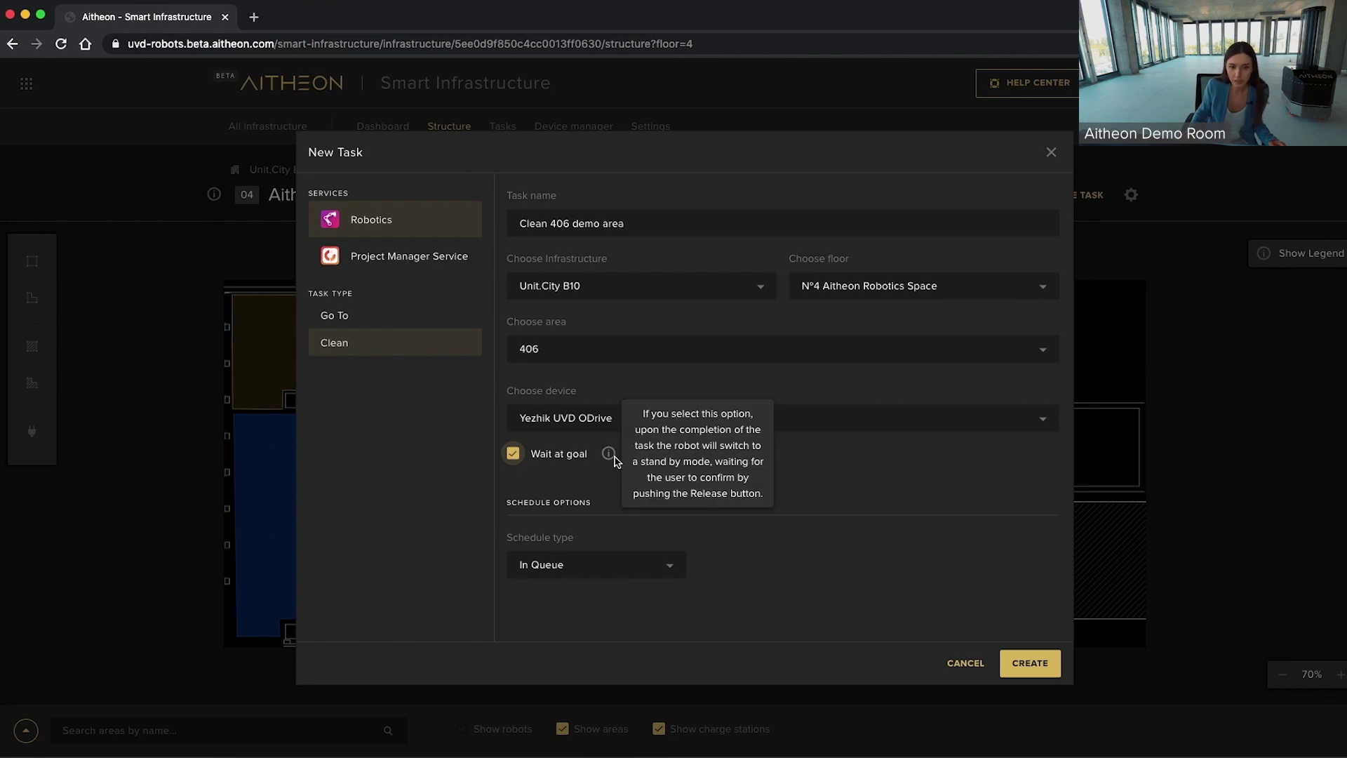
left_click(520, 455)
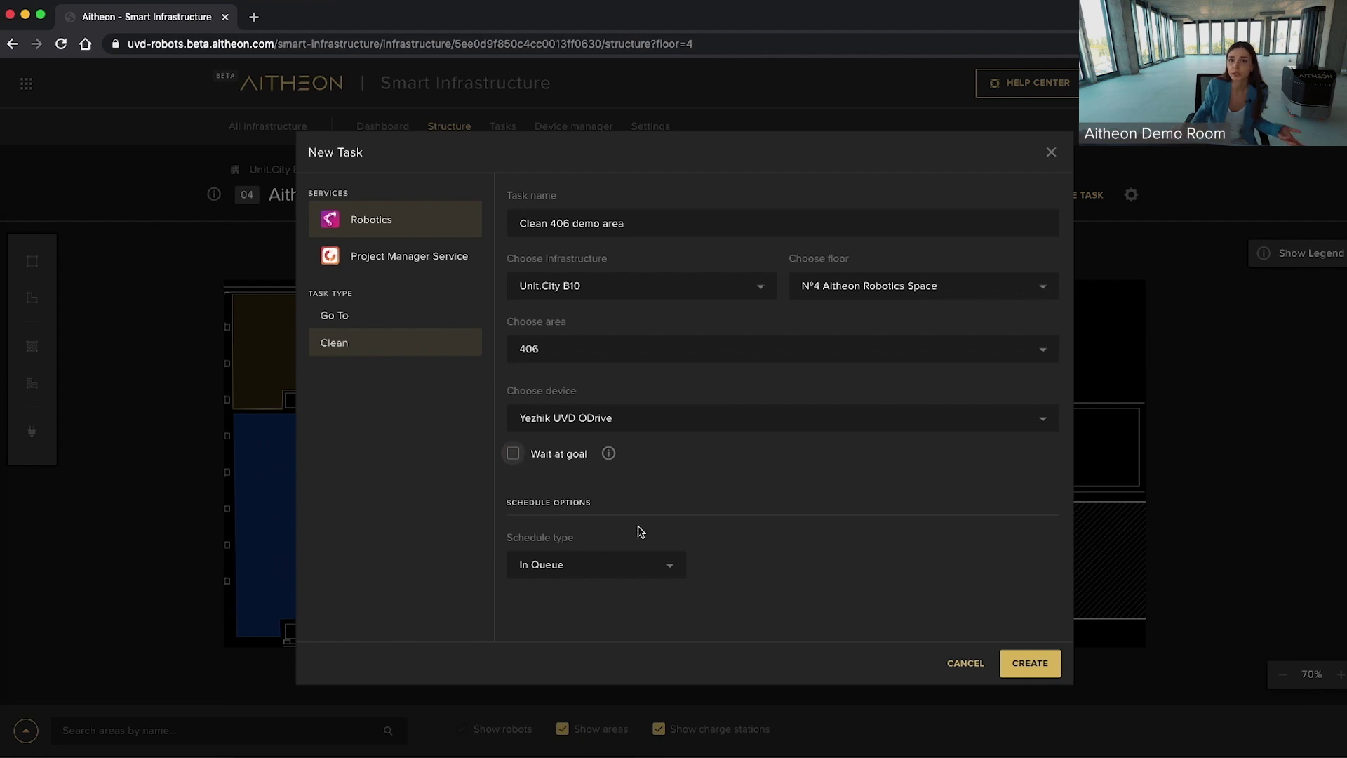
- Schedule the cleaning task for 07/24/2020 at 09:00 with a flexible time of 15 min
left_click(638, 572)
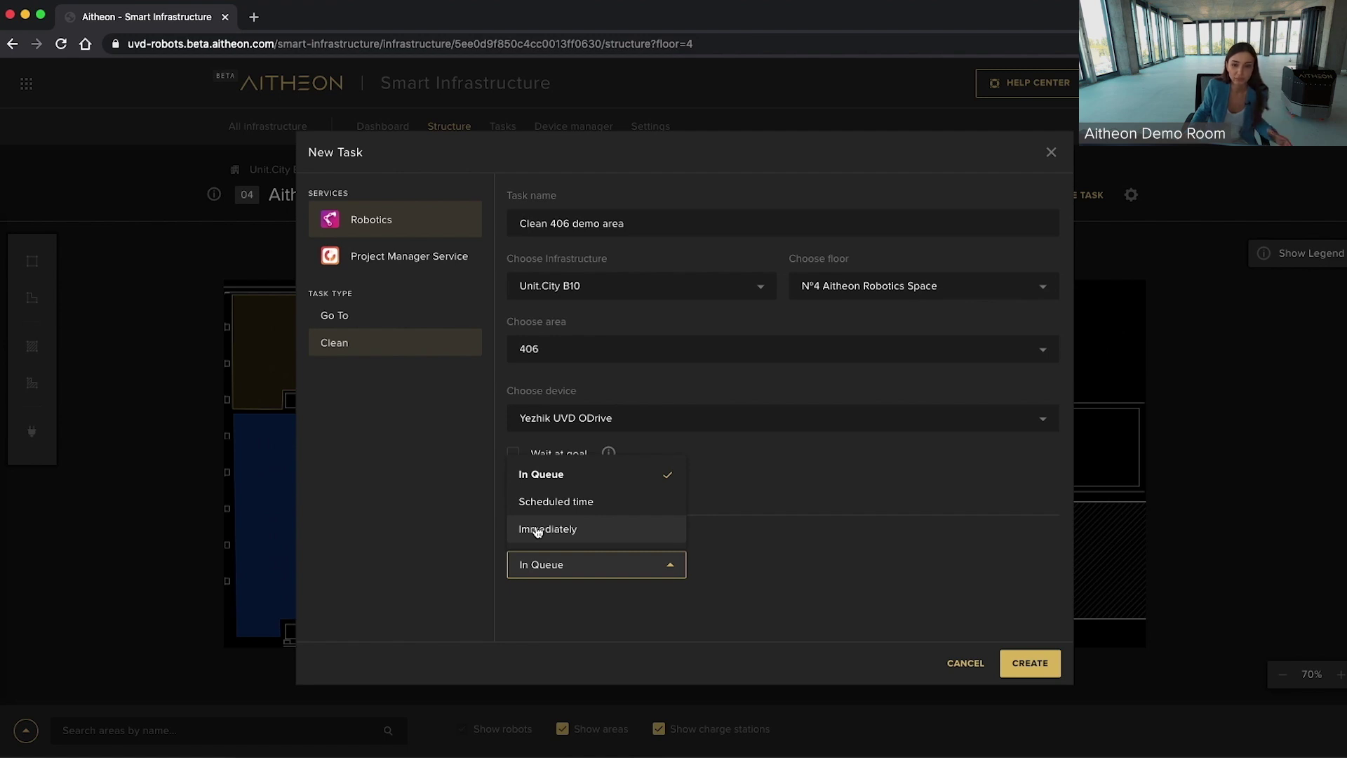
left_click(554, 502)
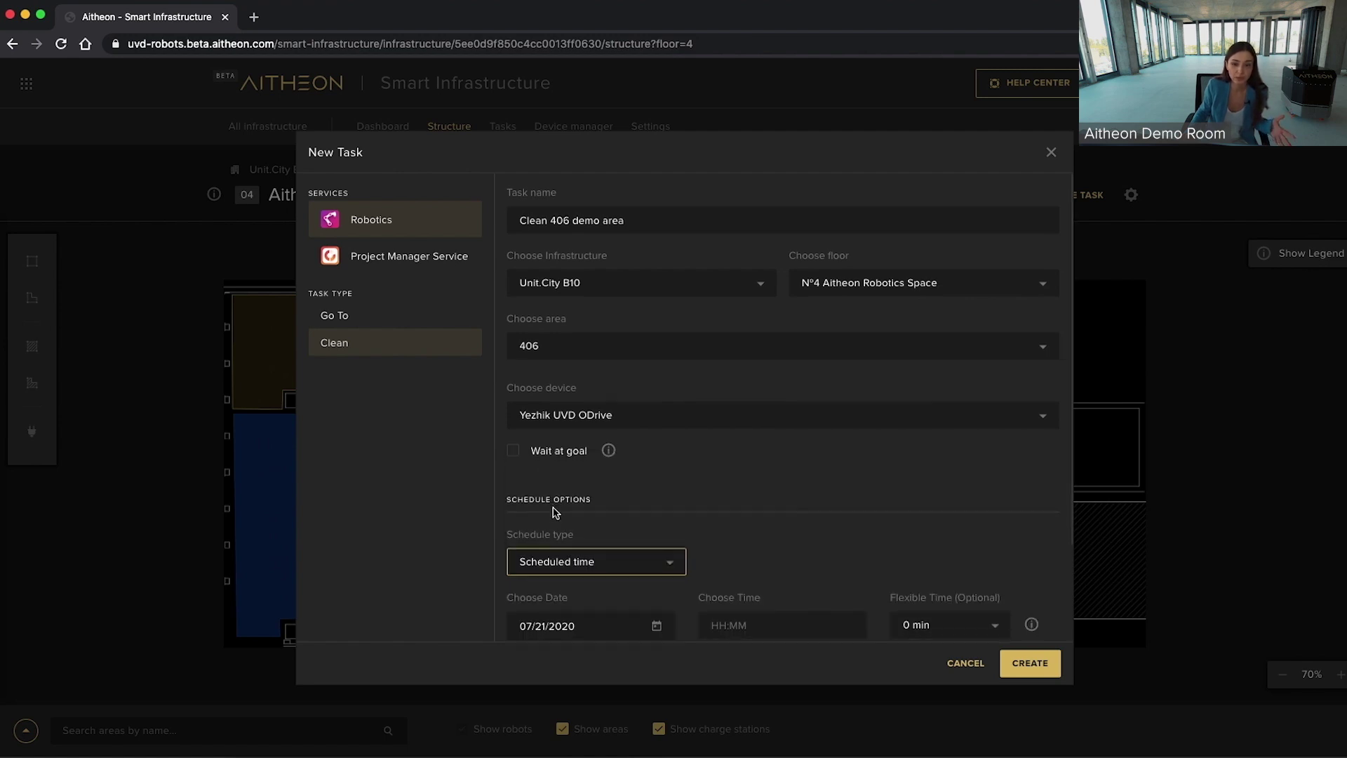
scroll(577, 524, "down", 2)
left_click(591, 505)
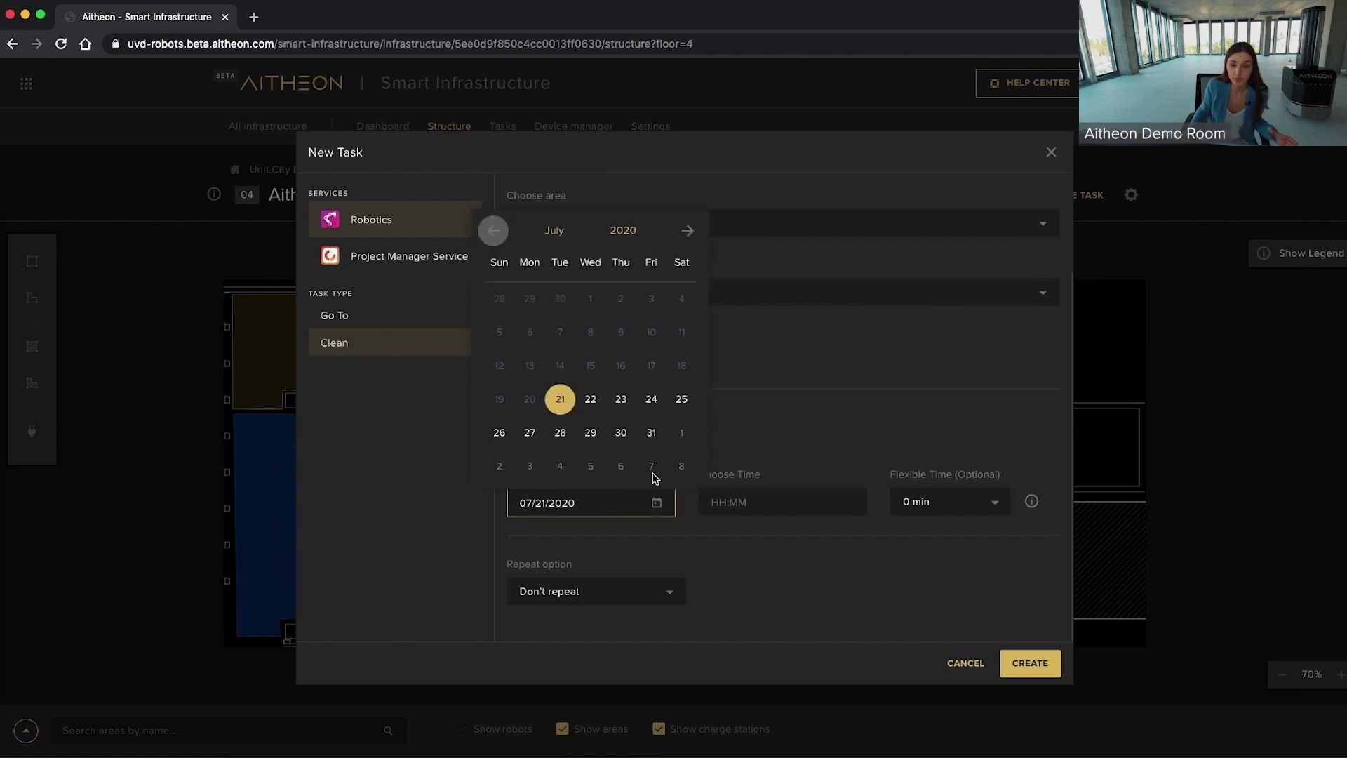
left_click(651, 414)
left_click(713, 500)
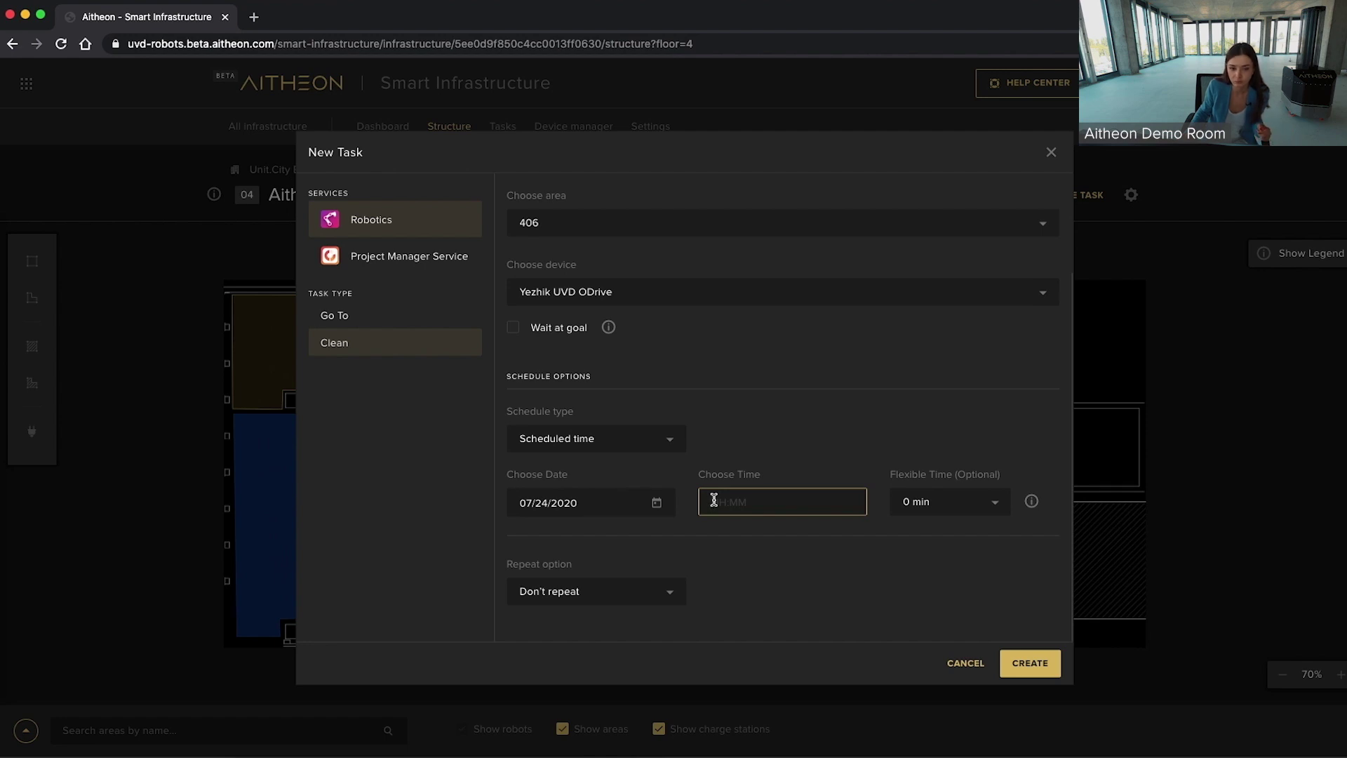
type("09:")
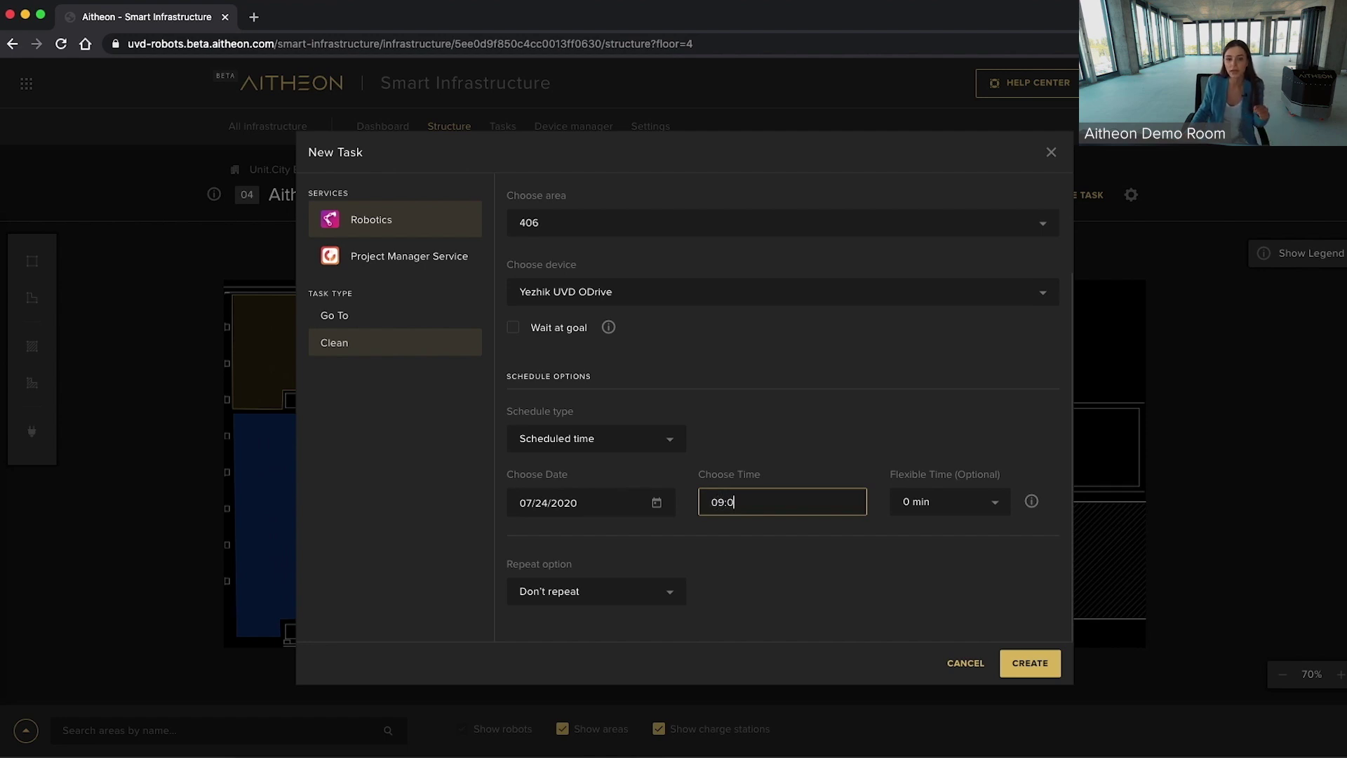
type("00")
left_click(935, 535)
left_click(939, 510)
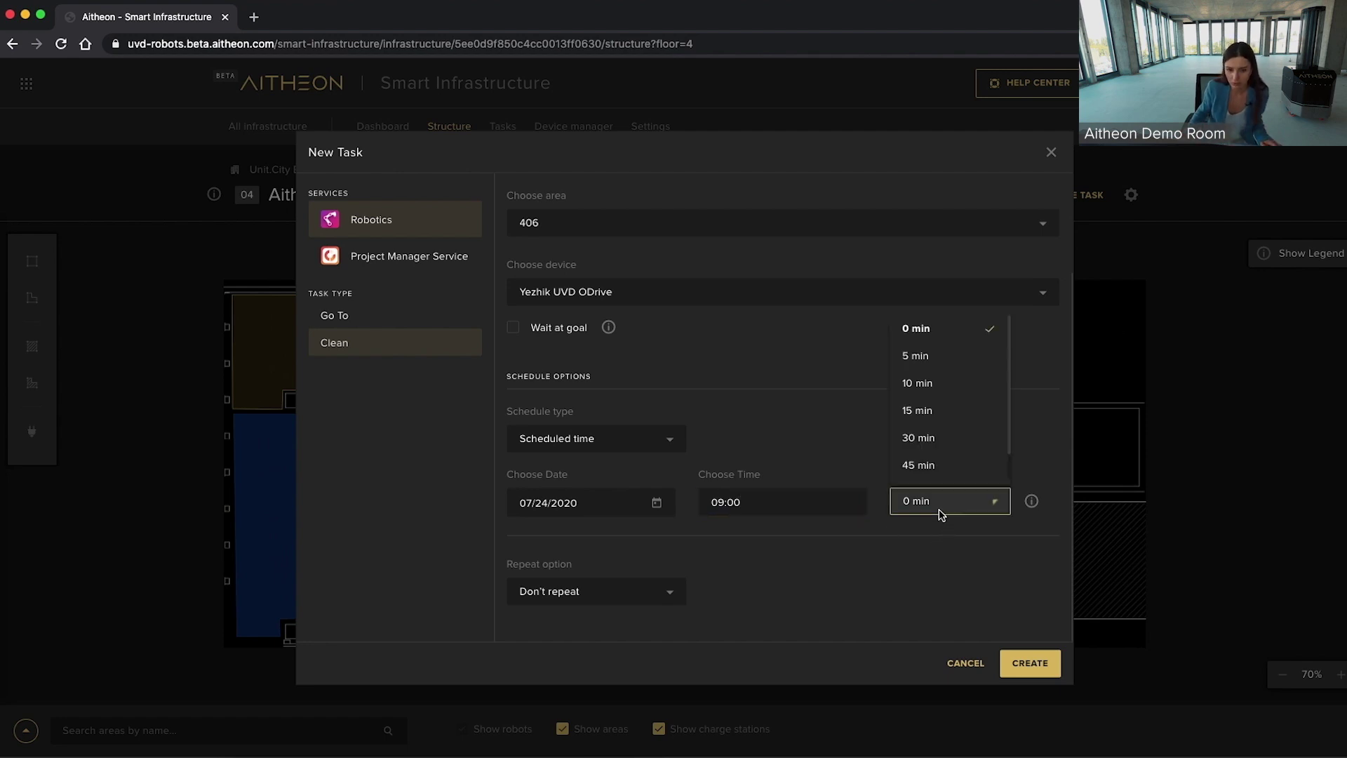
left_click(946, 421)
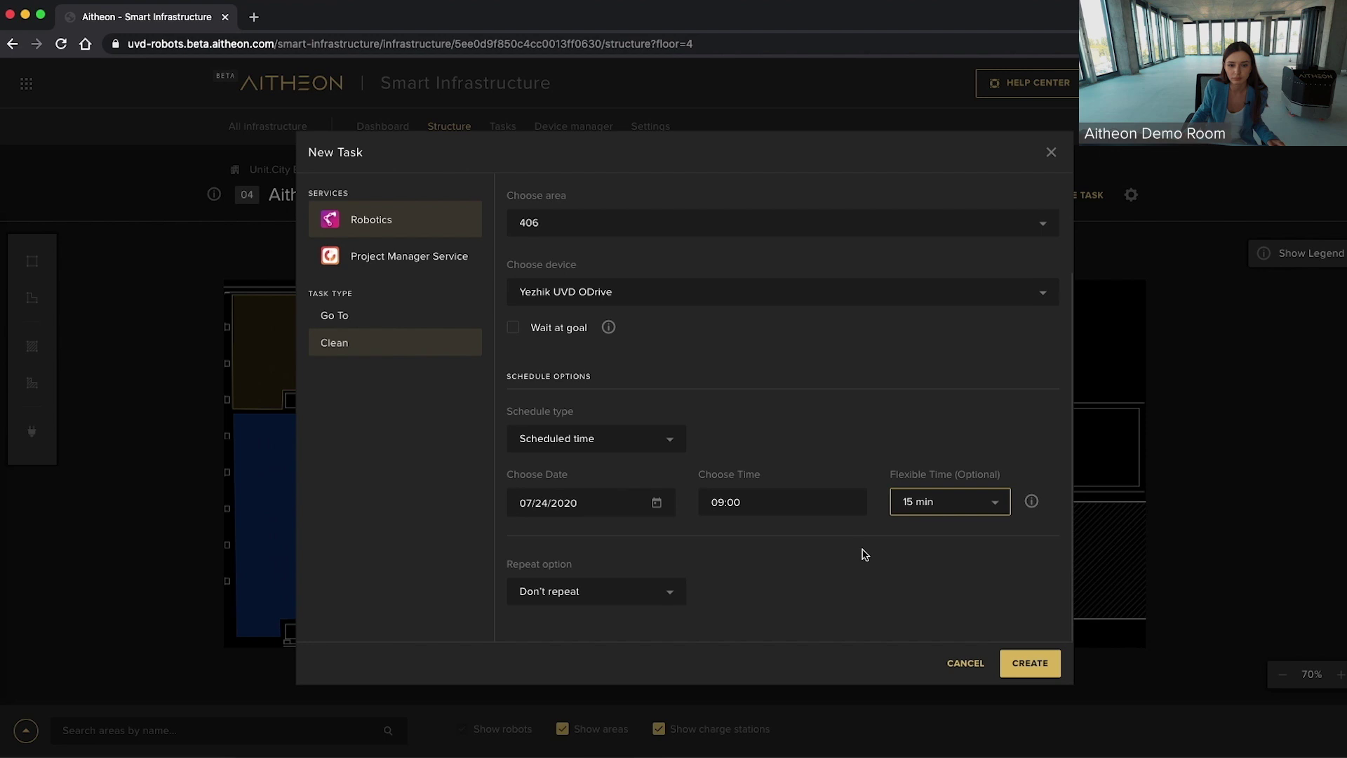
- Set a custom repeat for the task on Monday through Friday
left_click(624, 596)
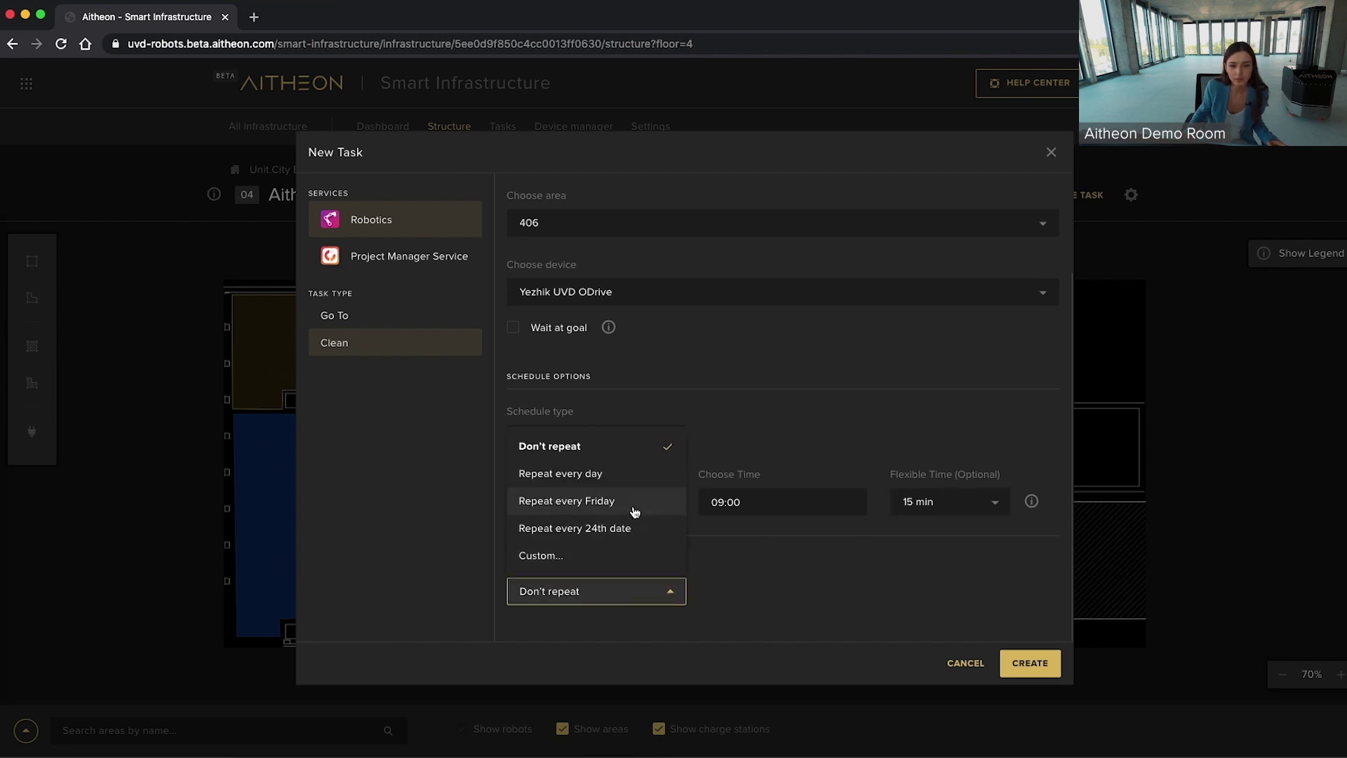
left_click(587, 555)
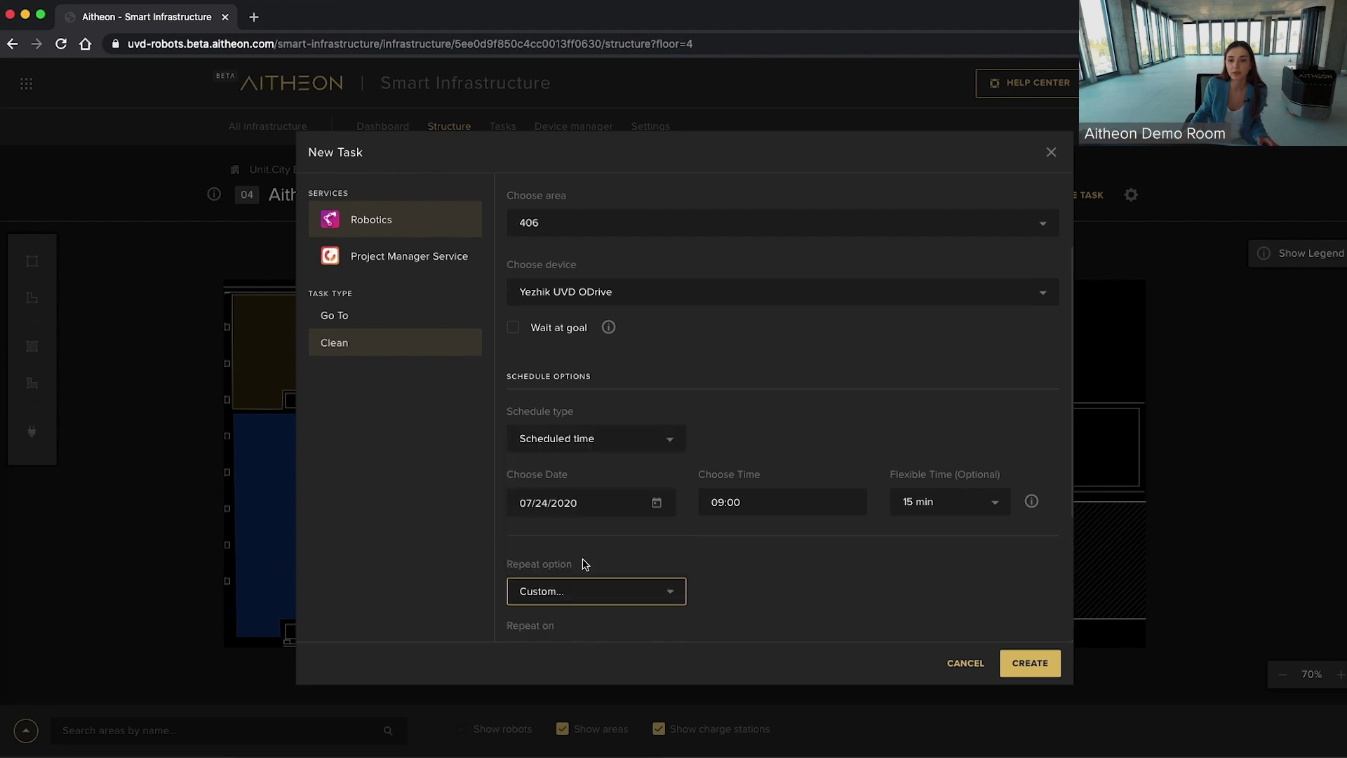
scroll(582, 561, "down", 3)
left_click(546, 441)
left_click(582, 446)
left_click(601, 443)
left_click(627, 443)
left_click(655, 442)
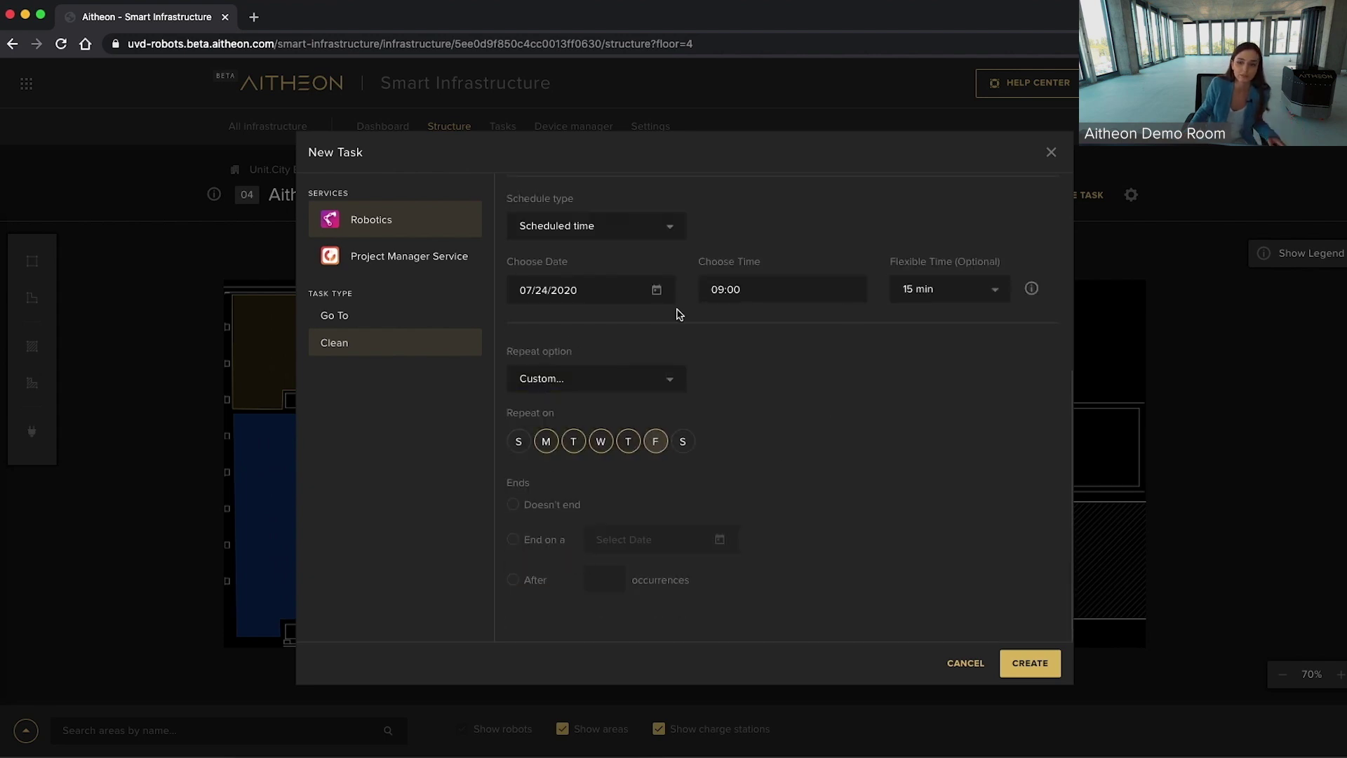
- Change the schedule type to Immediately and create the cleaning task
scroll(731, 402, "up", 5)
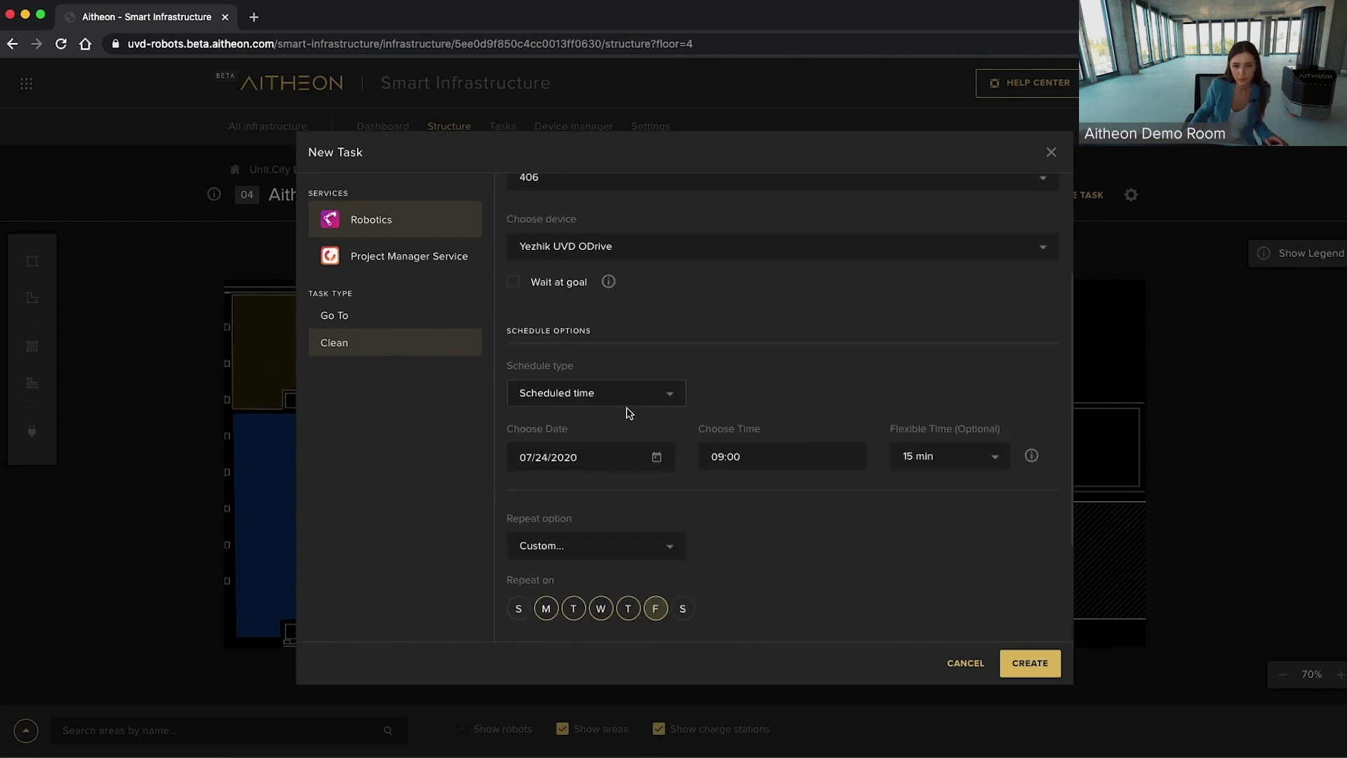
left_click(591, 402)
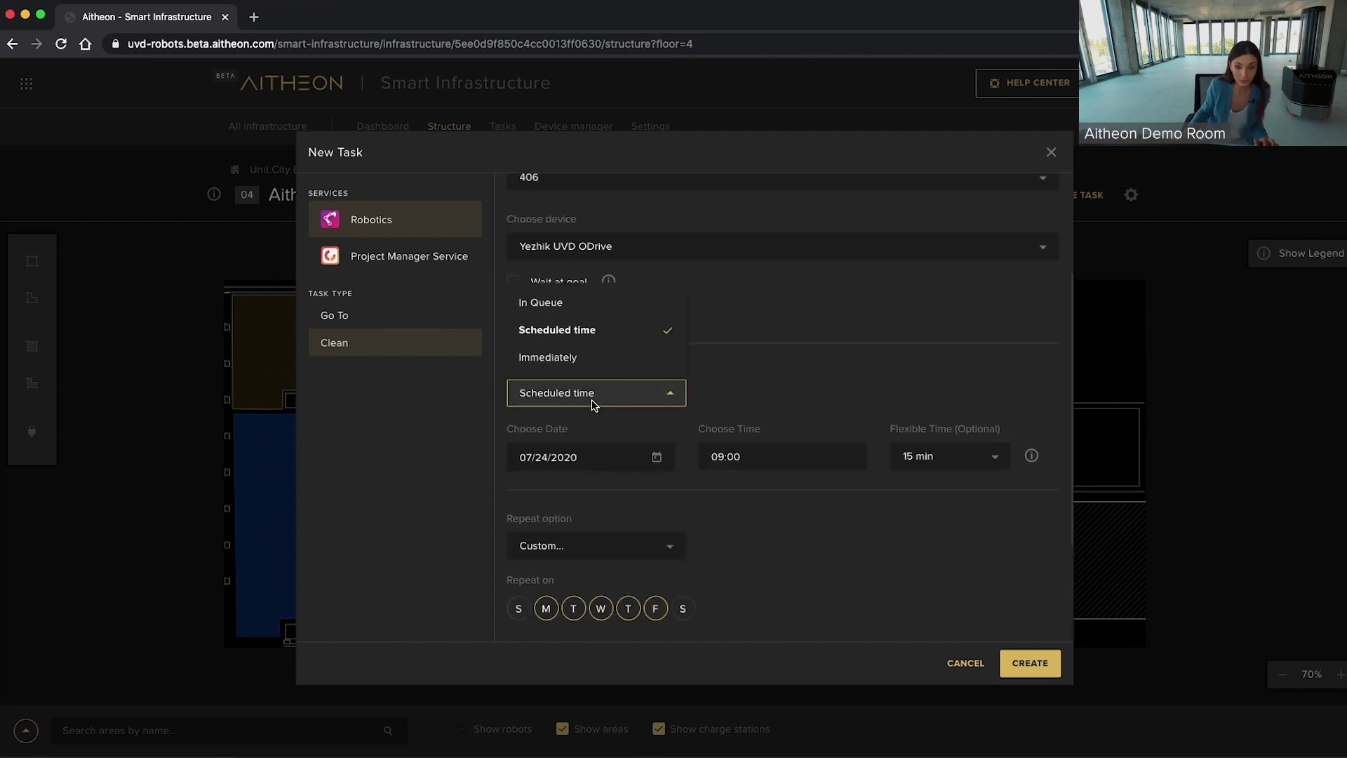
left_click(554, 358)
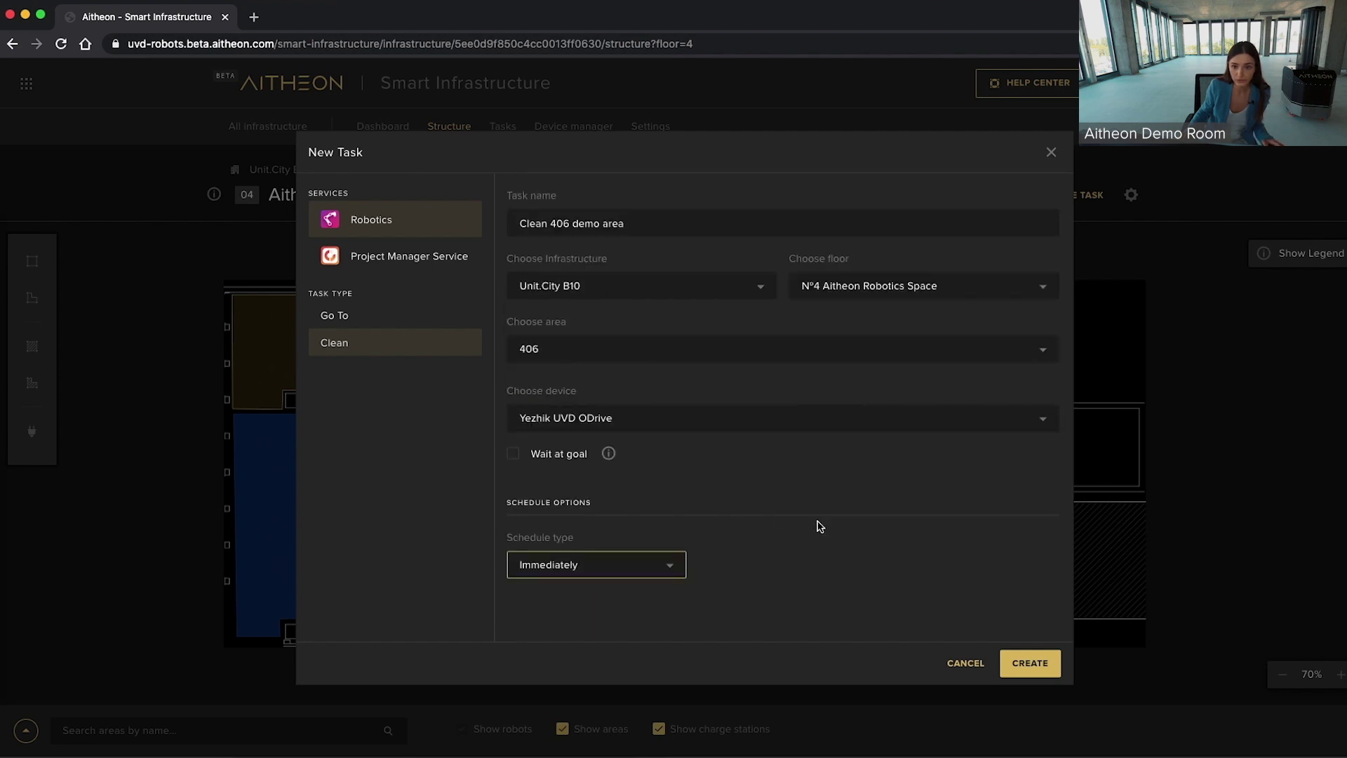
left_click(1042, 675)
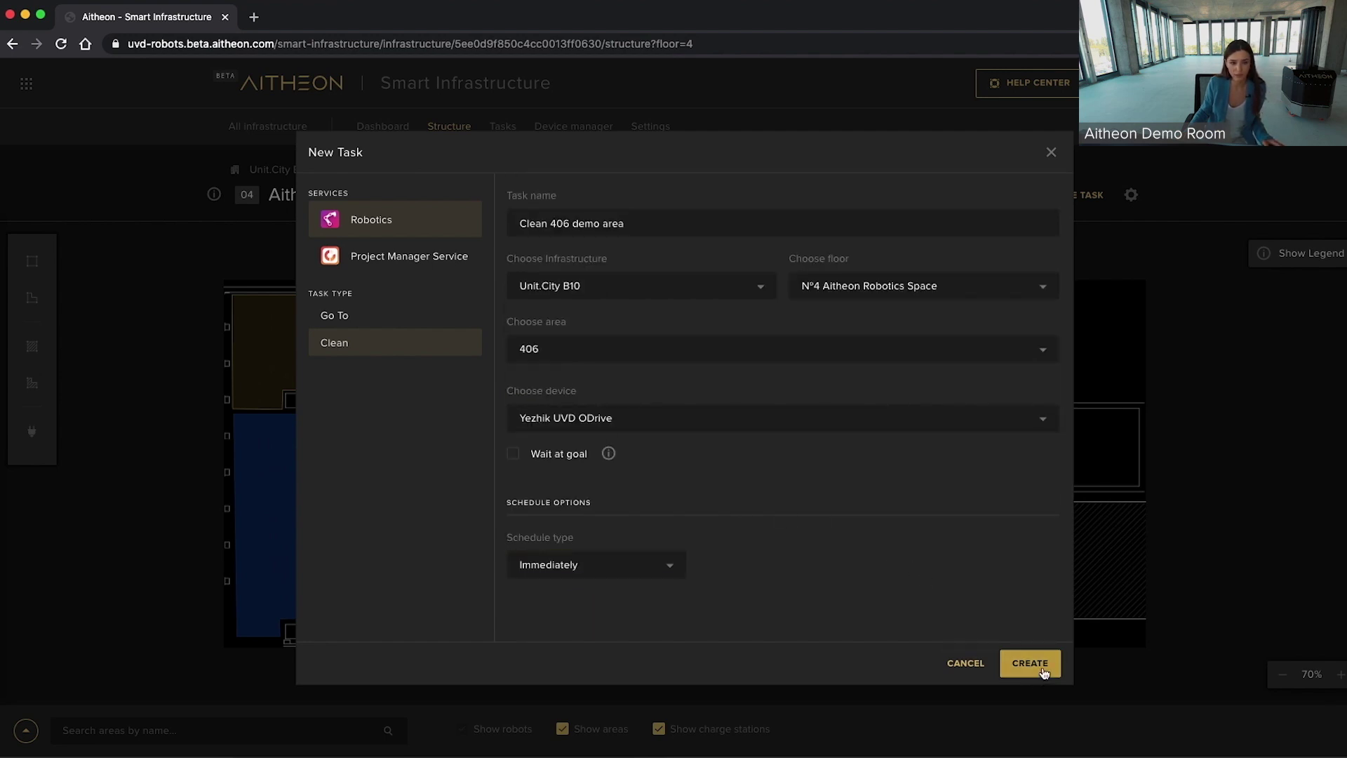